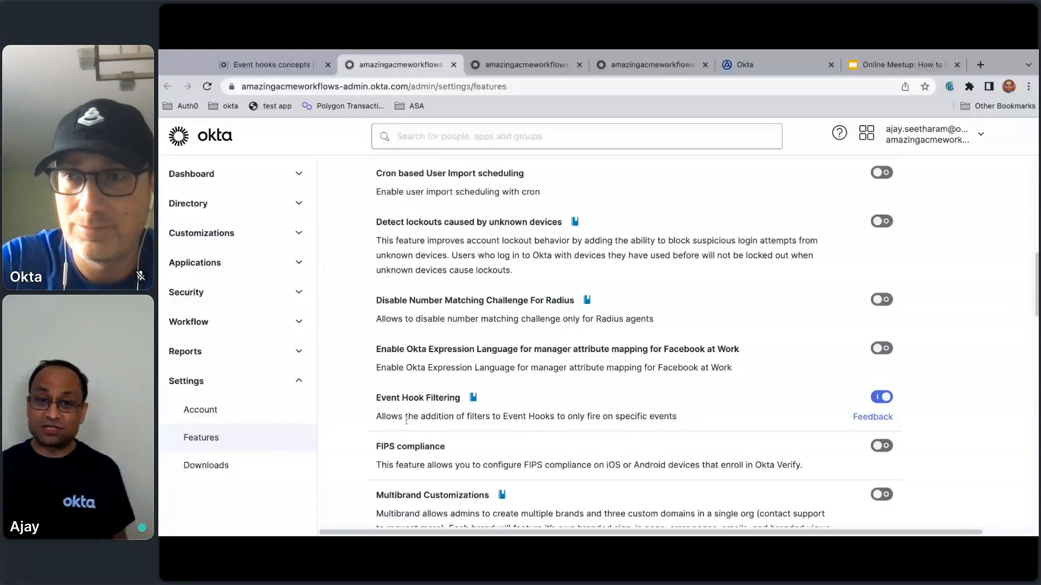
- Switch to Okta Workflows and start a new flow in the Crowdcast demo folder
left_click(527, 65)
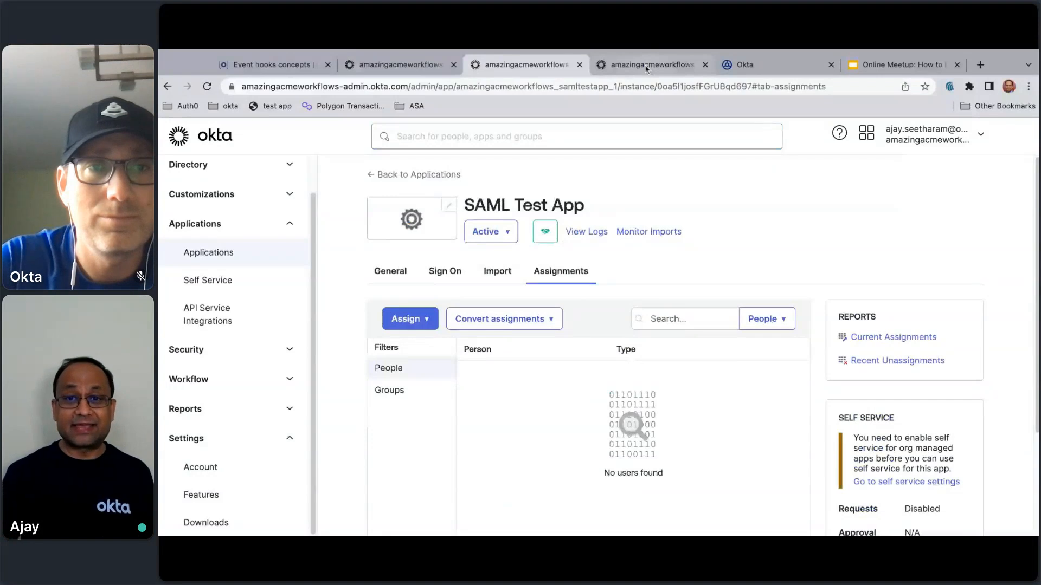
left_click(779, 75)
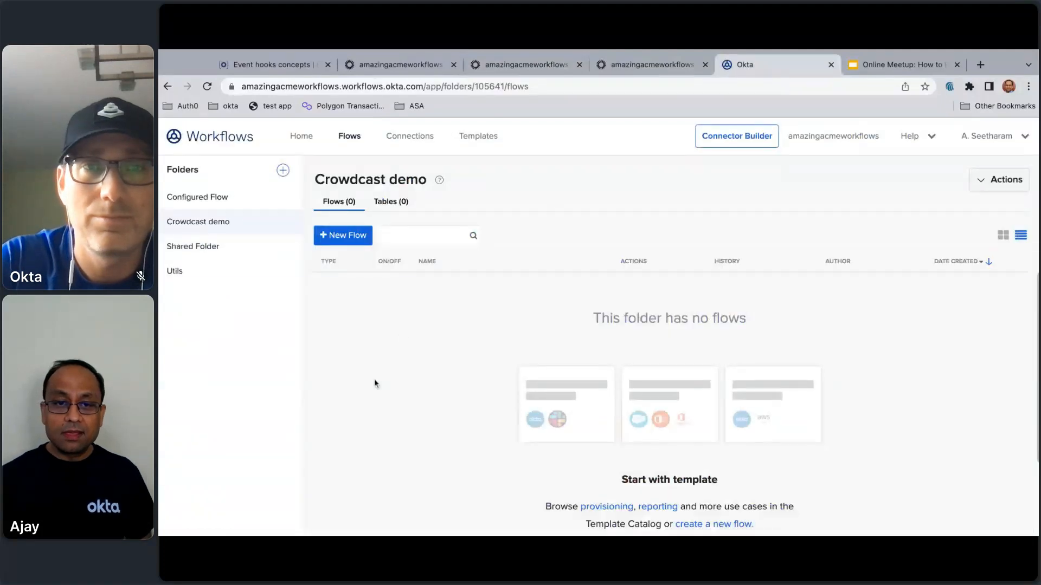
left_click(363, 246)
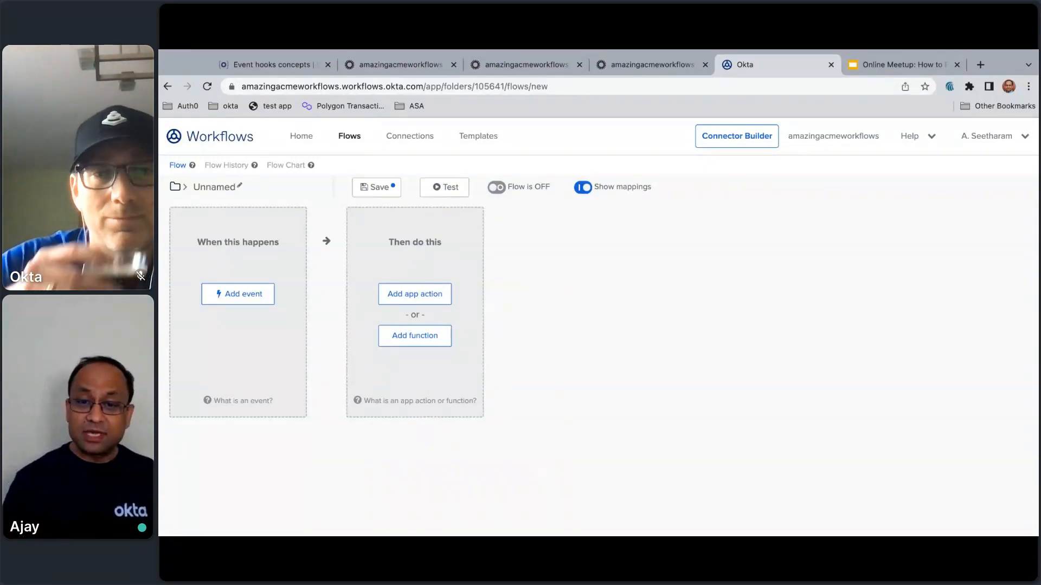
- Open the Okta event choices for the flow's trigger and look through the events matching "User"
left_click(270, 302)
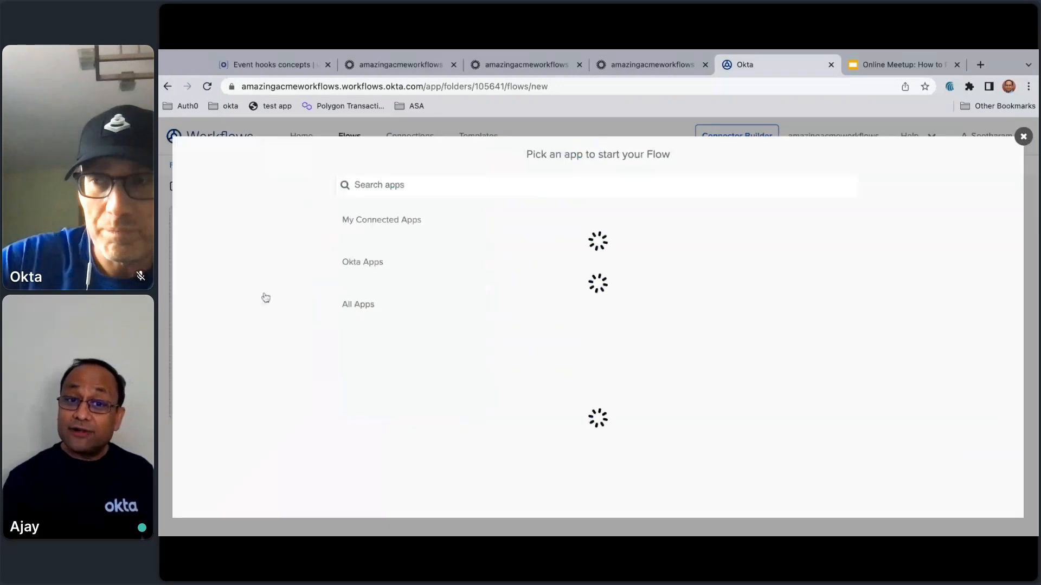
left_click(565, 250)
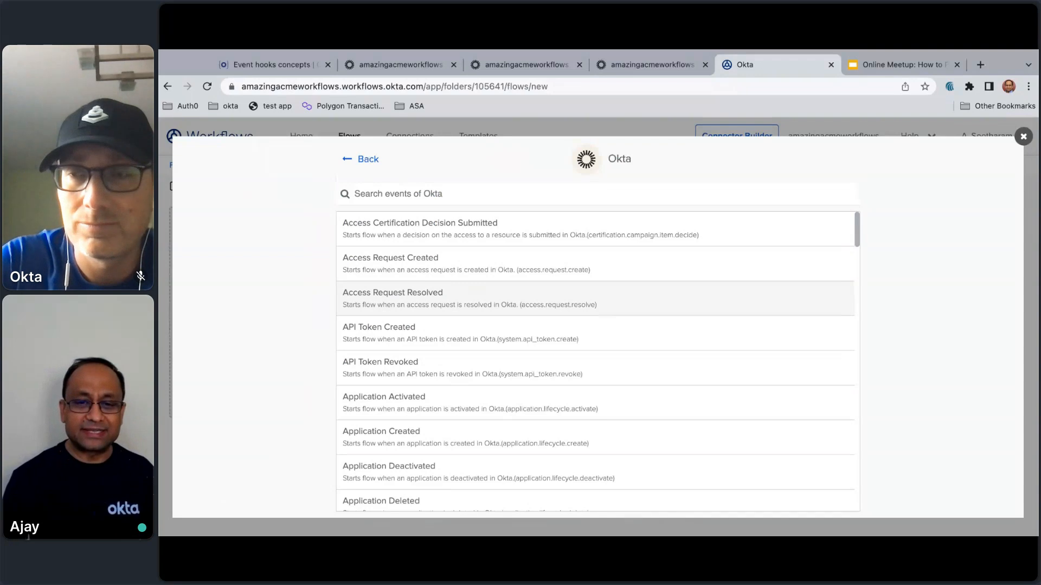
scroll(597, 360, "down", 2)
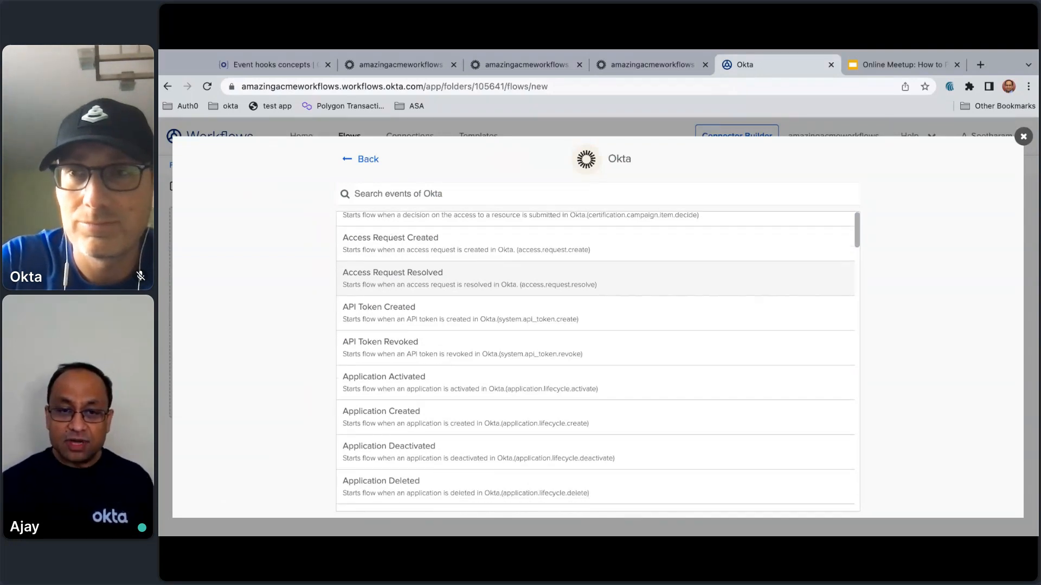
left_click(431, 190)
type("User")
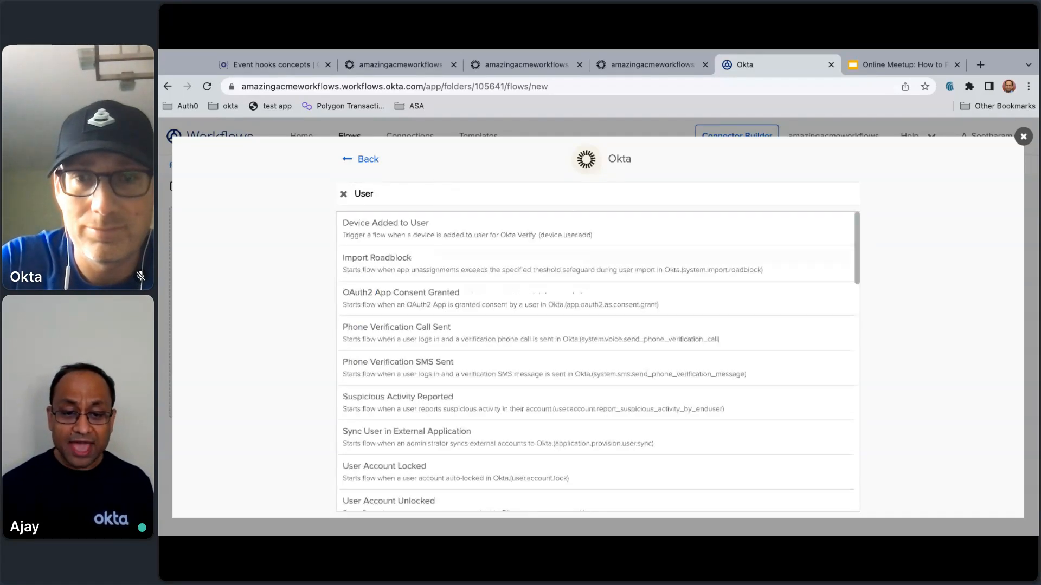
scroll(434, 325, "down", 8)
scroll(435, 325, "down", 8)
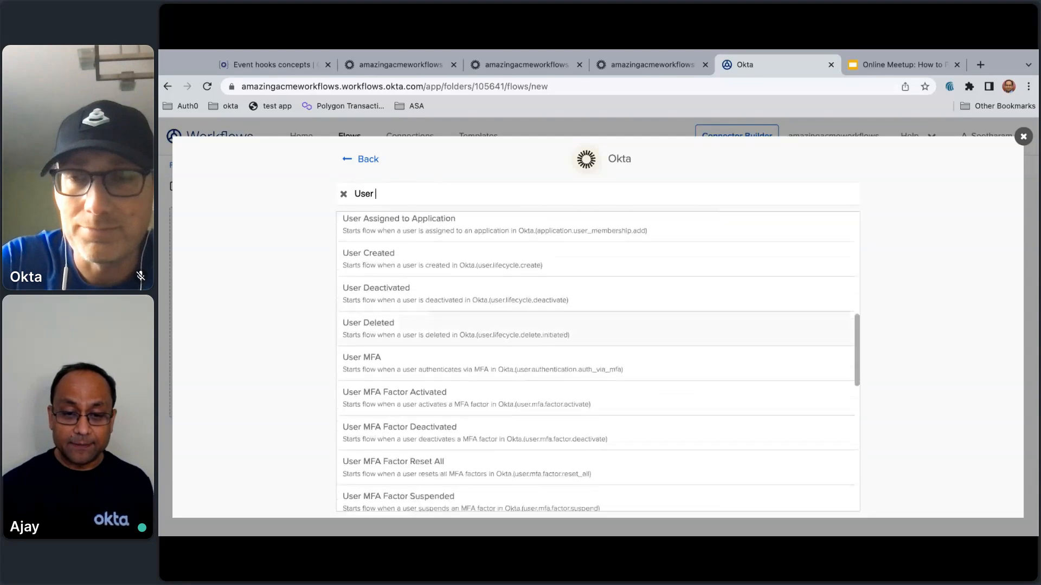
scroll(435, 320, "down", 3)
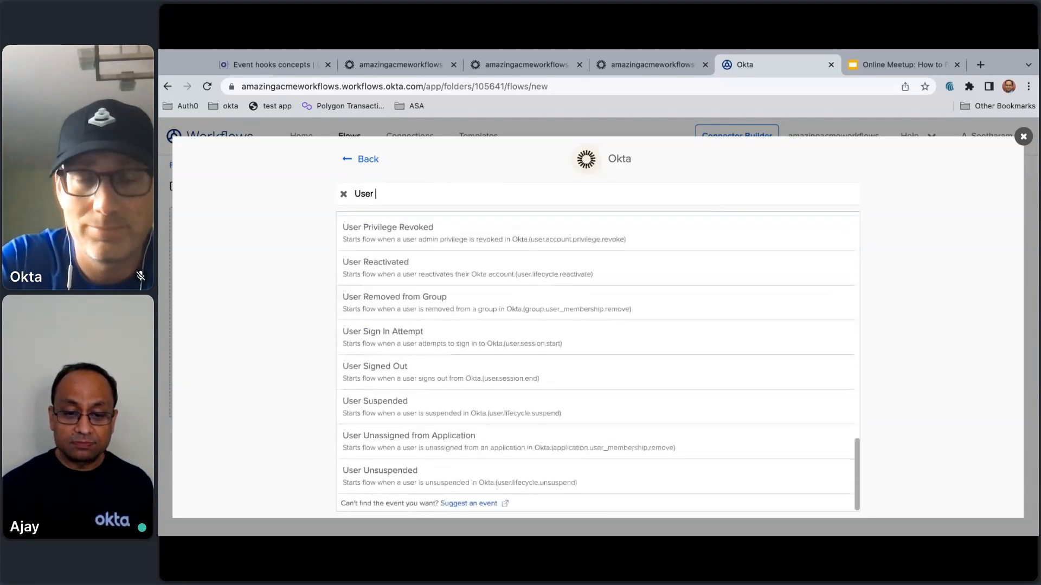
- Narrow the event search to "User pr" and add User Okta Profile Updated as the flow's trigger
left_click(397, 184)
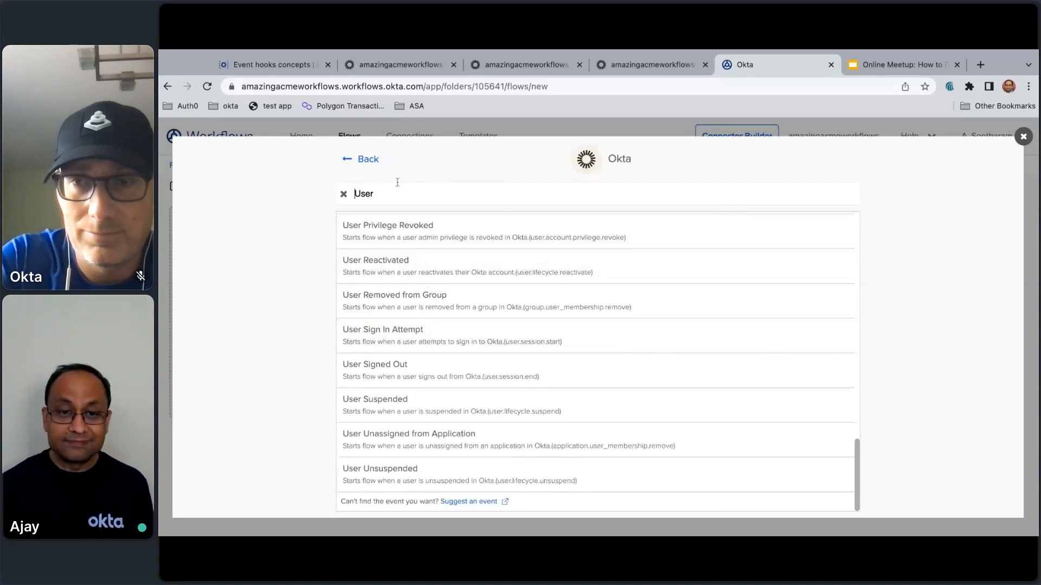
key("Right")
key("Right")
type("pr")
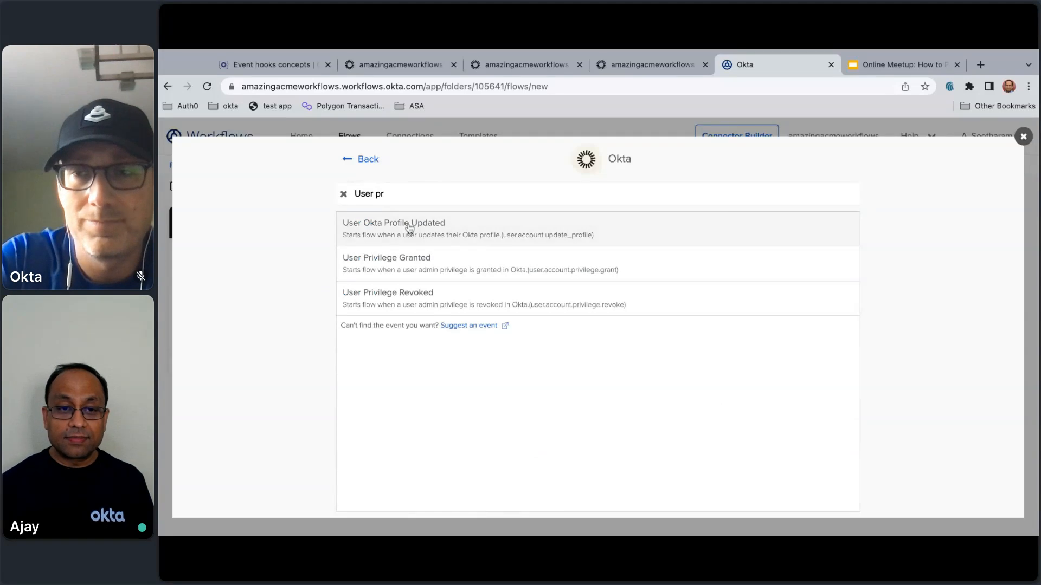
left_click(407, 232)
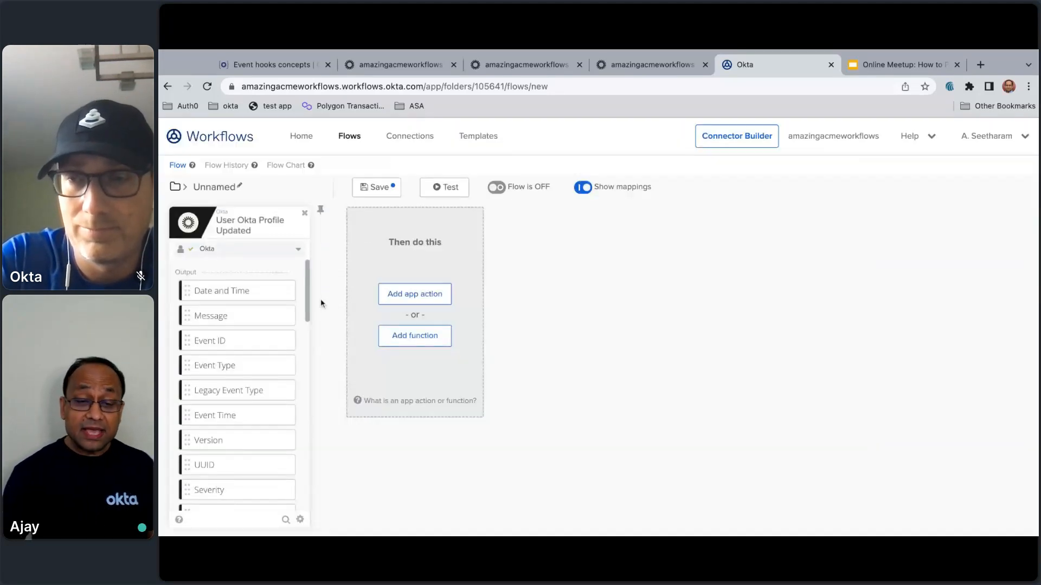
- Examine the output fields of the User Okta Profile Updated event and delete its card from the flow
scroll(308, 299, "down", 3)
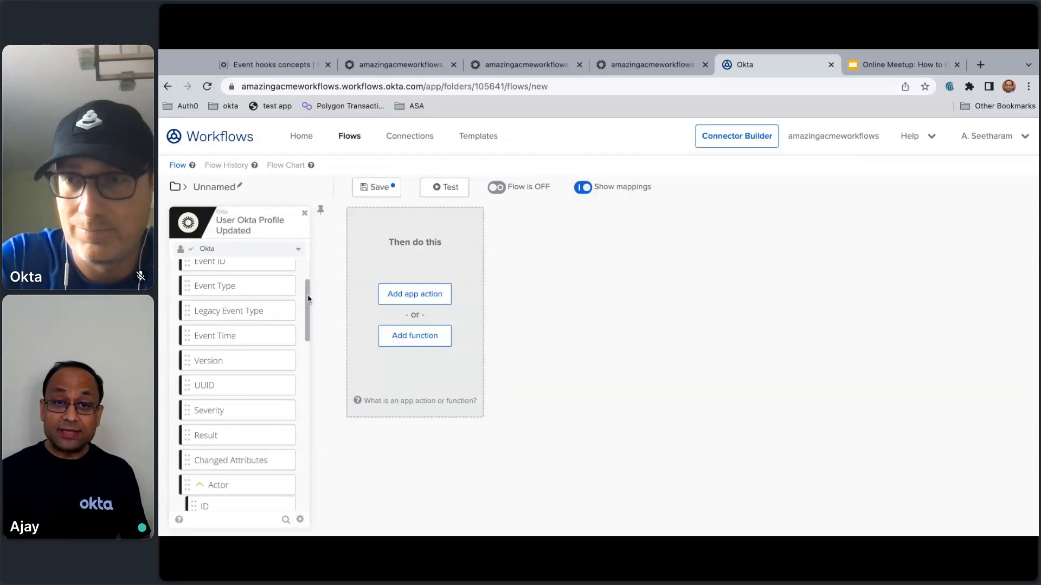
scroll(308, 299, "down", 9)
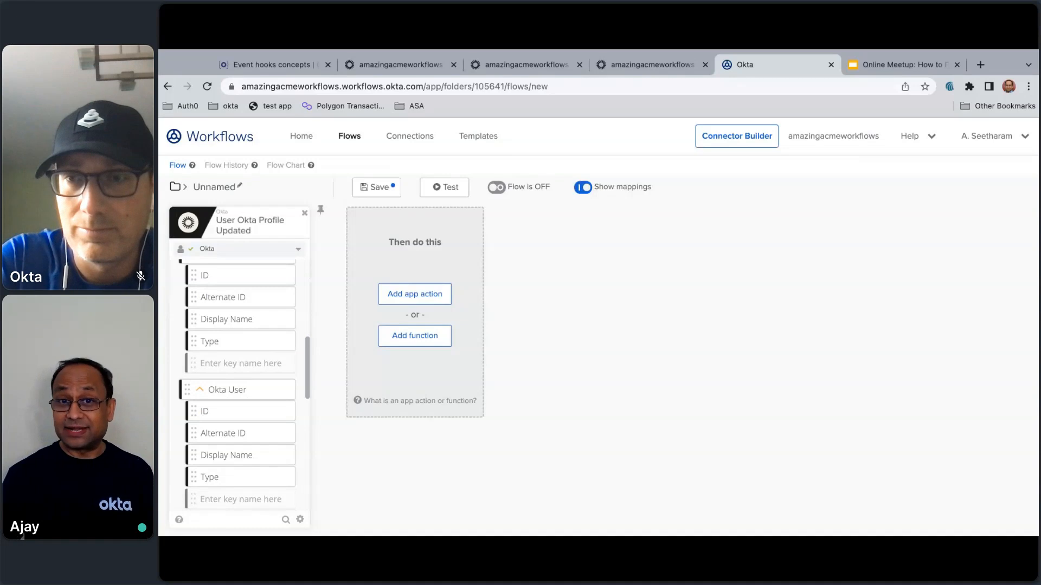
scroll(239, 384, "up", 8)
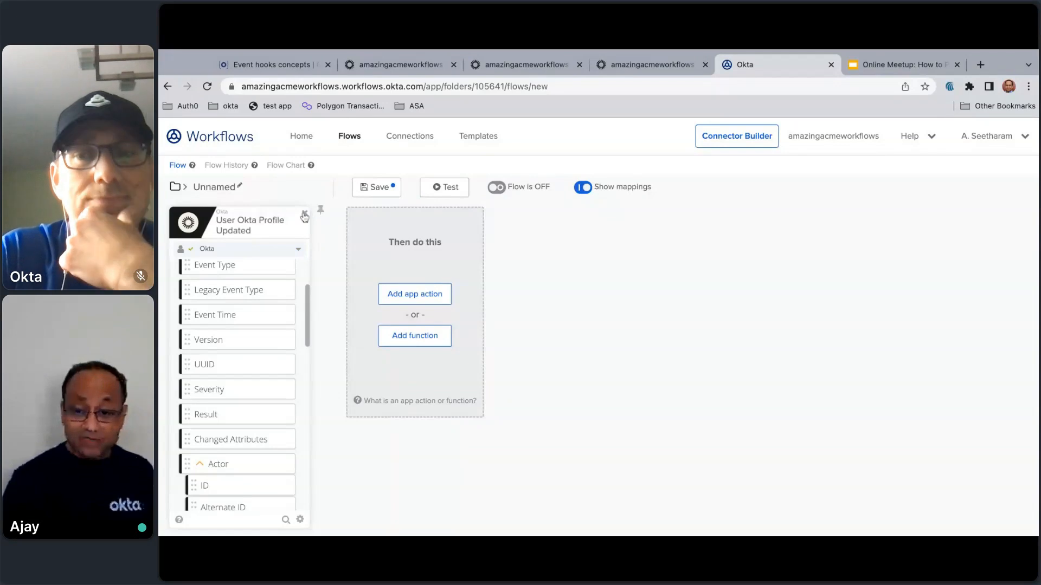
left_click(304, 217)
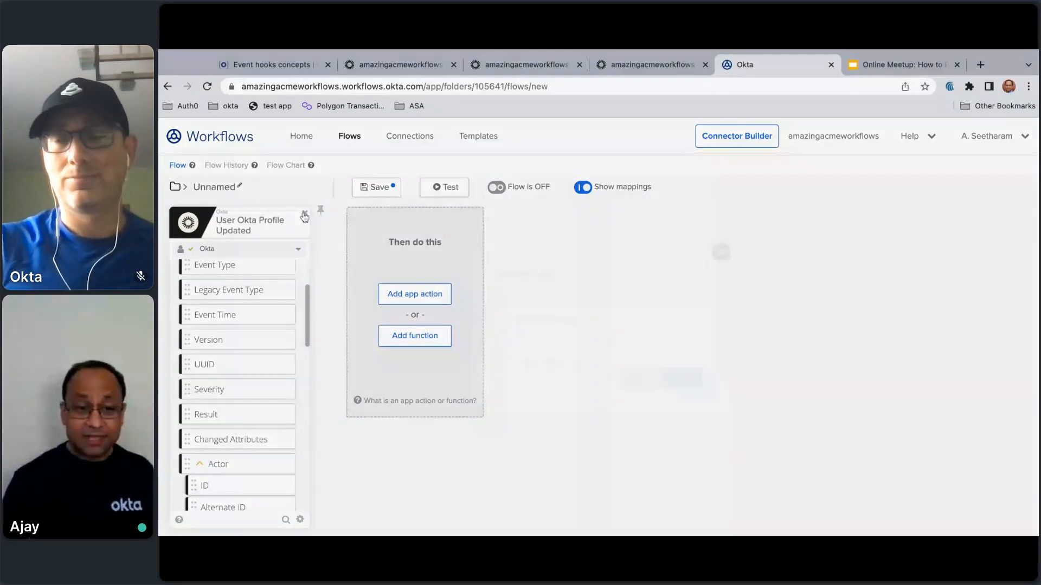
key("Return")
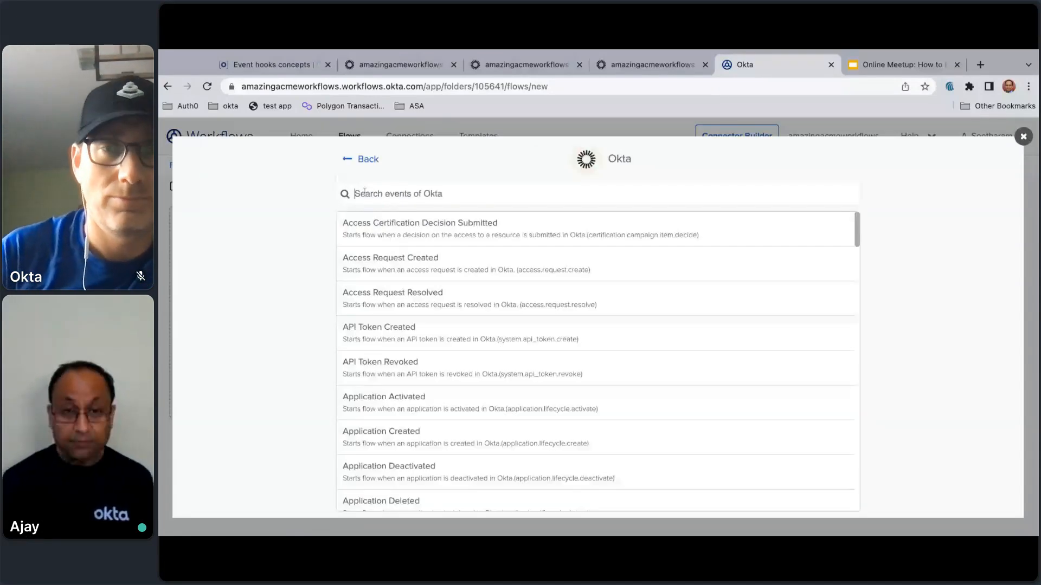
- Add Okta's User Assigned to Application event as the trigger and set Use App Instance ID to No
type("User assi")
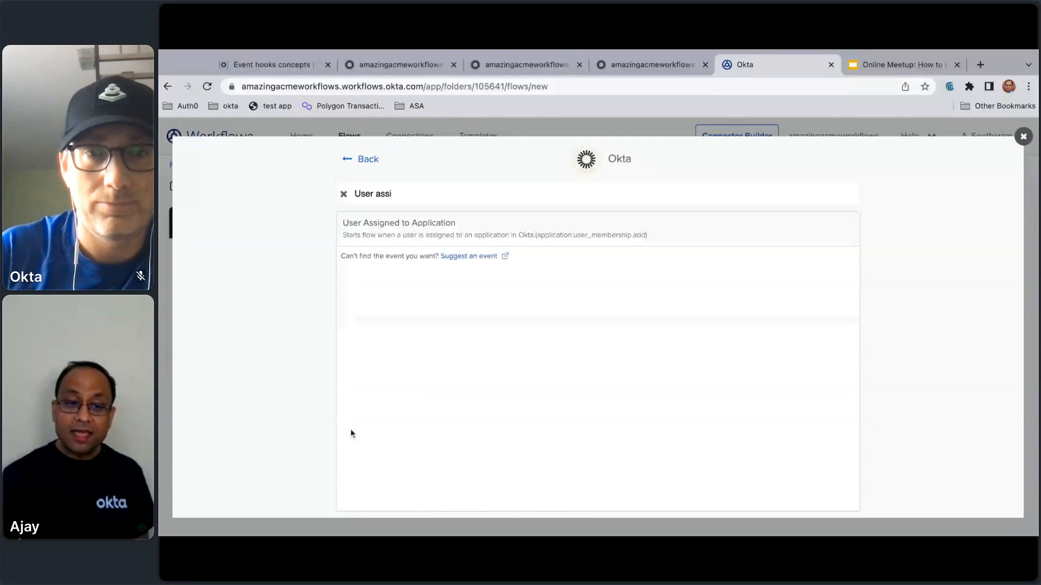
left_click(399, 228)
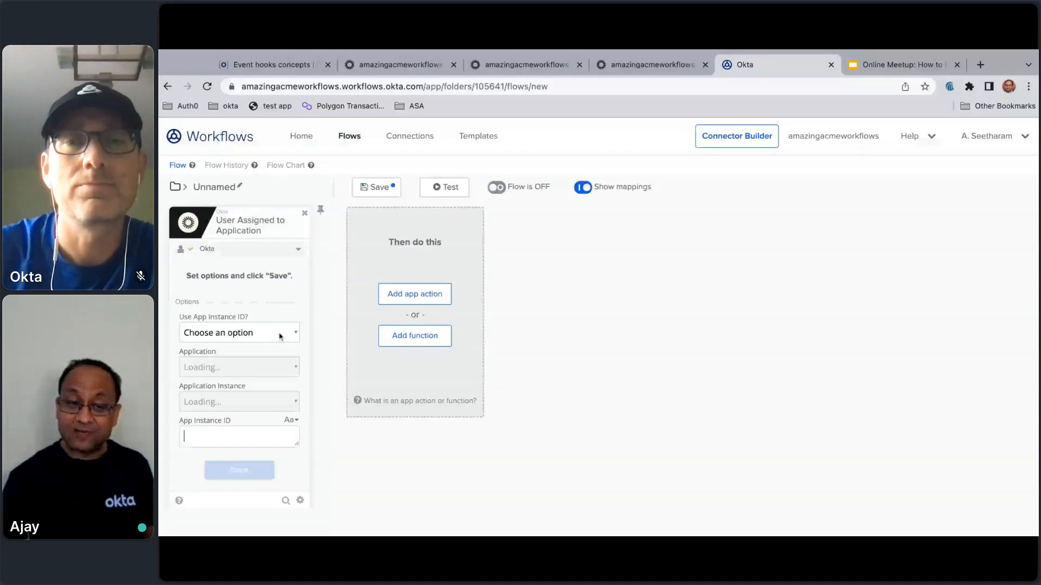
left_click(279, 334)
left_click(288, 371)
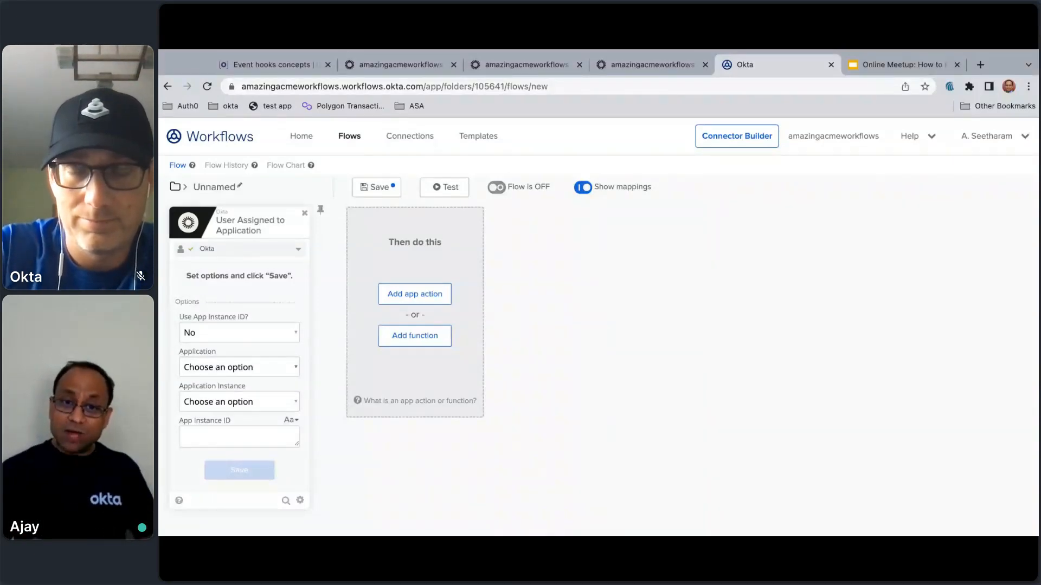
- Replace the User Assigned to Application event with an API Endpoint trigger whose security level is Expose as Webhook
left_click(305, 214)
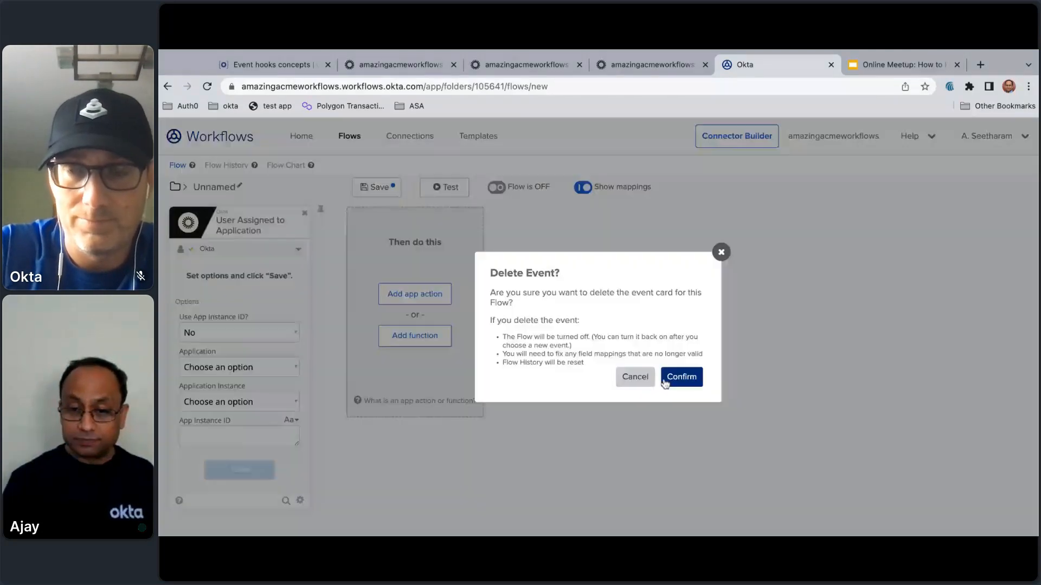
left_click(677, 378)
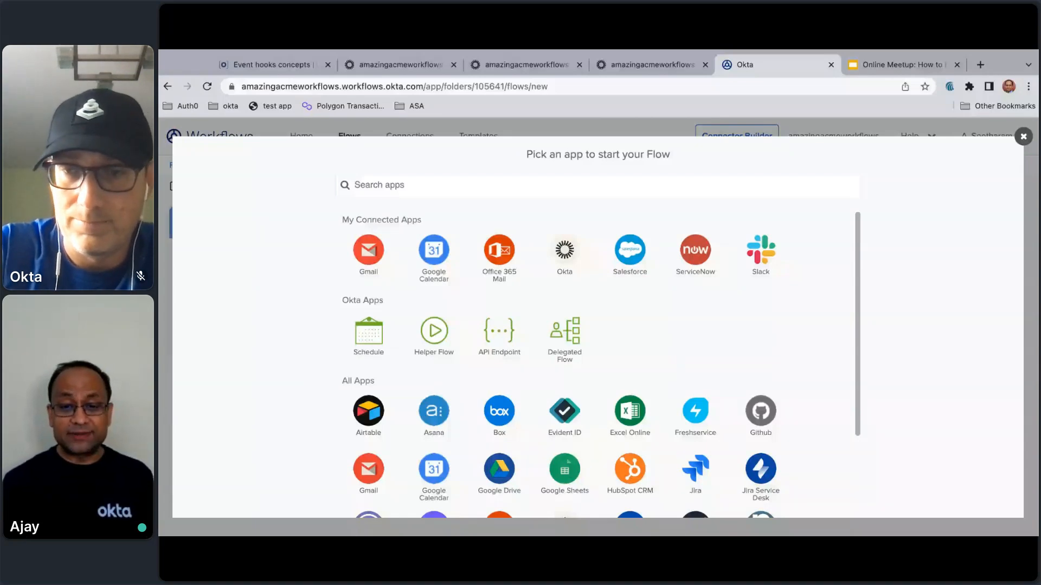
left_click(475, 347)
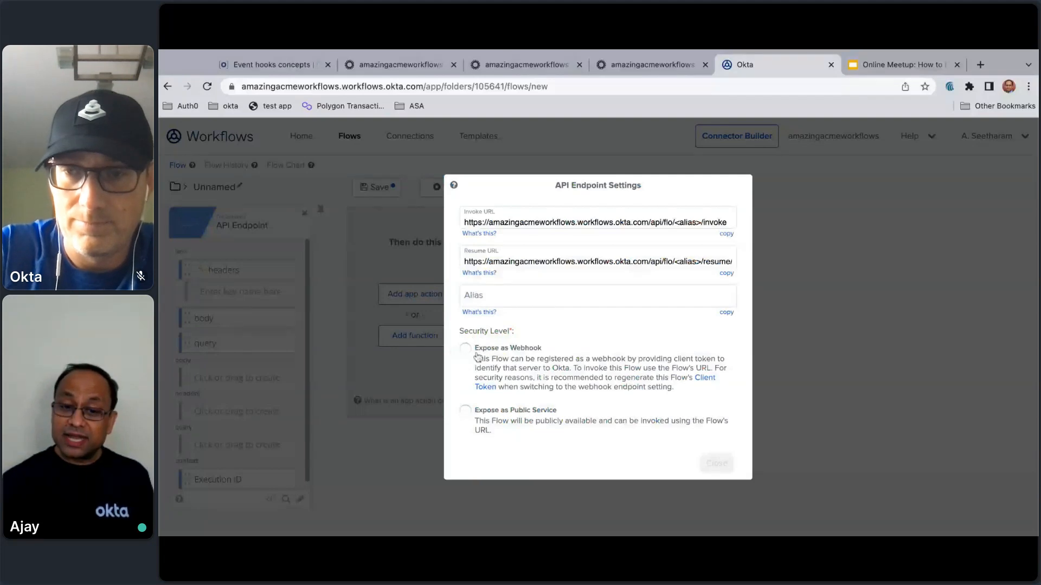
left_click(468, 352)
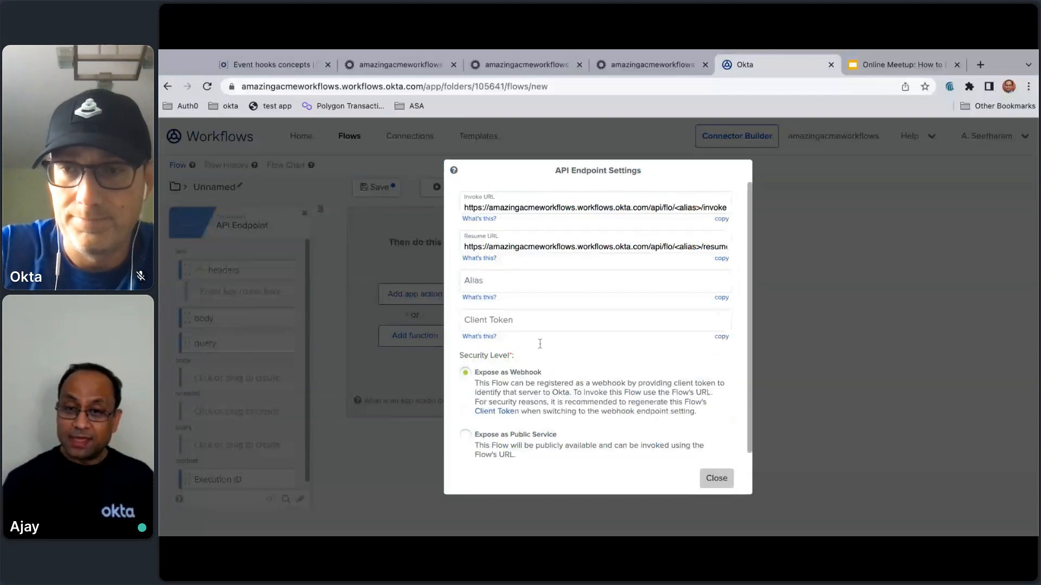
left_click(717, 480)
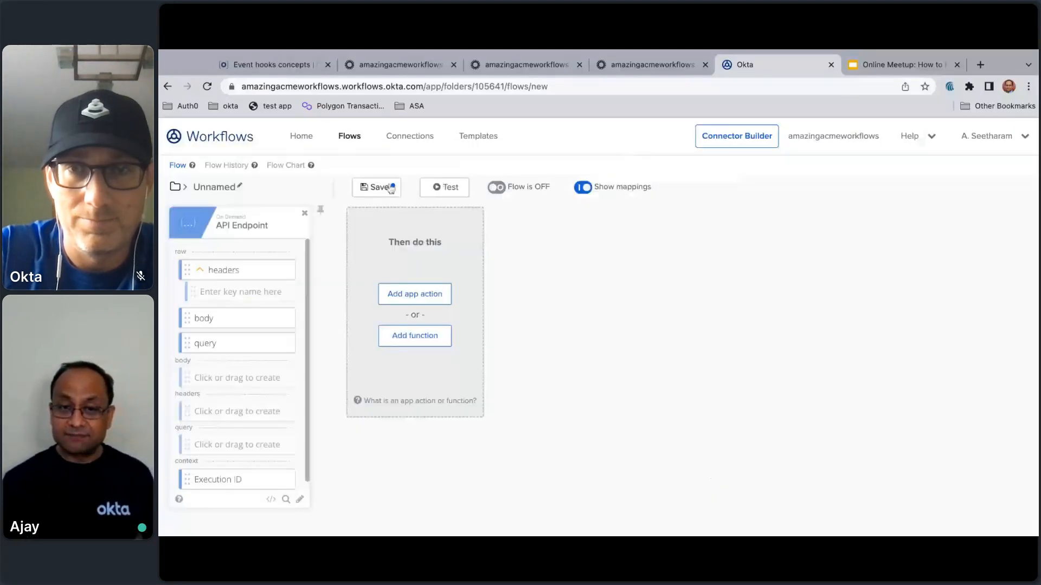
- Save the flow as "[1.0] Process App Assignment Event" with the option to save all data passing through it
left_click(391, 188)
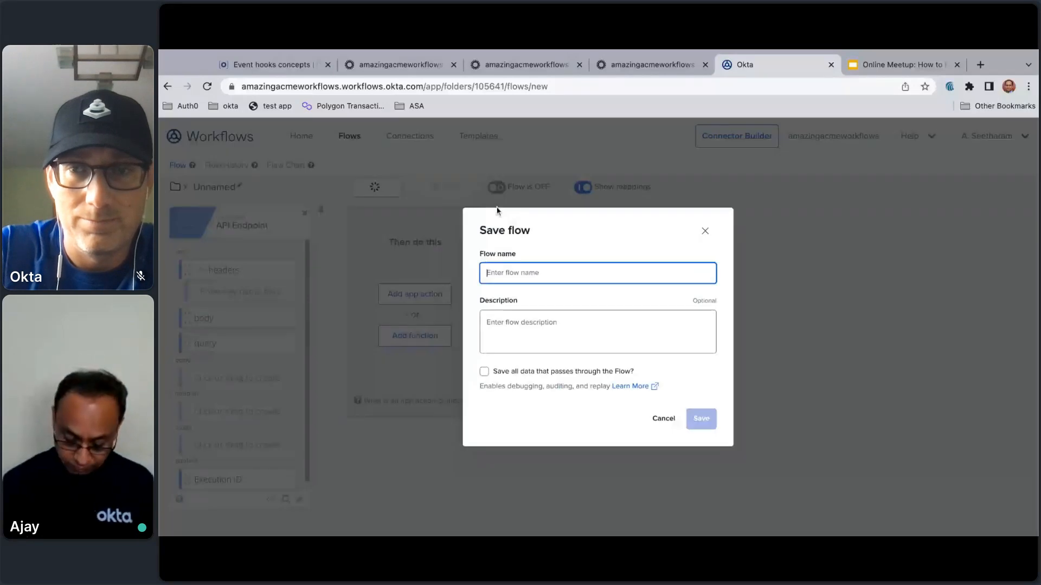
type("[1.0")
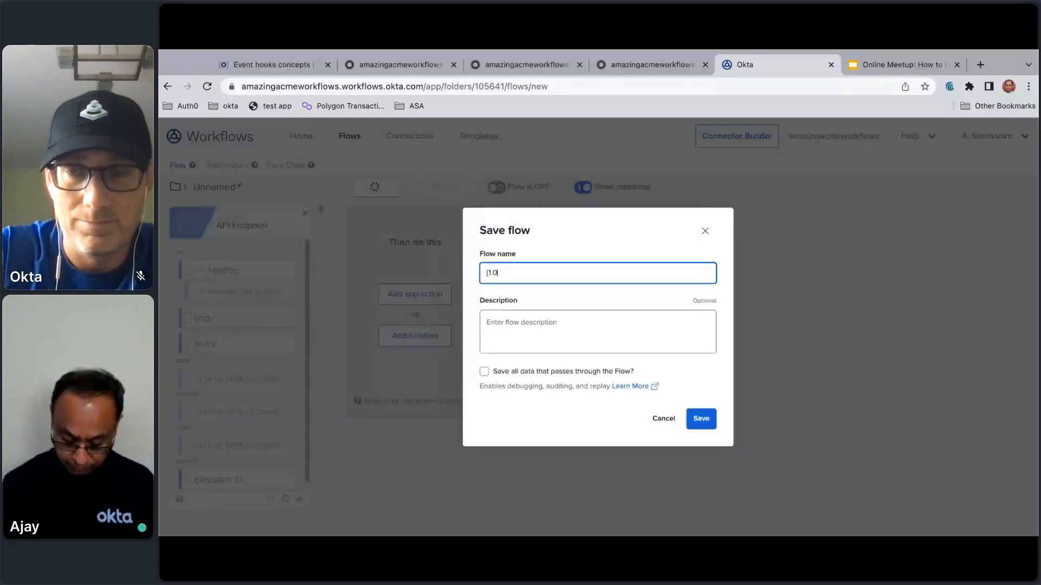
type("] Process ")
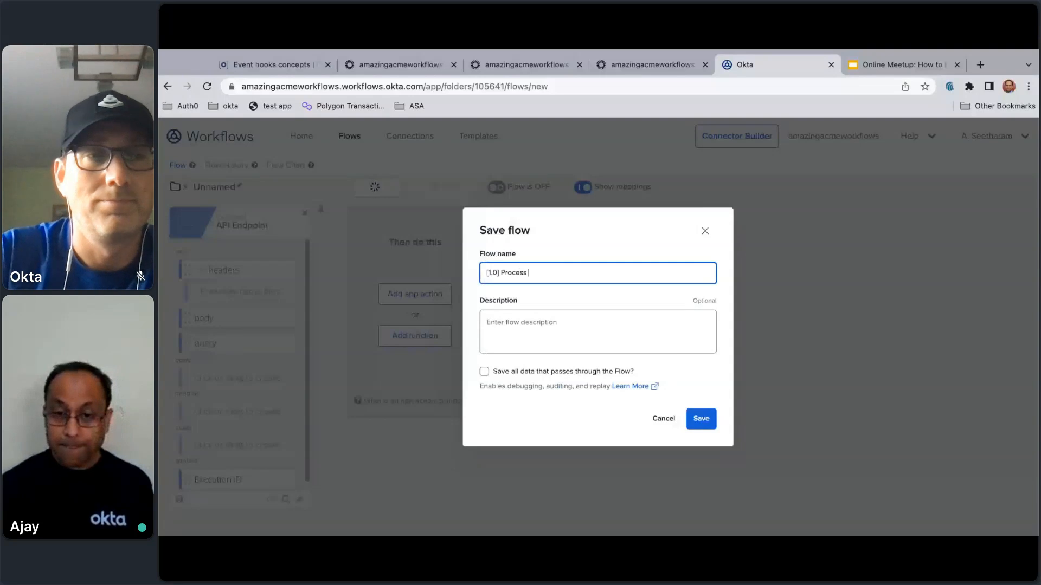
type("App Assign")
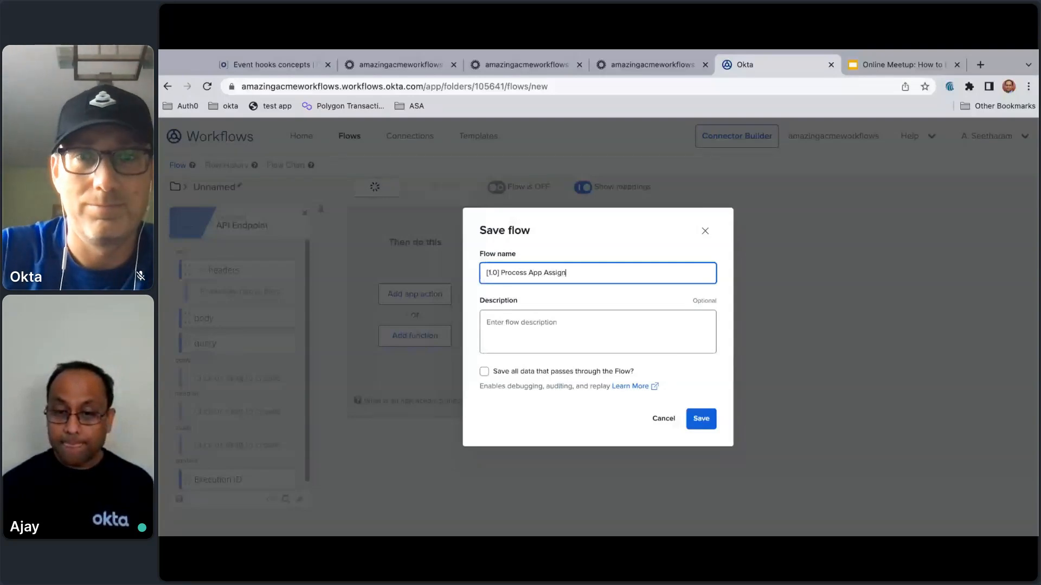
type("ment Event")
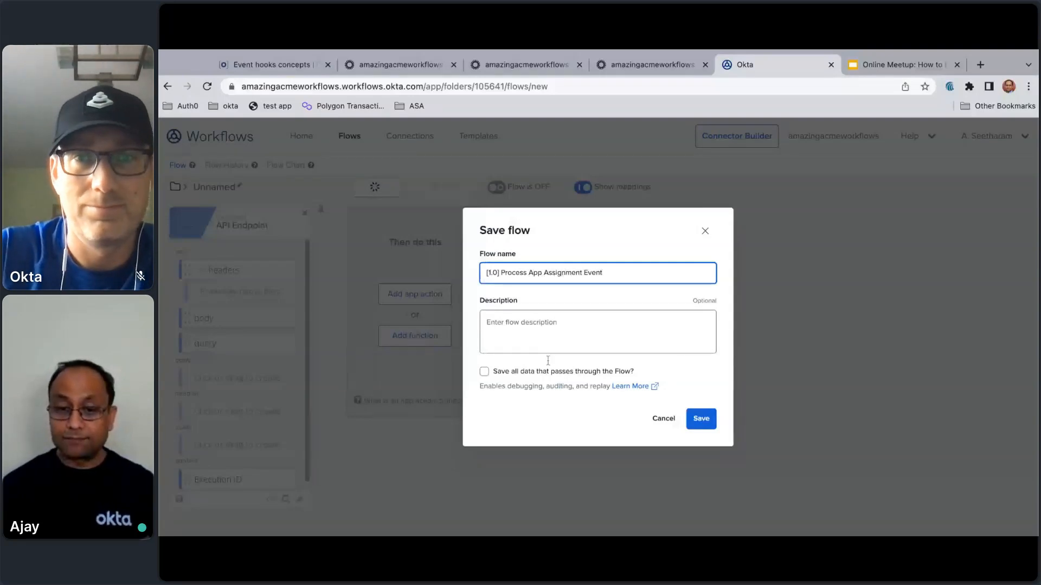
left_click(520, 374)
left_click(700, 419)
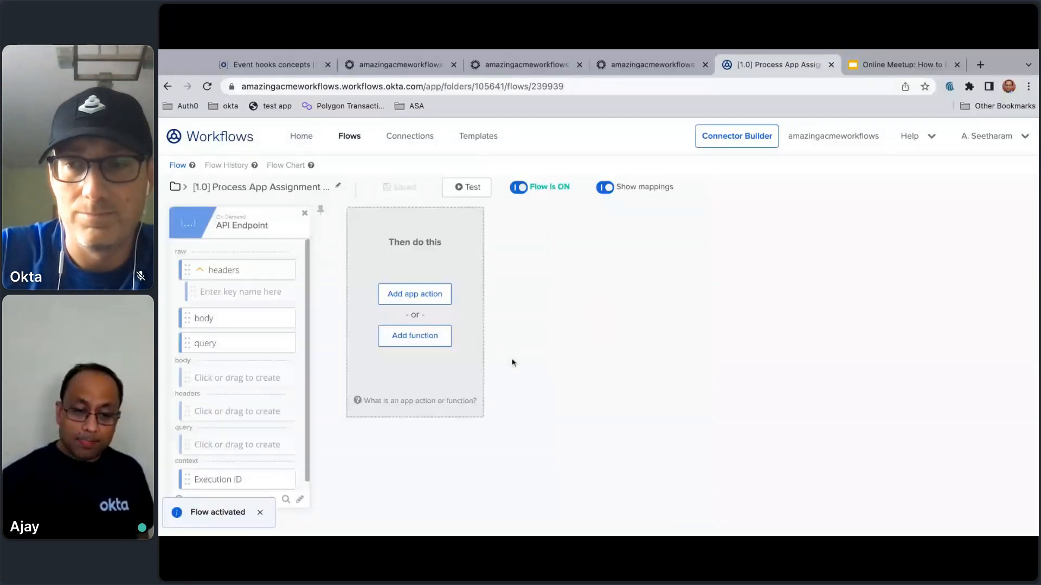
- Review the saved flow's API Endpoint settings and switch to the Create event hook page in the Okta Admin Console
left_click(275, 499)
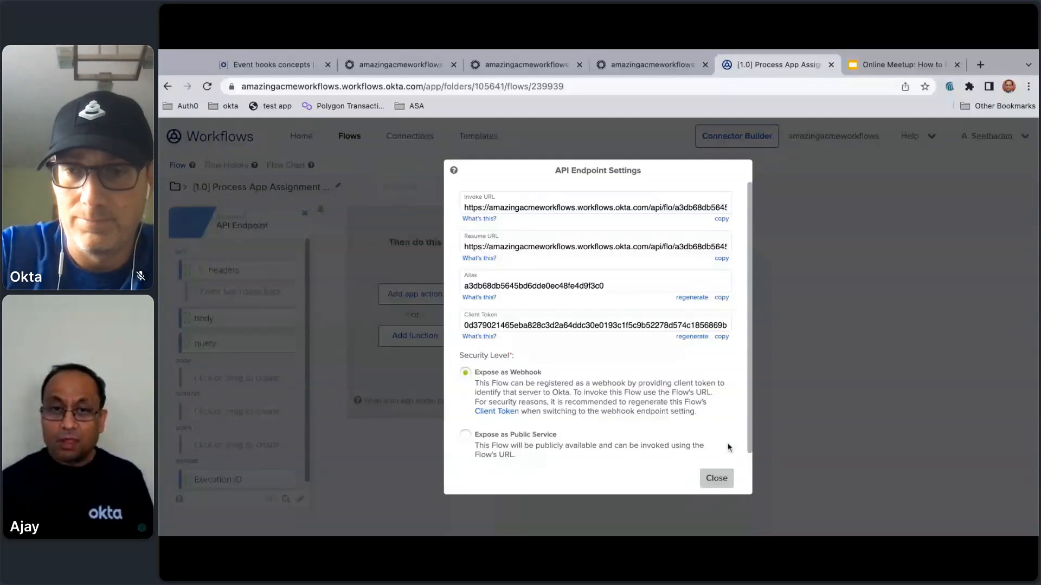
left_click(716, 478)
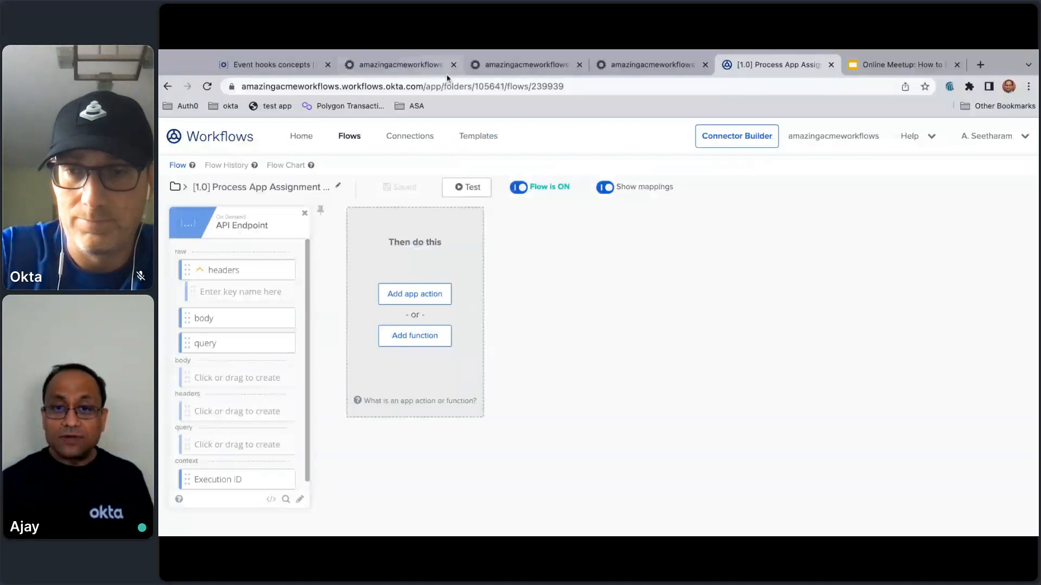
left_click(488, 65)
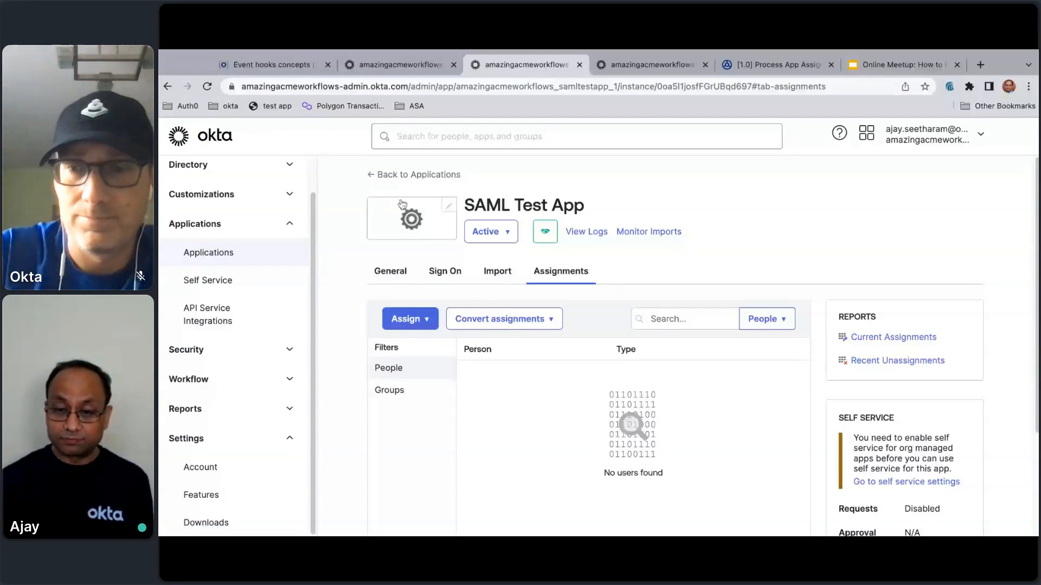
key("ctrl+Tab")
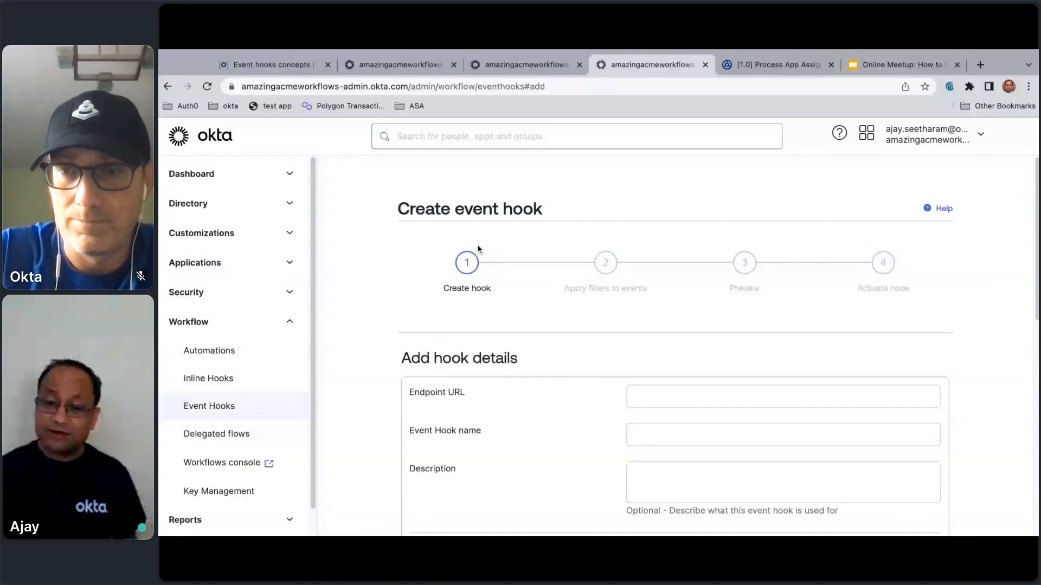
- Paste the flow's invoke URL with its client token as the endpoint URL and name the event hook "App assignment demo"
key("super+v")
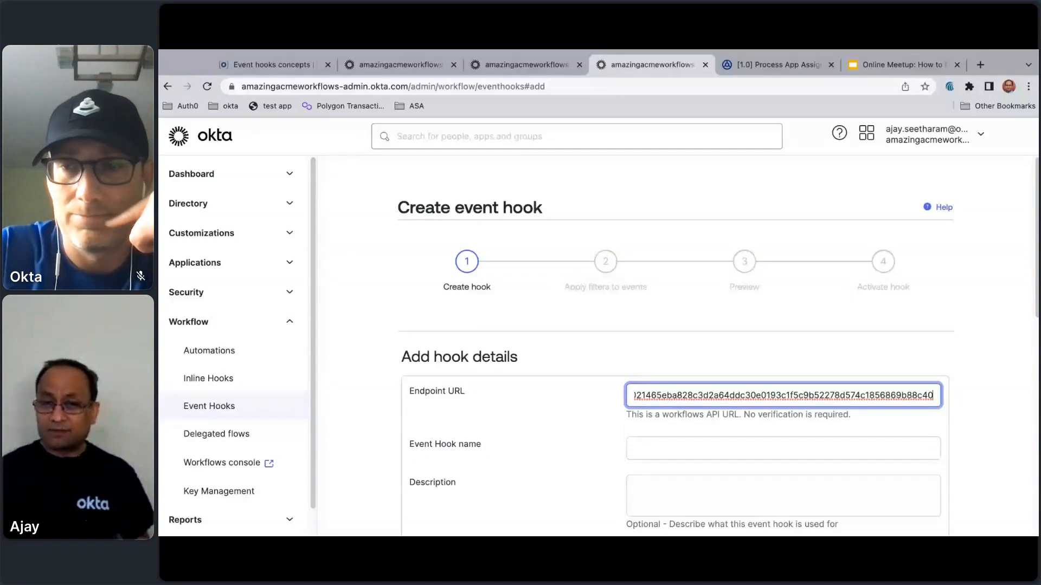
key("Tab")
type("App assignment demo")
- Subscribe the hook to the "User assigned to app" event, then create the hook and continue to the filter settings
scroll(687, 374, "down", 3)
scroll(687, 373, "down", 3)
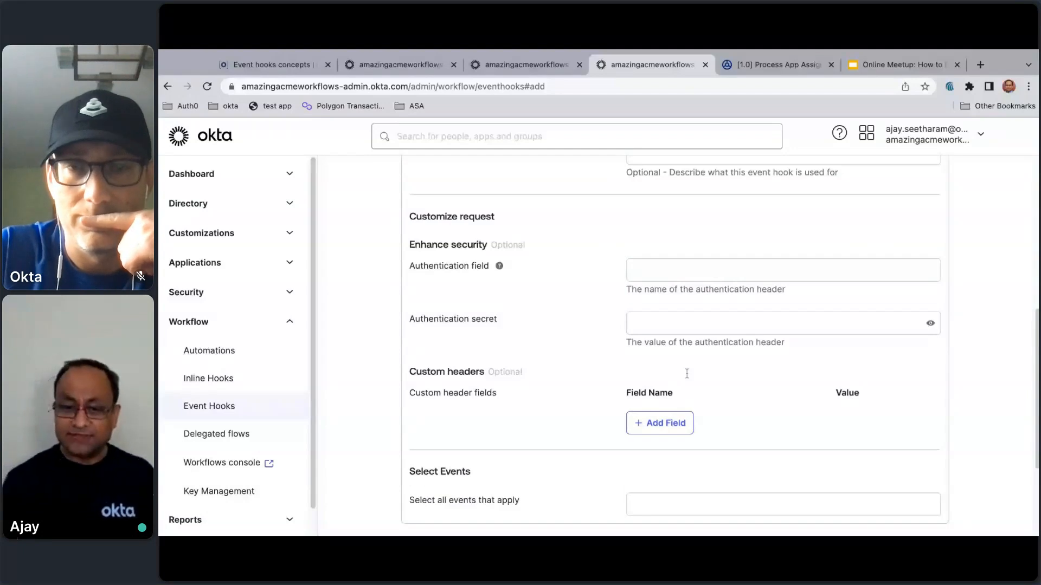
scroll(705, 390, "down", 2)
left_click(720, 404)
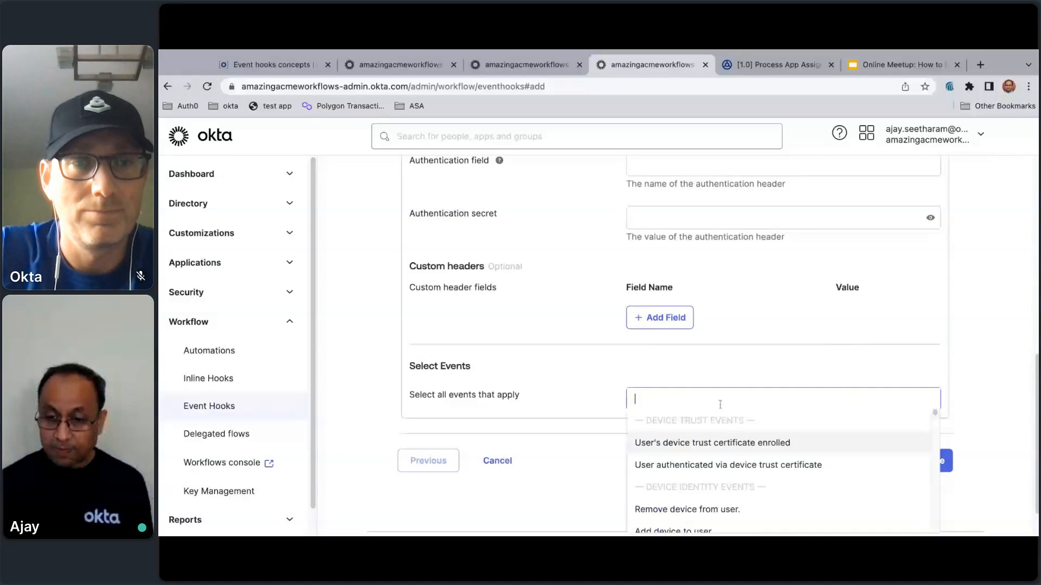
type("User assigned to app")
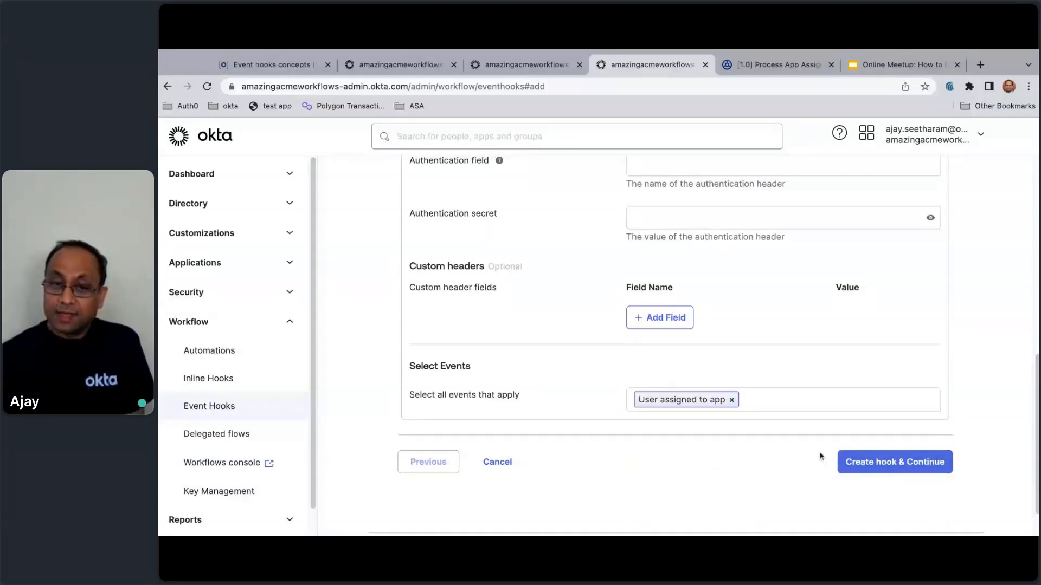
left_click(849, 462)
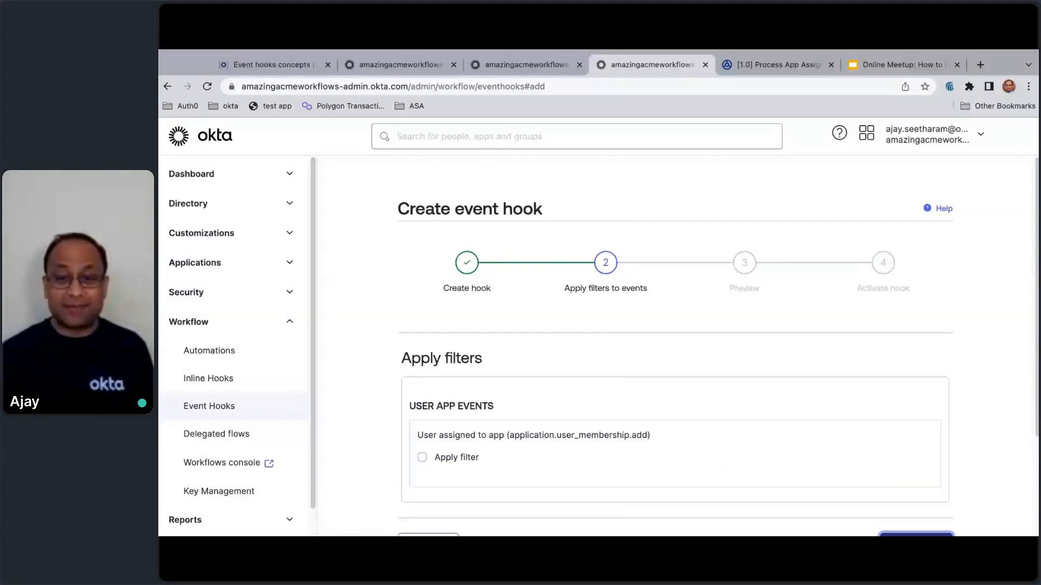
- Enable a filter on the User assigned to app event and switch it to the advanced Okta Expression Language editor
left_click(423, 457)
scroll(648, 328, "down", 4)
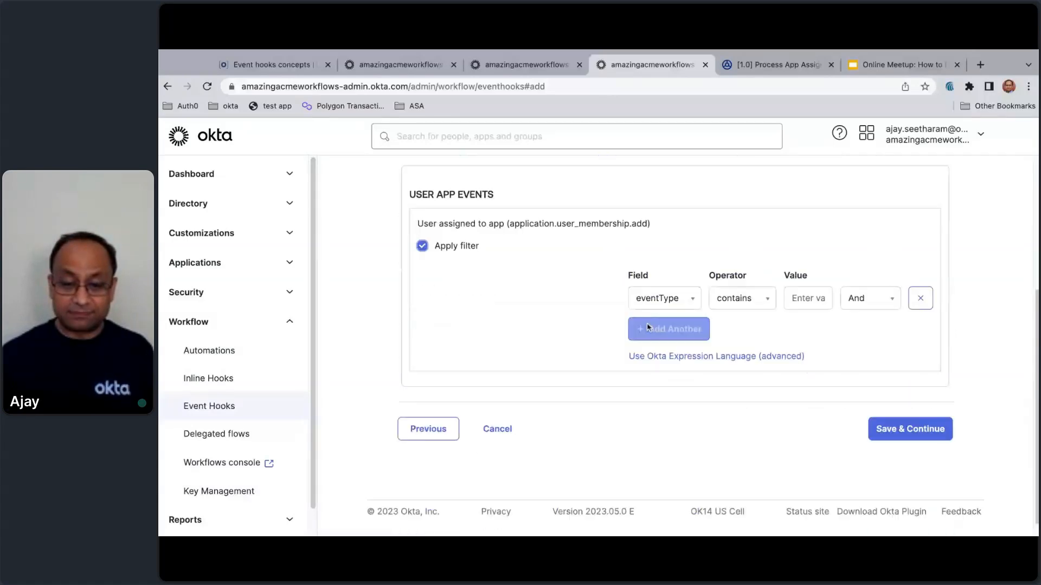
left_click(664, 298)
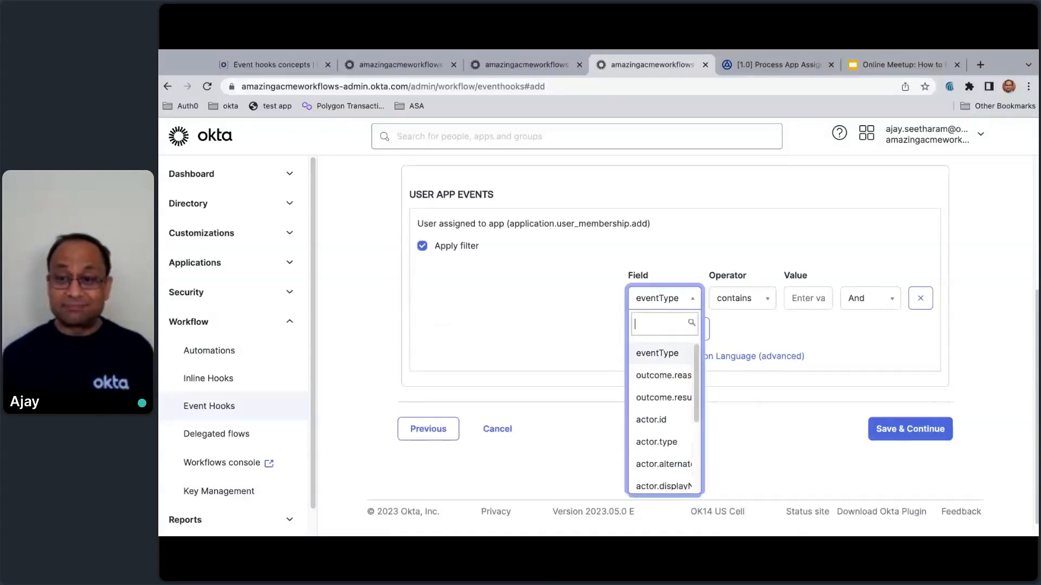
left_click(599, 304)
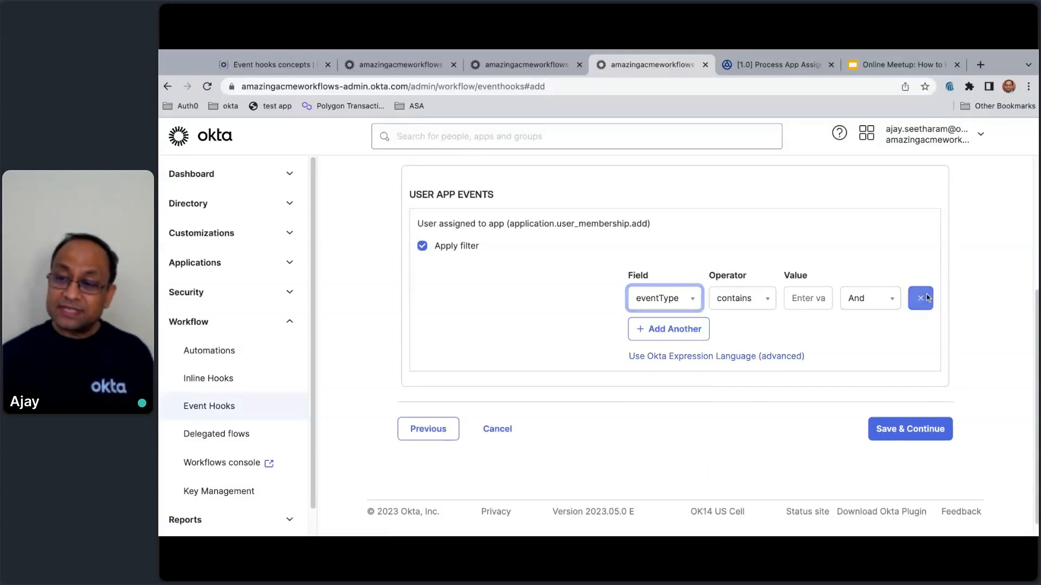
left_click(920, 298)
left_click(732, 342)
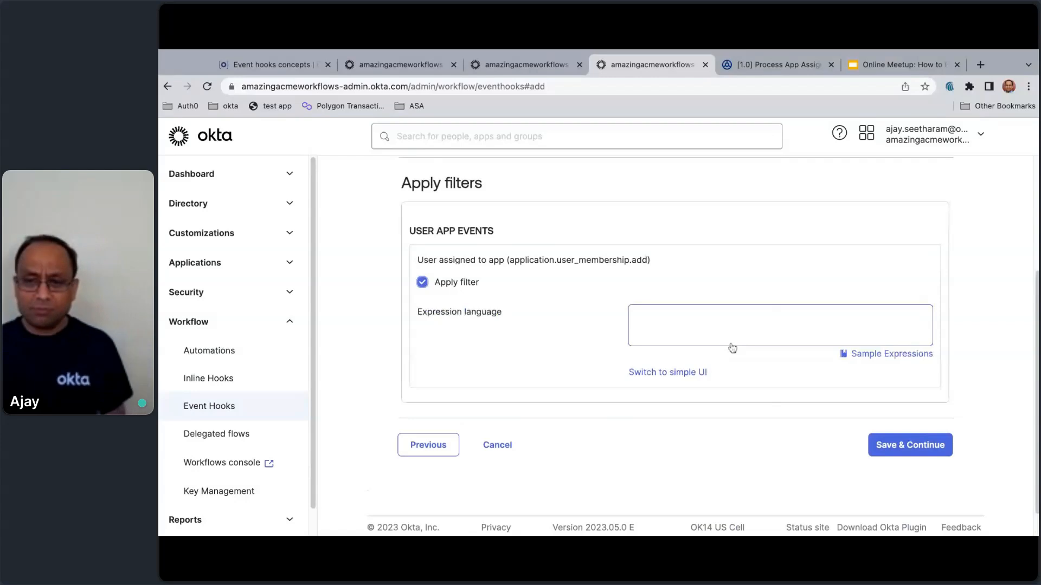
left_click(712, 325)
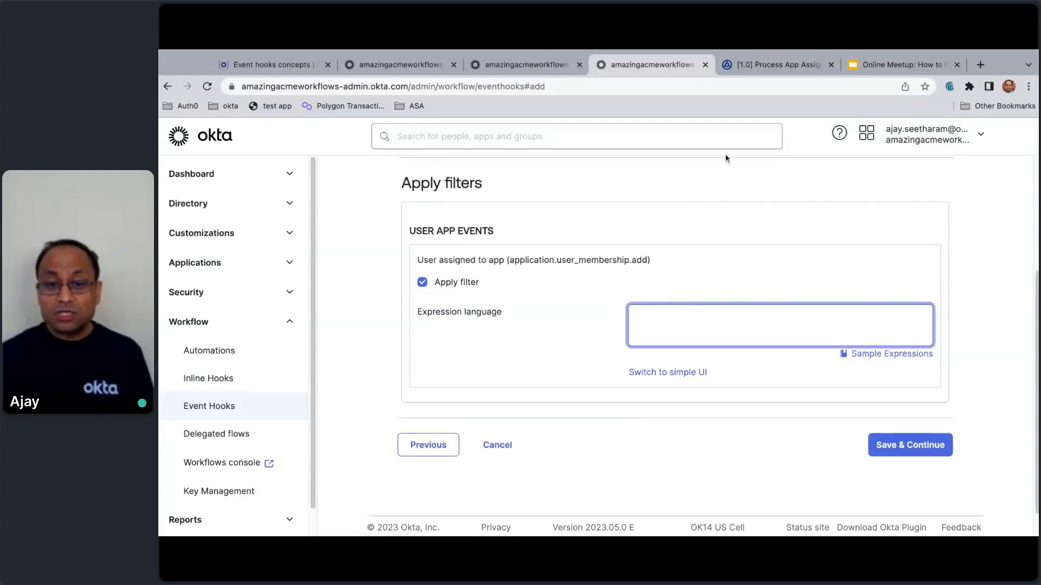
- Copy the two-app AppInstance filter expression from the "Sample Event hook filter and workflow implementation" slide into the hook's expression language field
left_click(887, 65)
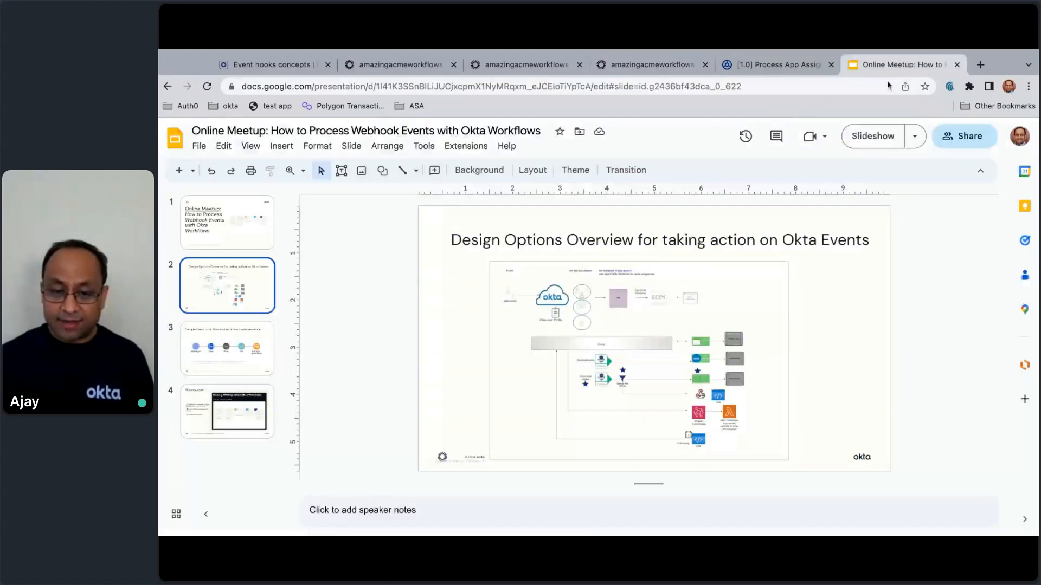
key("Down")
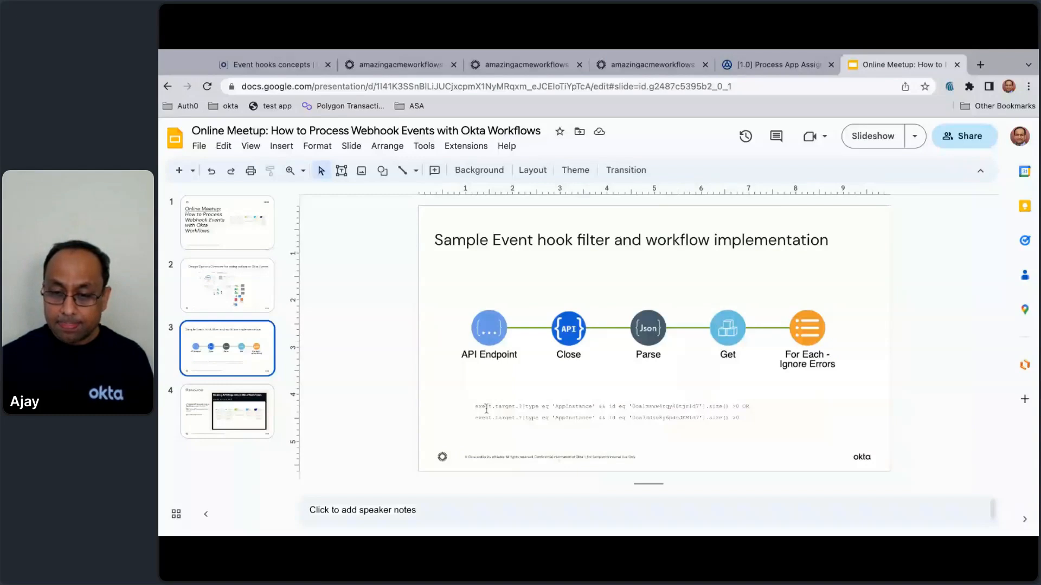
triple_click(486, 409)
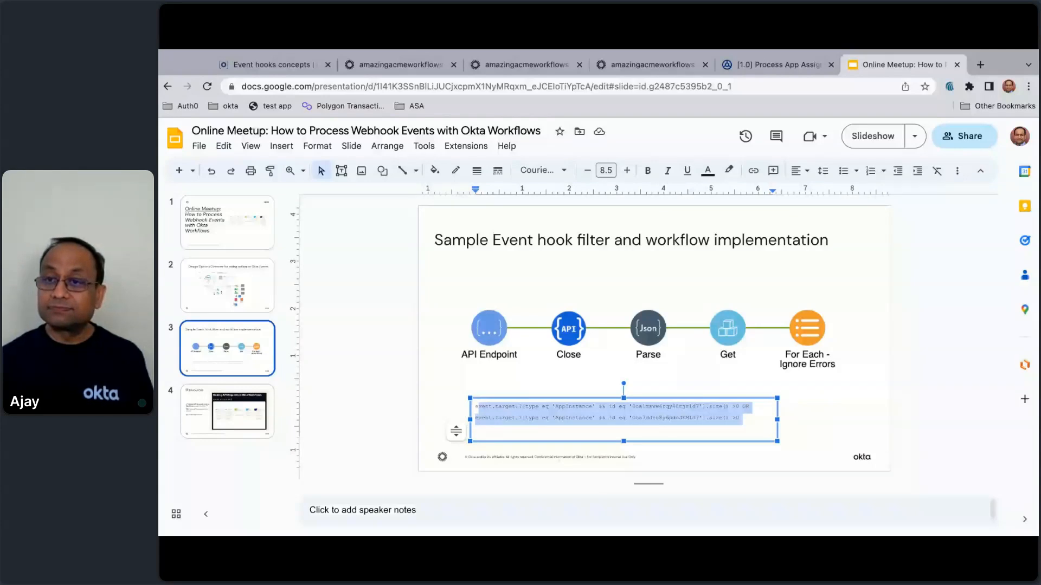
left_click(751, 66)
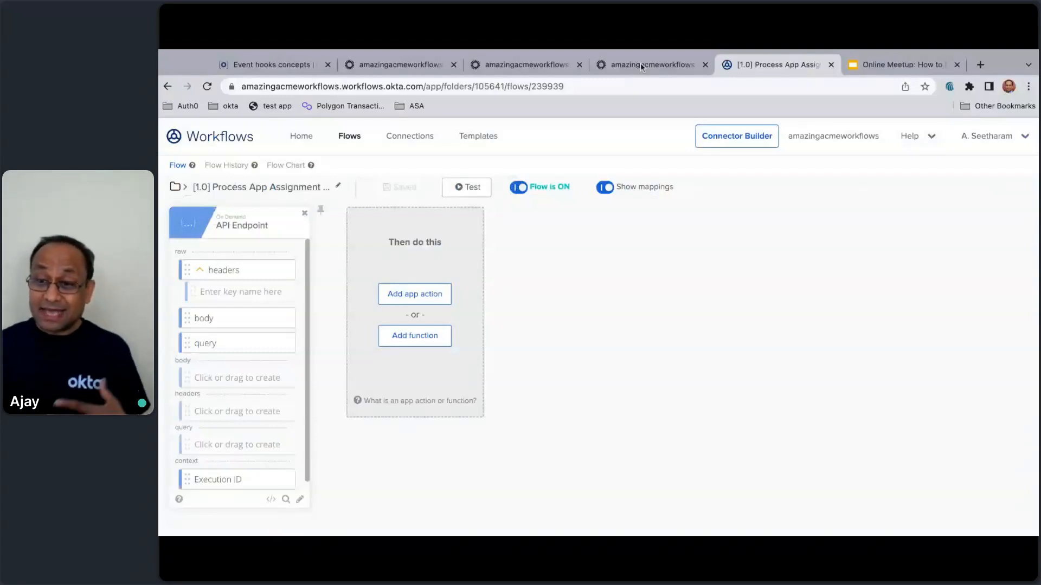
left_click(639, 63)
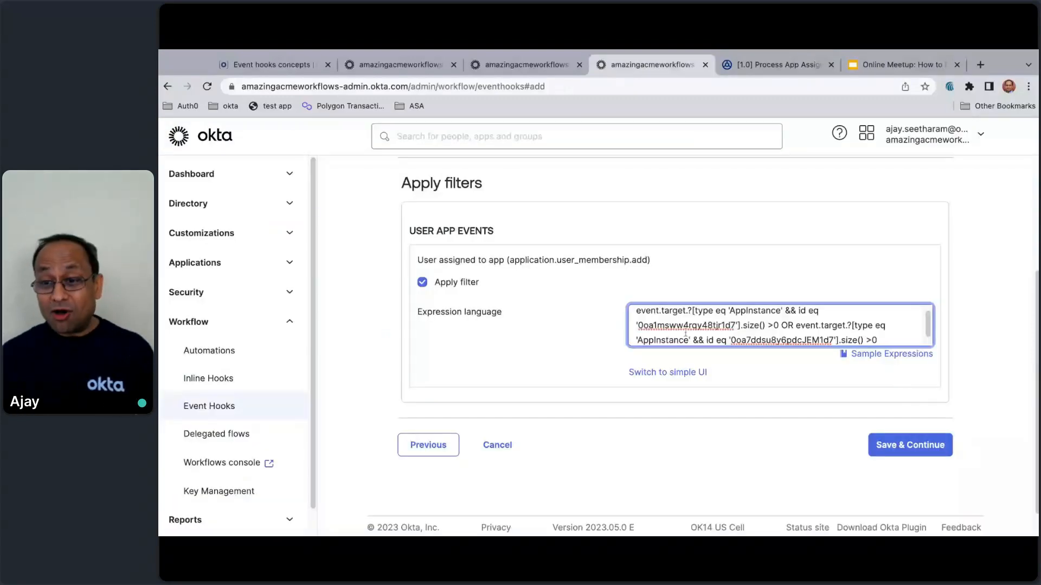
scroll(759, 324, "down", 1)
scroll(759, 323, "up", 1)
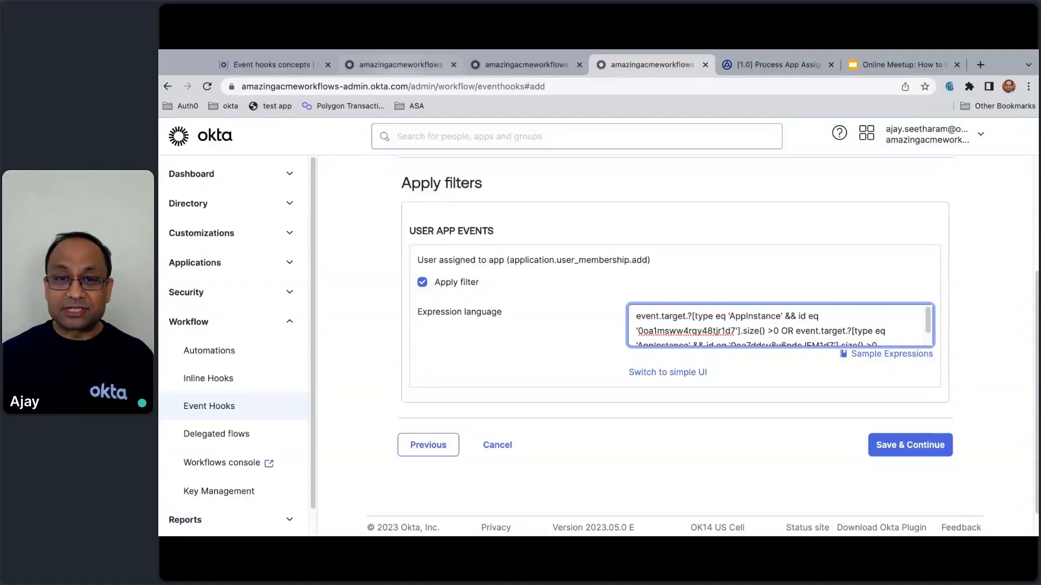
- Replace the first app ID in the filter expression with SAML Test App's instance ID from its page URL, and save the filter
left_click(412, 65)
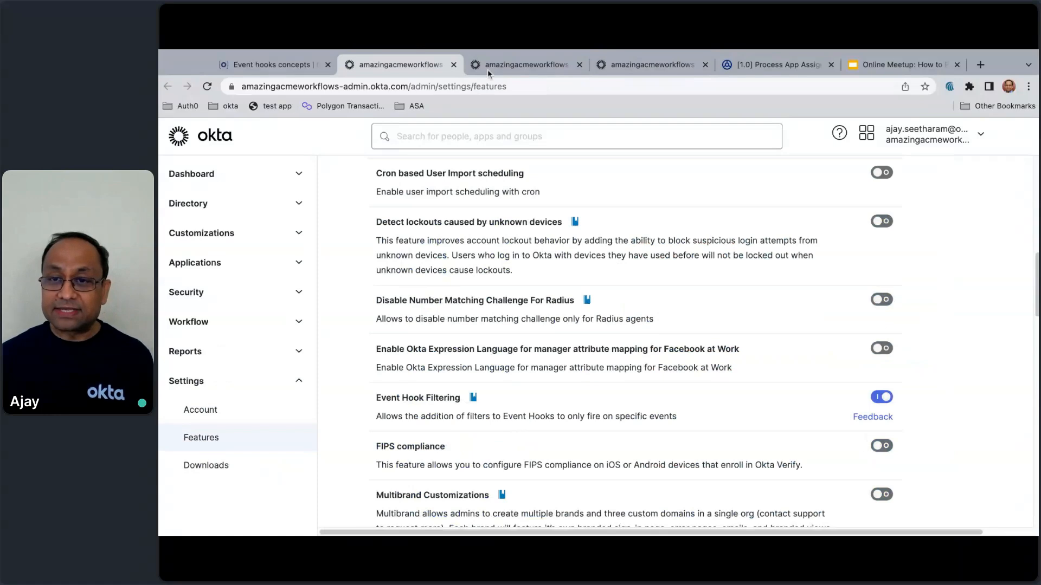
left_click(486, 69)
double_click(726, 87)
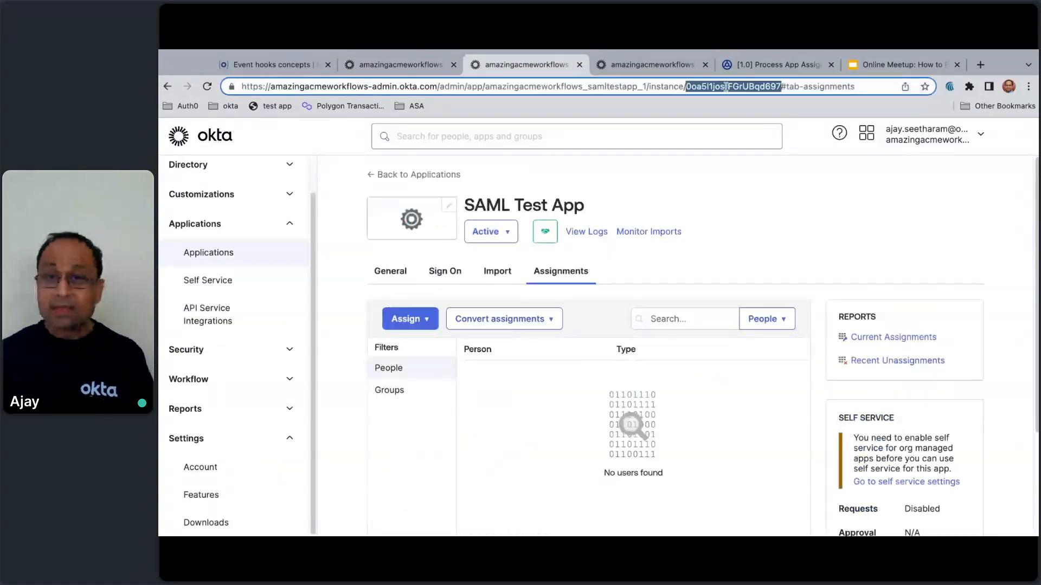
left_click(671, 68)
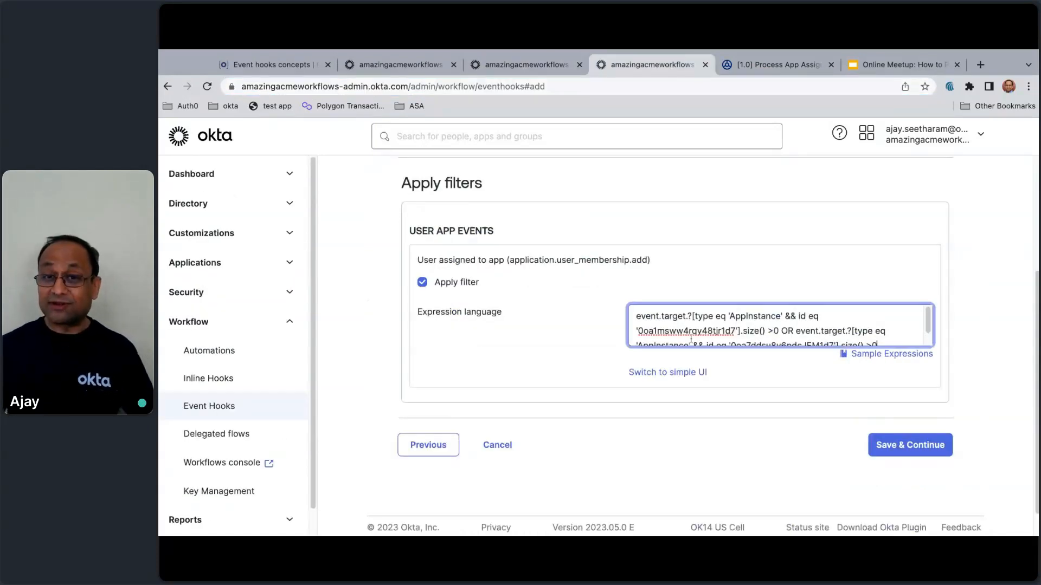
double_click(686, 331)
type("0oa5l1josfFGrUBgd697")
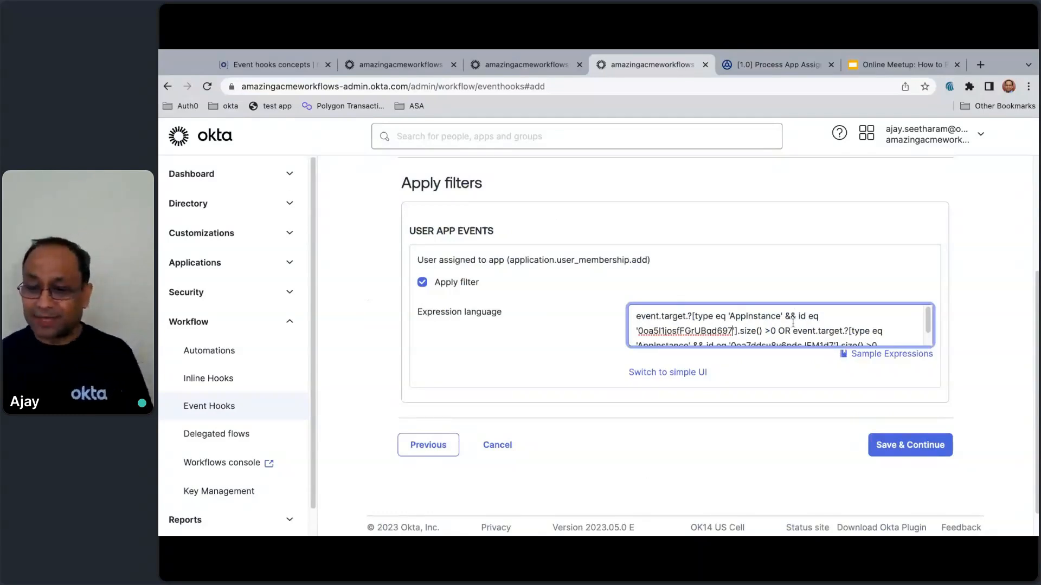
scroll(793, 323, "down", 1)
scroll(793, 323, "down", 1)
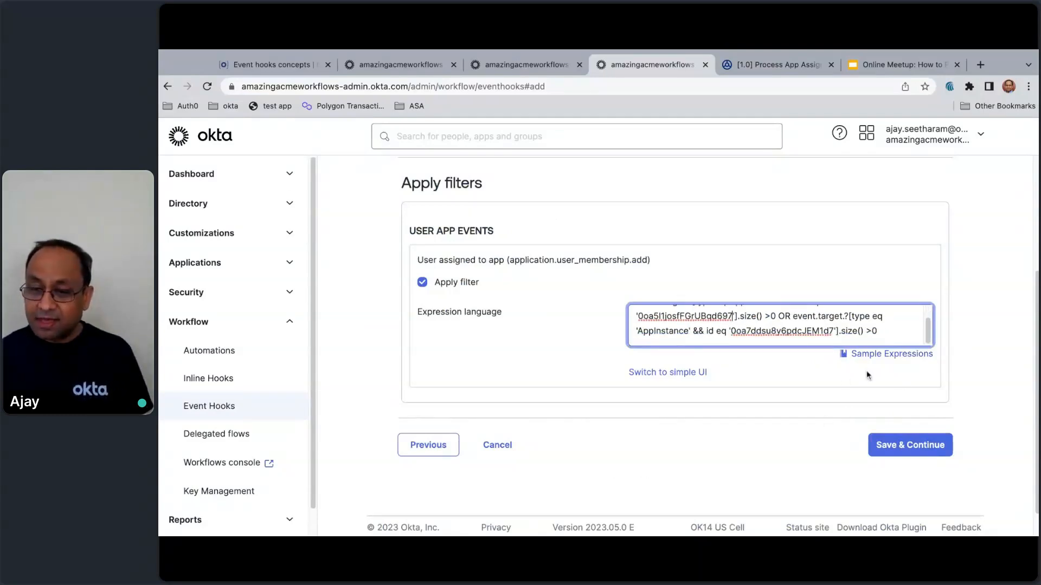
left_click(893, 456)
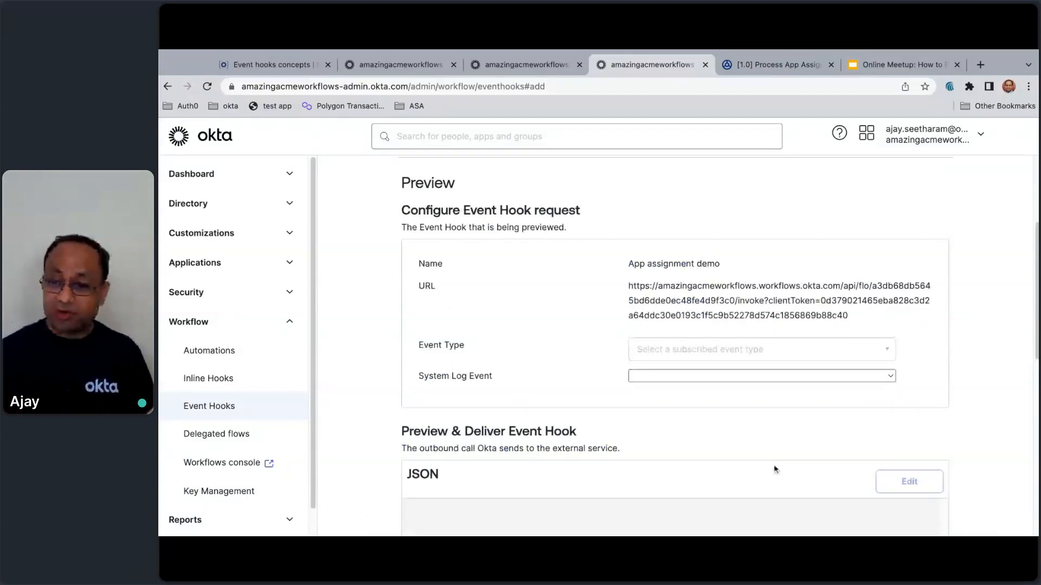
- Preview the hook with event type User assigned to app and the May 23, 2023, 8:29:38 AM log event, and examine its JSON payload
scroll(774, 469, "down", 1)
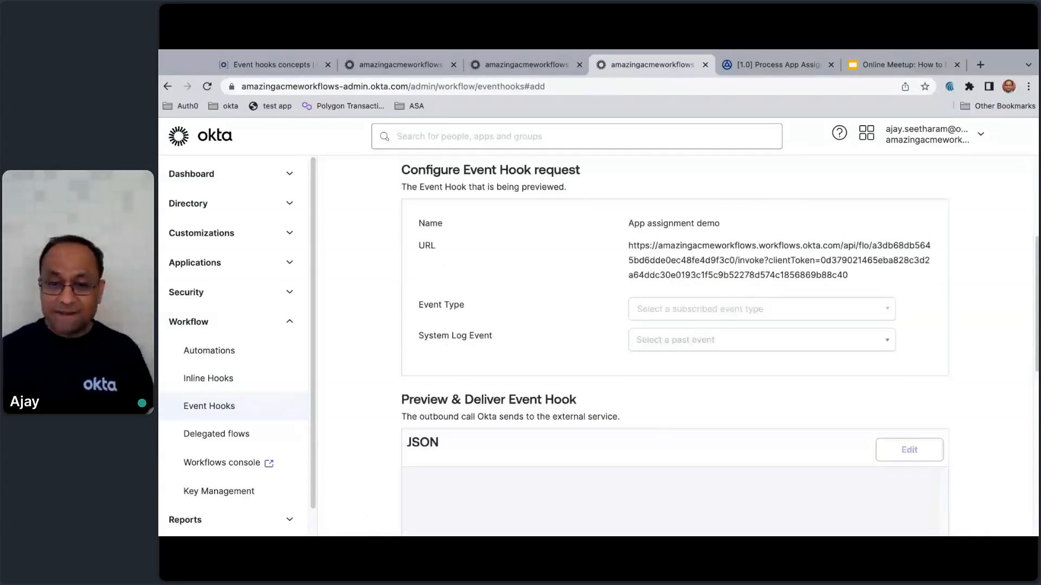
scroll(593, 396, "down", 1)
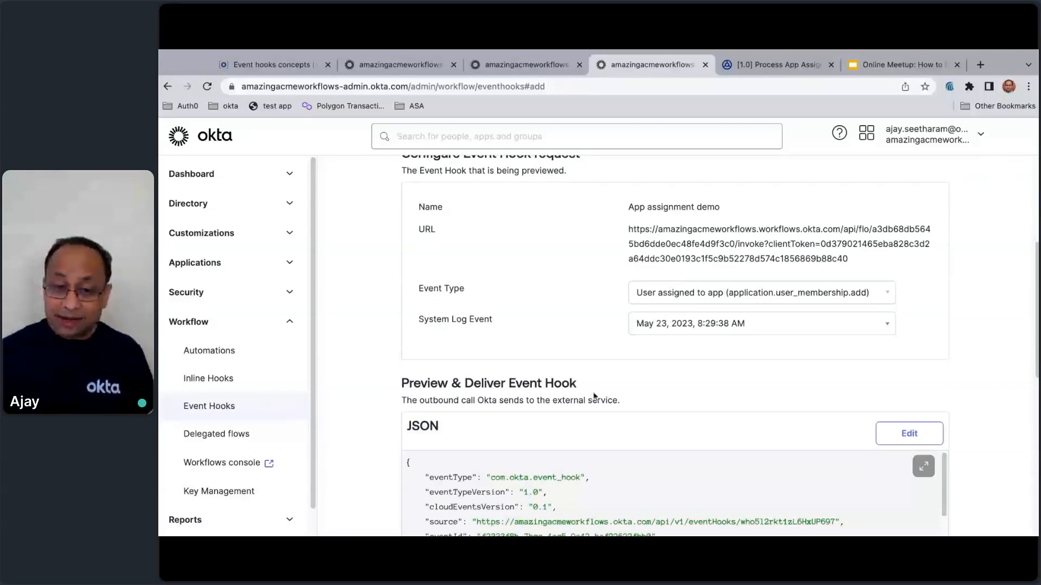
scroll(594, 396, "down", 5)
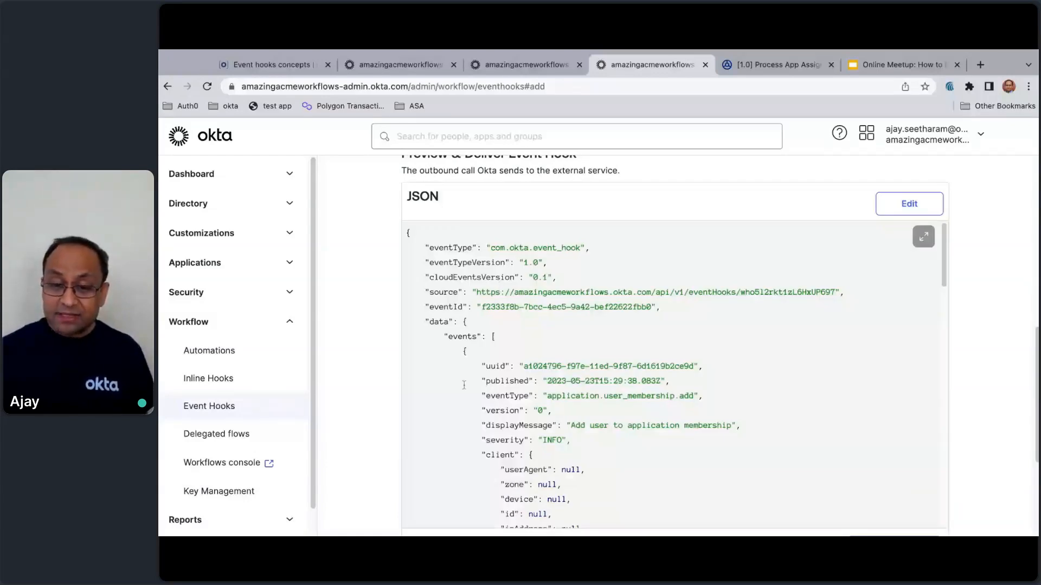
scroll(499, 409, "down", 4)
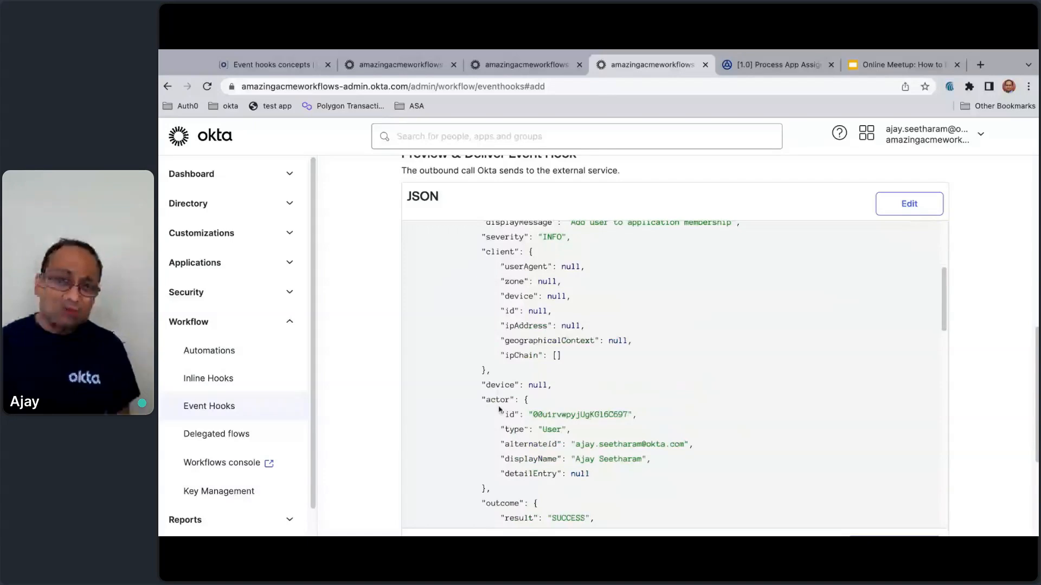
scroll(499, 409, "down", 1)
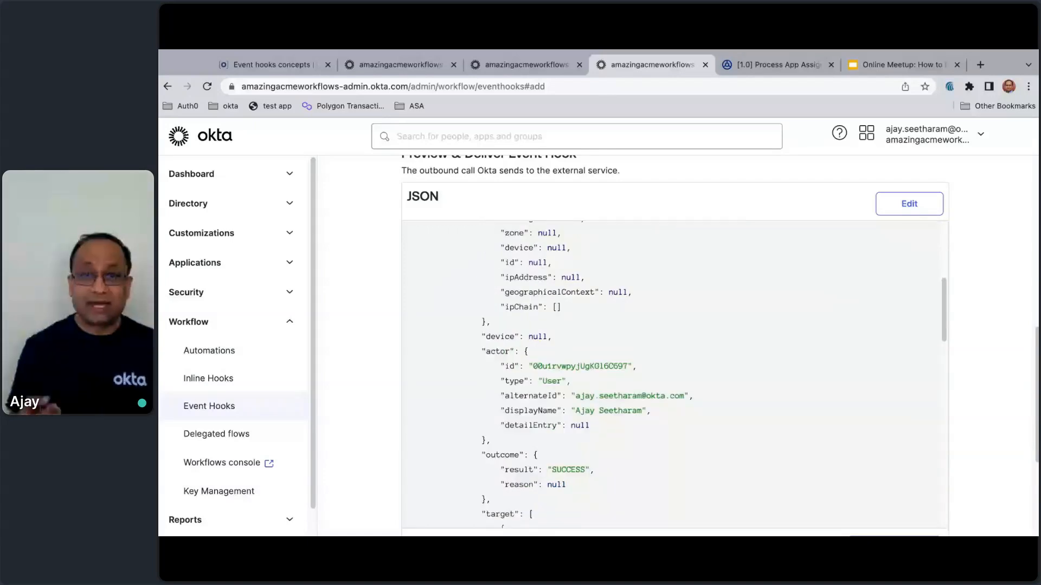
scroll(499, 409, "down", 1)
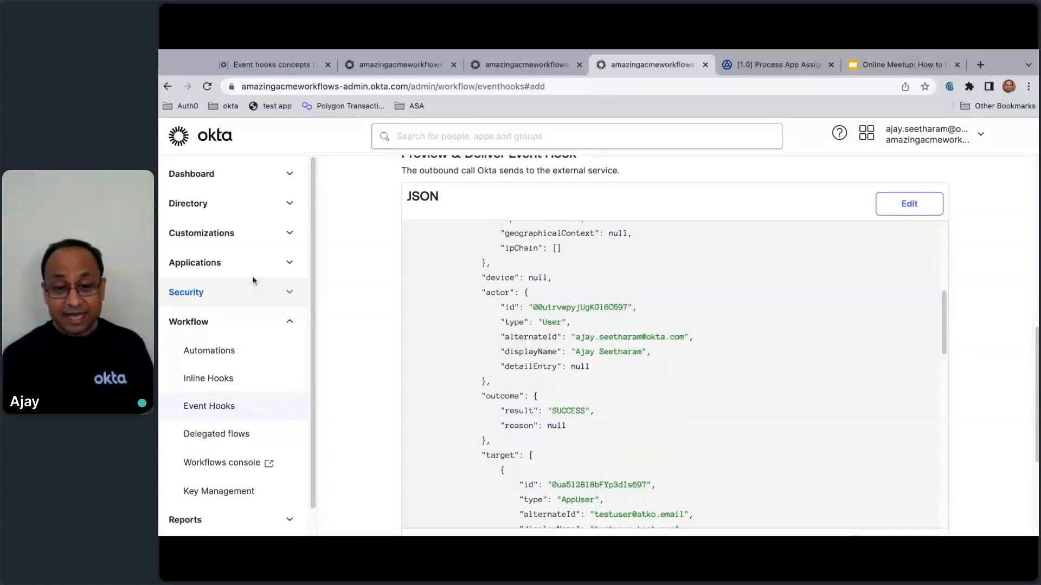
- Switch to Okta Developer's Event hooks page and read the sections on requests sent by Okta, one-time verification and ongoing event delivery
left_click(272, 65)
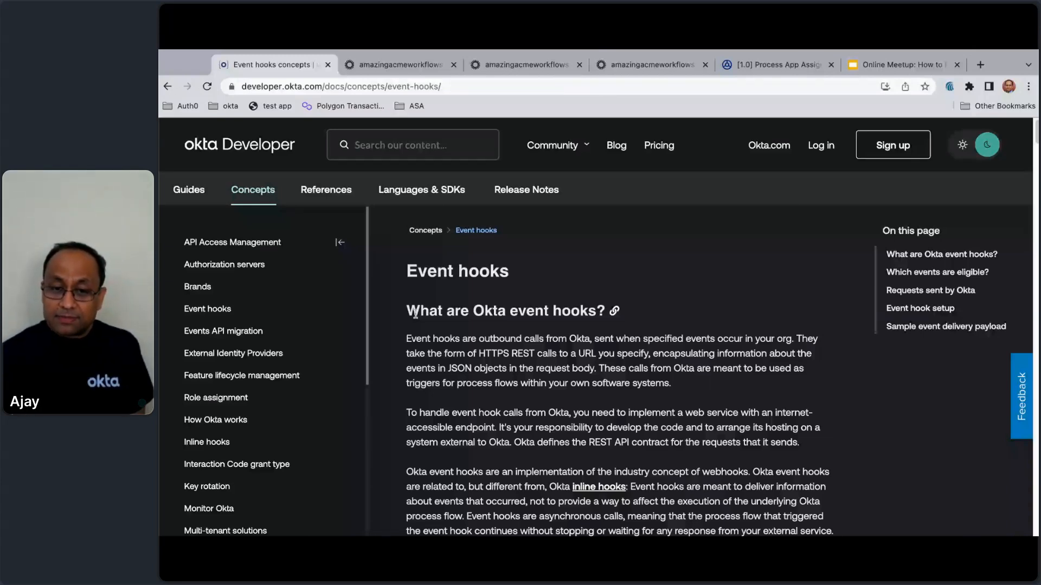
scroll(415, 315, "down", 10)
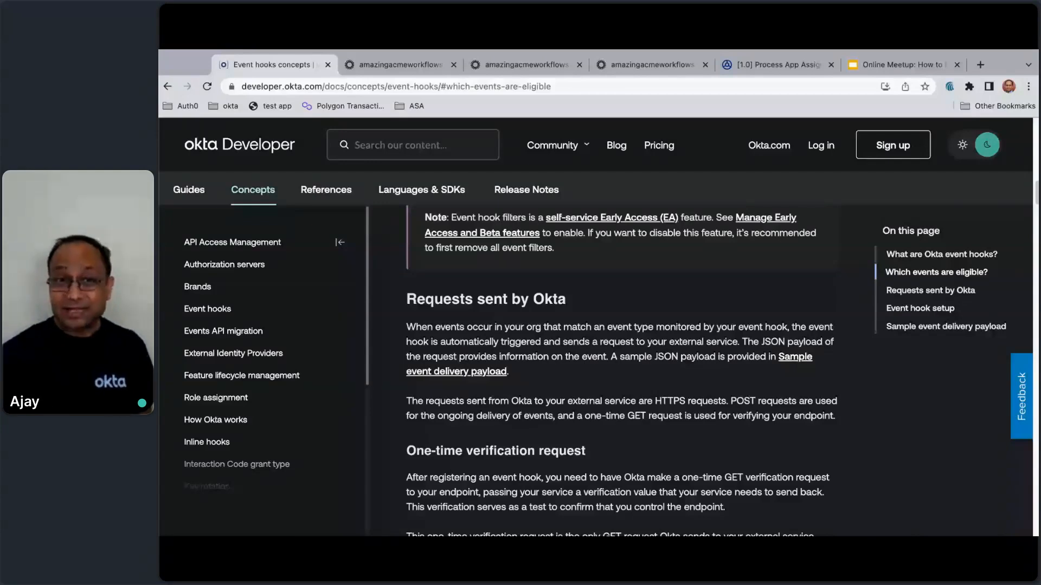
scroll(622, 369, "down", 3)
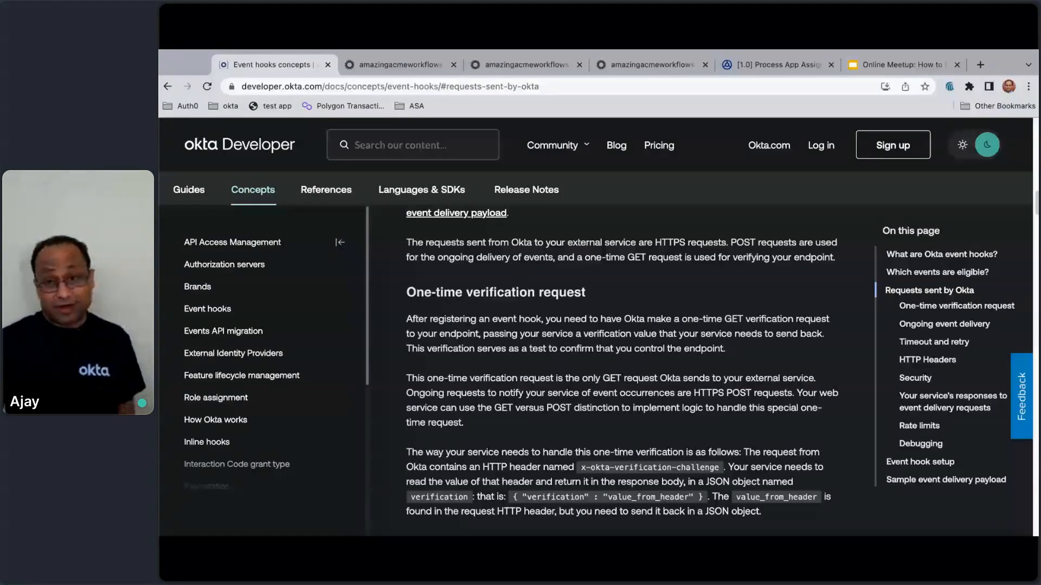
scroll(622, 368, "down", 3)
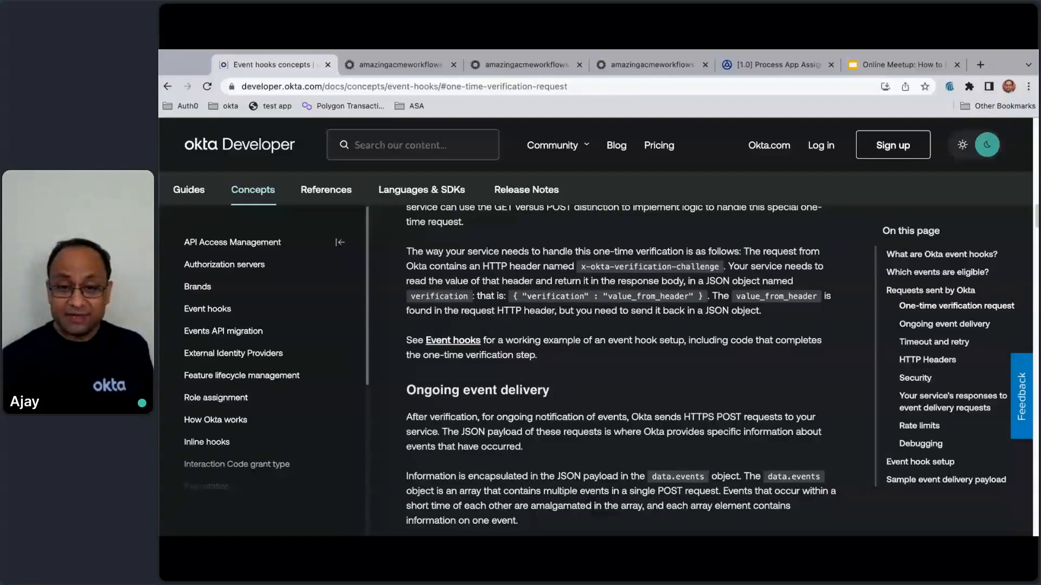
scroll(521, 301, "down", 2)
scroll(522, 301, "down", 4)
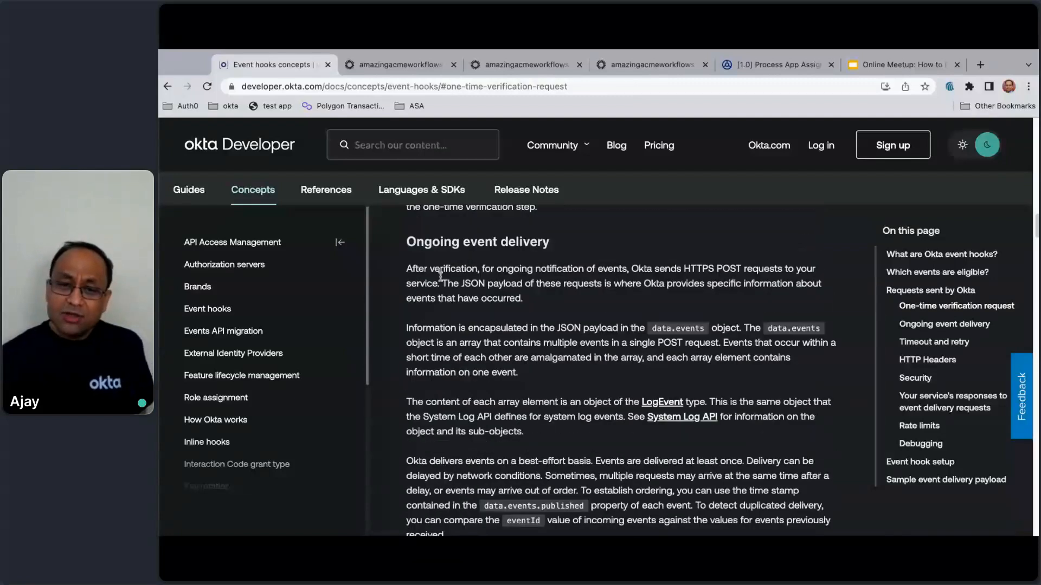
scroll(533, 348, "down", 1)
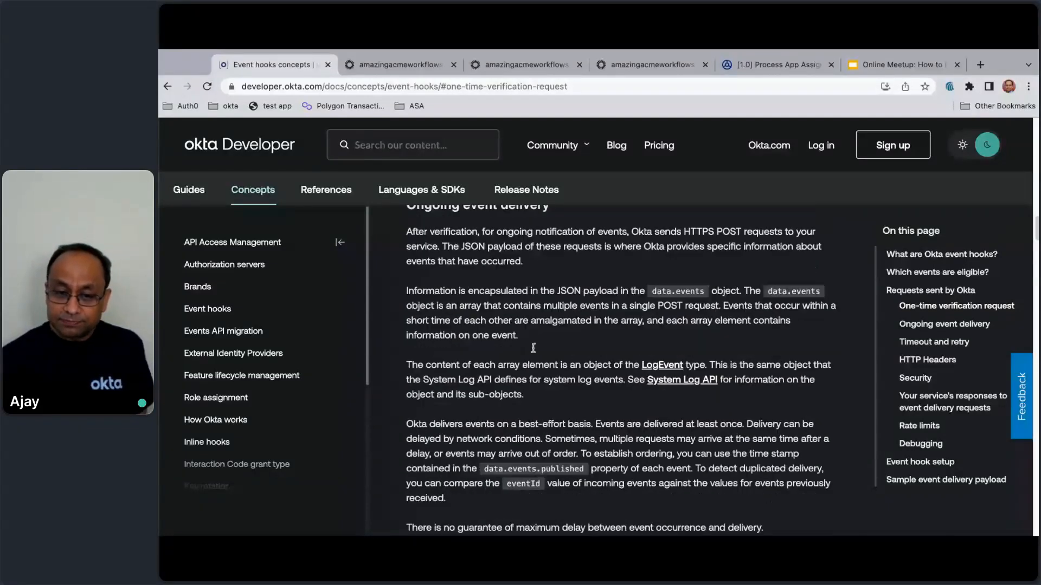
scroll(533, 358, "down", 1)
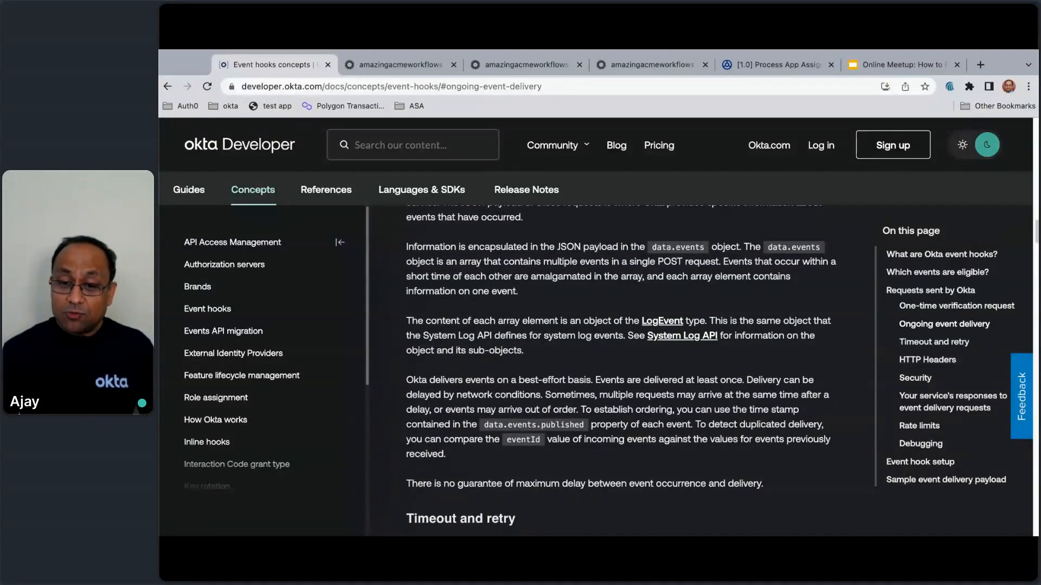
- Read the Timeout and retry section of the event hooks documentation
scroll(621, 369, "down", 1)
scroll(622, 378, "down", 5)
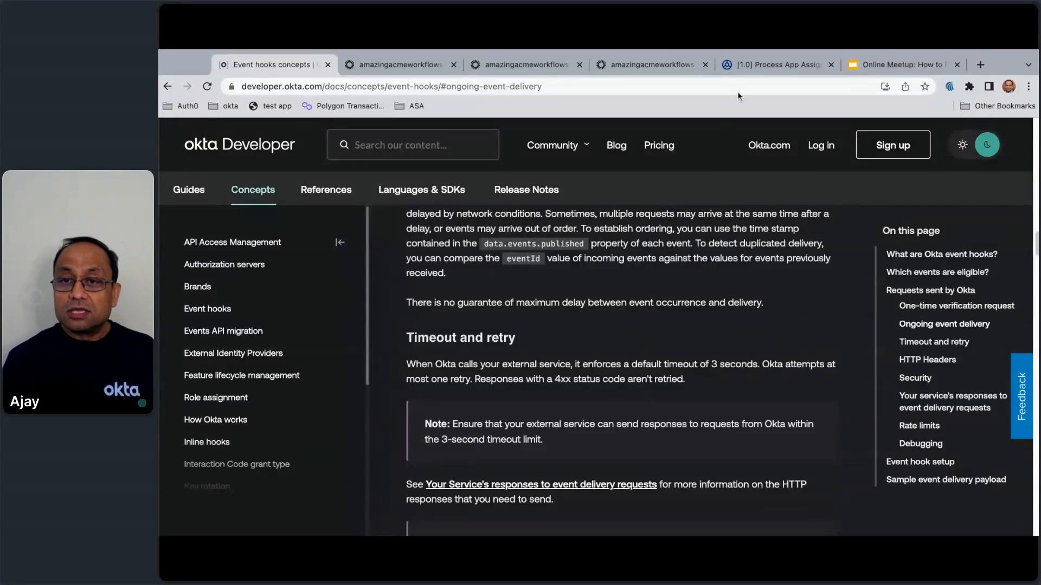
- Switch to the Process App Assignment flow in Okta Workflows and add an API Connector Close card after the API Endpoint card
left_click(730, 68)
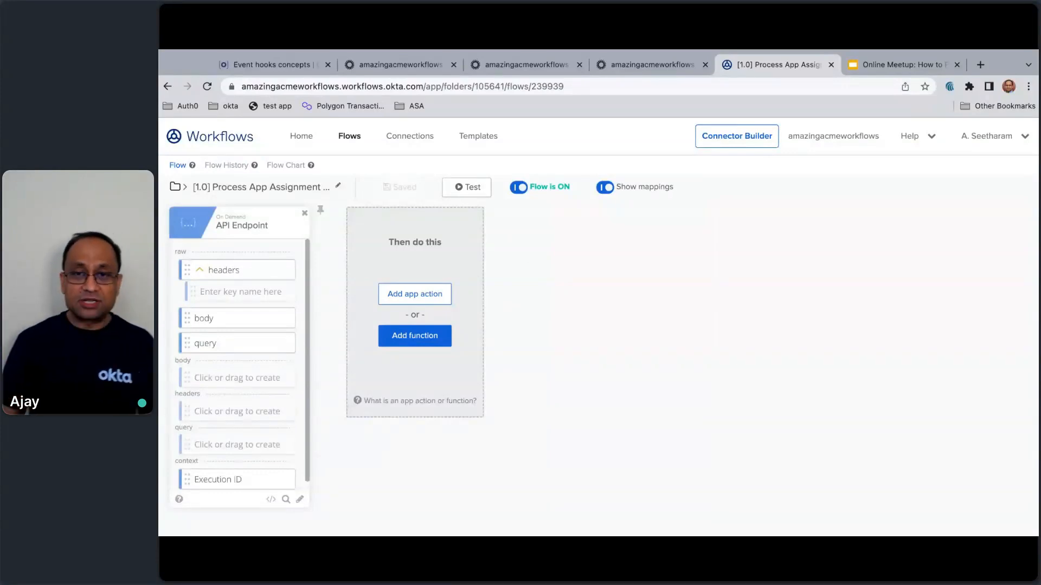
left_click(415, 335)
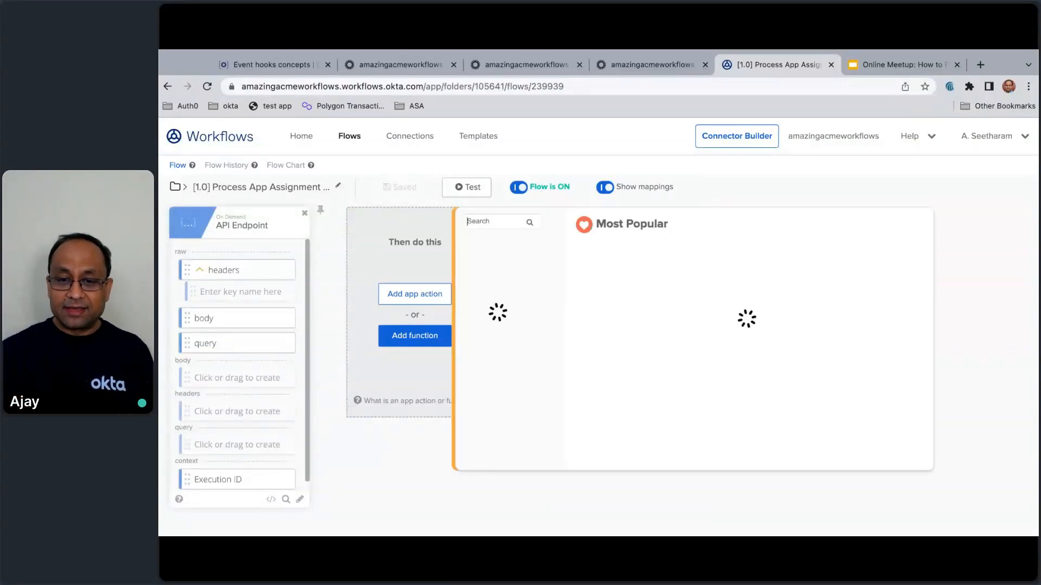
scroll(494, 383, "down", 3)
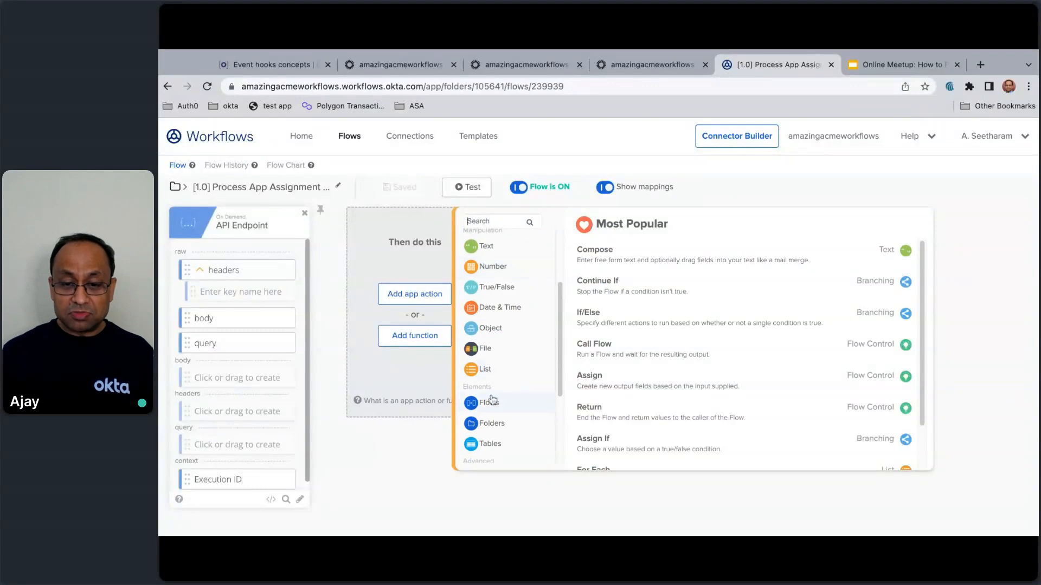
scroll(493, 396, "down", 3)
left_click(508, 356)
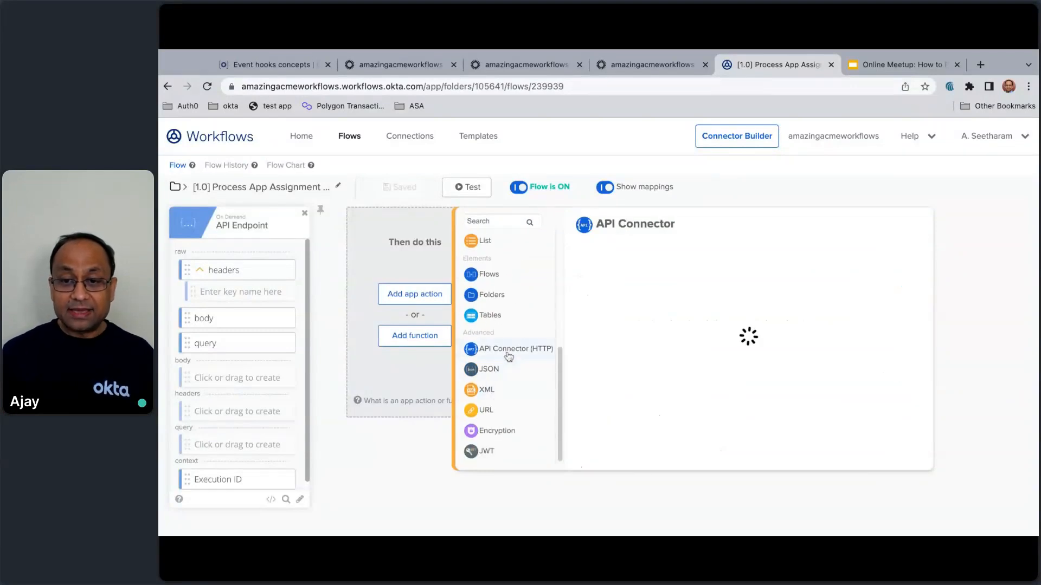
left_click(664, 263)
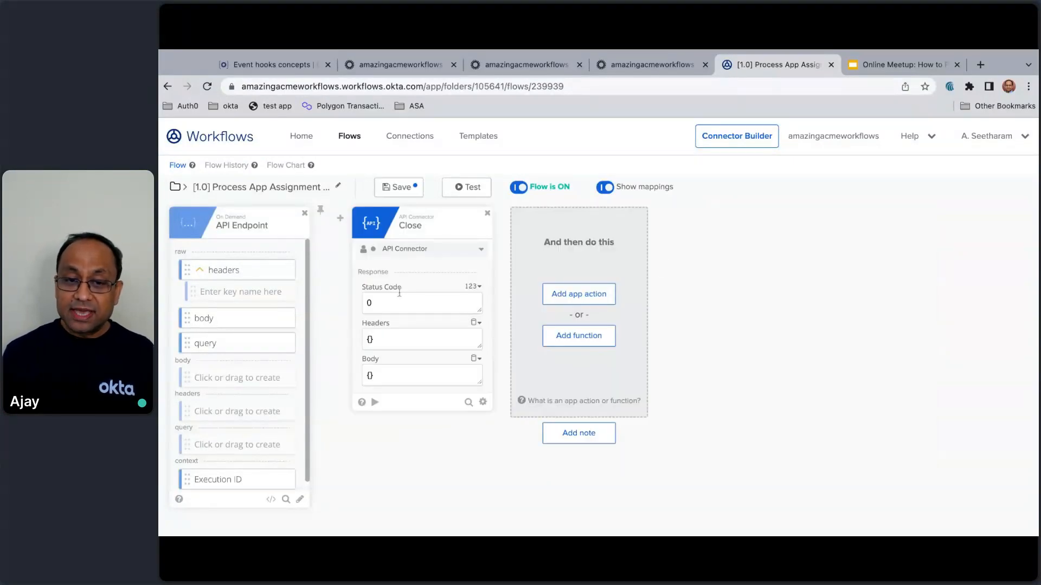
- Set the Close card's response status code to 204 and save the flow
left_click(377, 307)
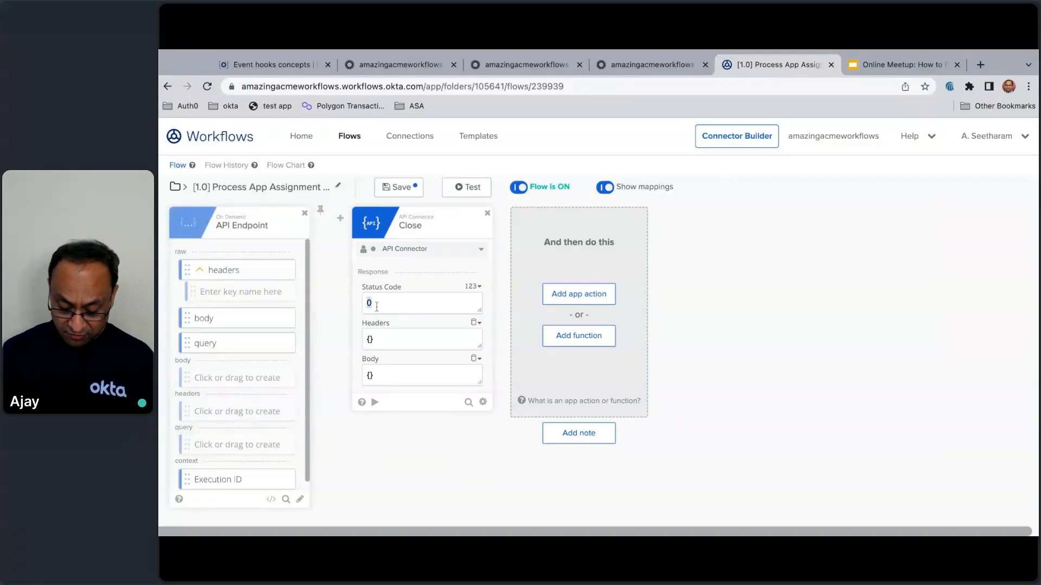
type("204")
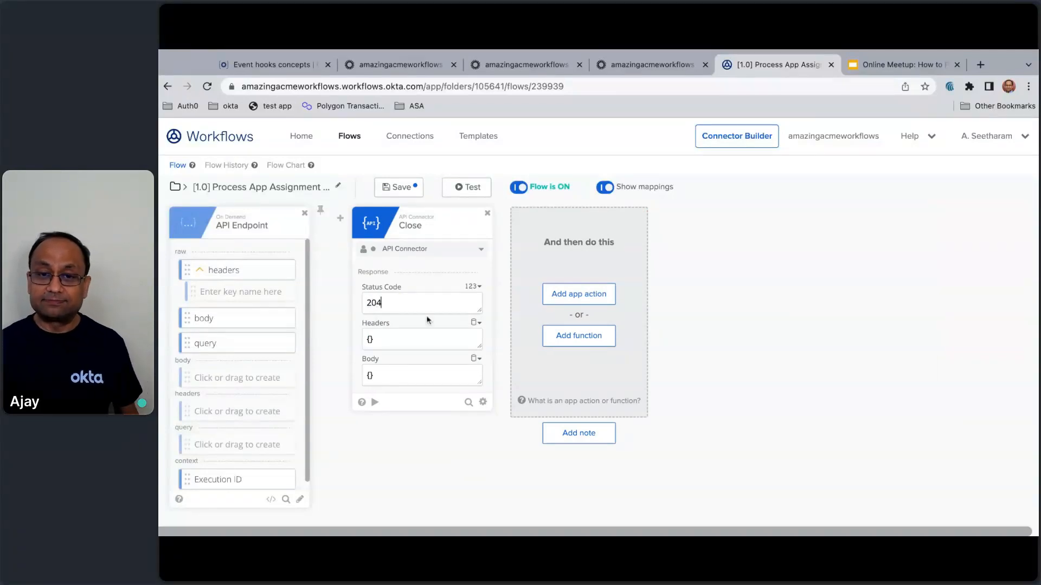
left_click(417, 188)
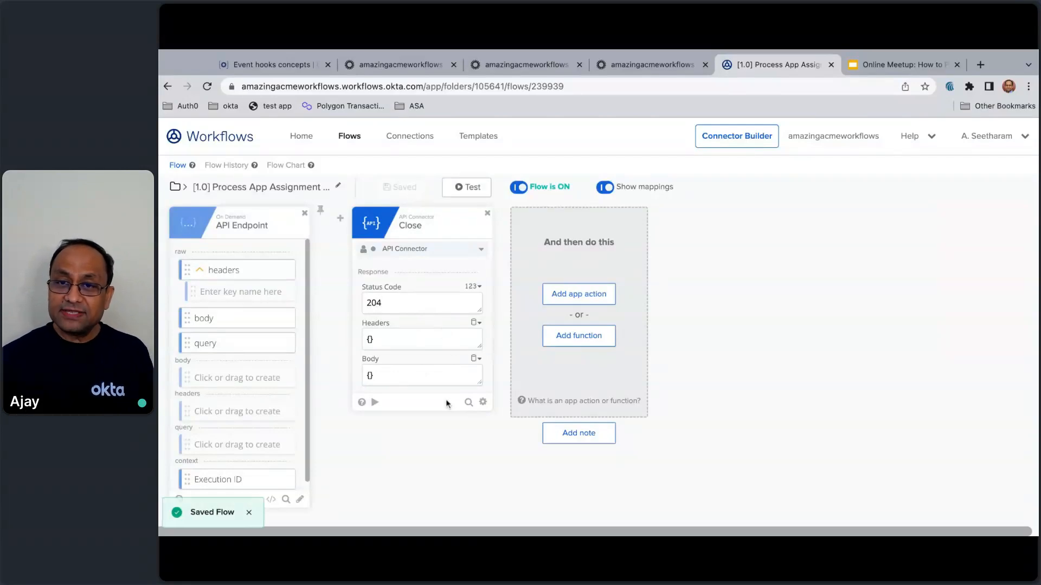
- Switch back to the Okta Admin event hook preview and deliver the previewed JSON request to the flow
left_click(621, 73)
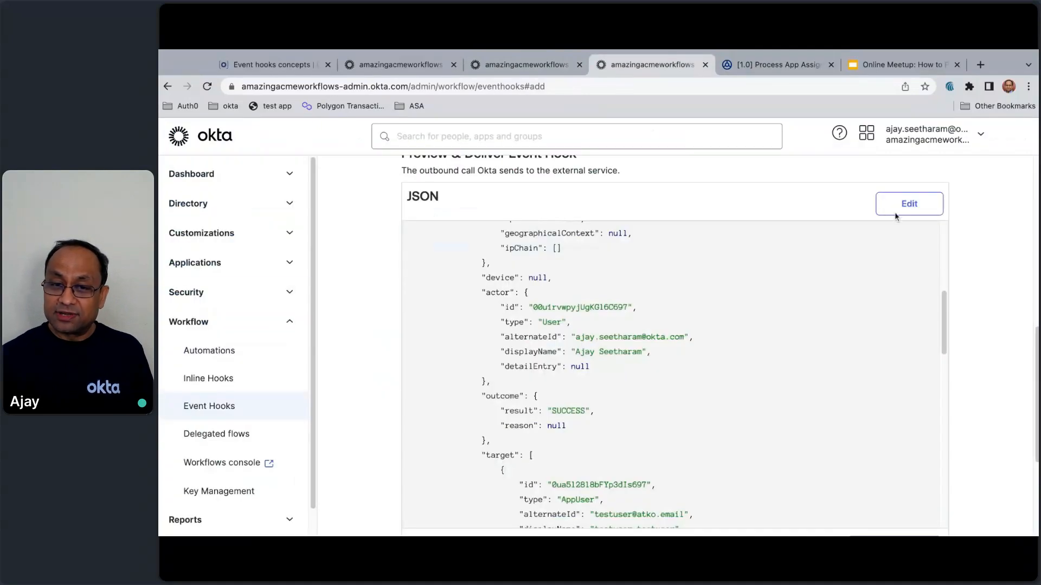
scroll(840, 283, "down", 10)
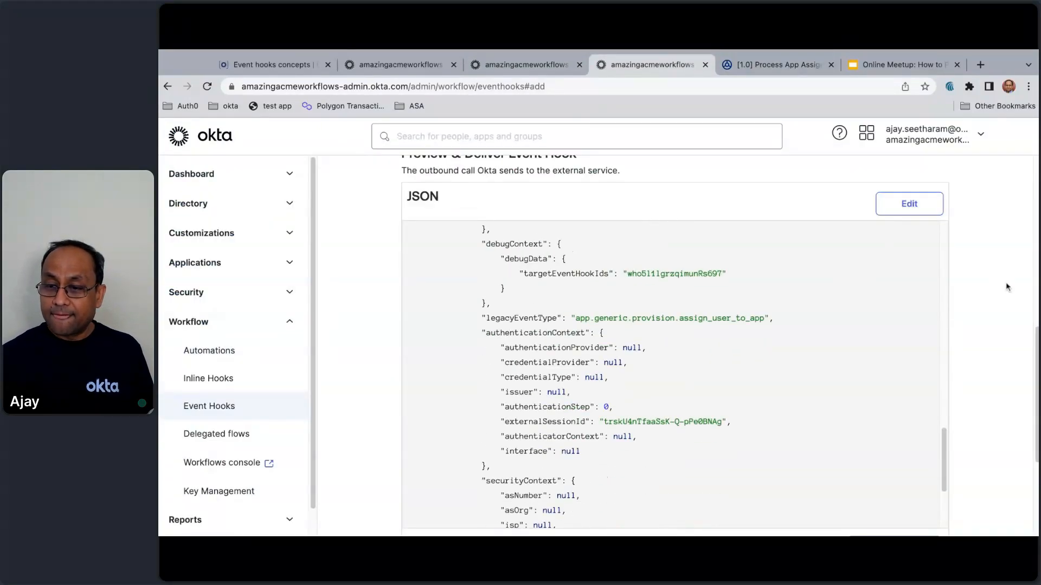
scroll(1003, 296, "down", 4)
left_click(929, 355)
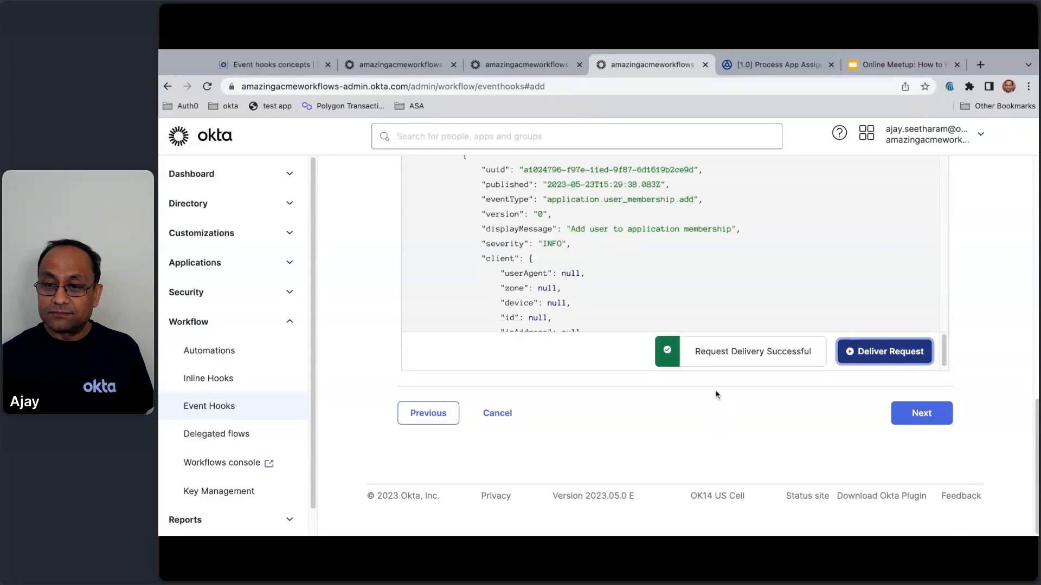
- Switch to the Workflows flow's execution history and examine the API Endpoint card's received body in the detail view
left_click(732, 66)
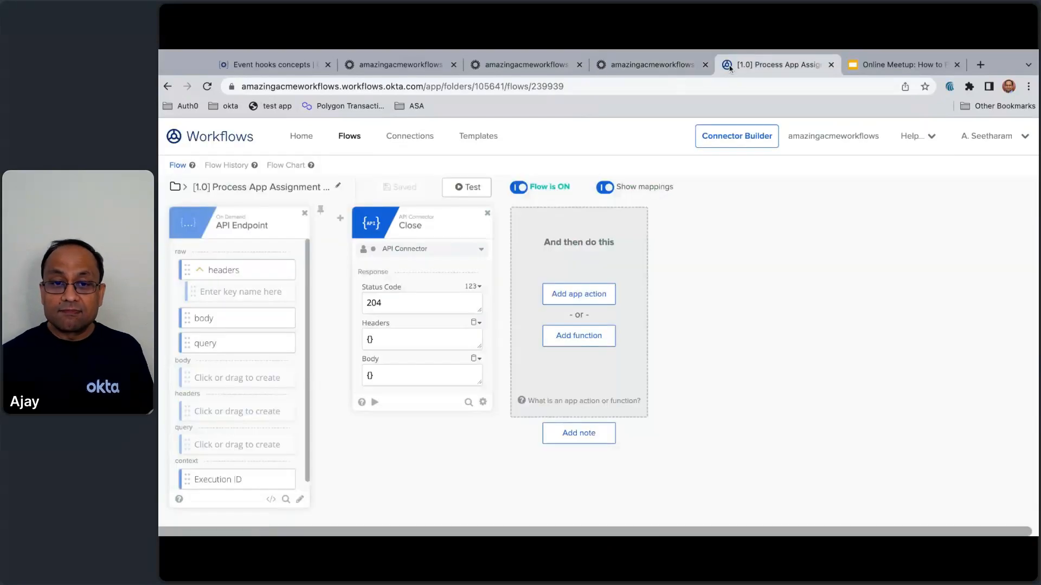
left_click(242, 166)
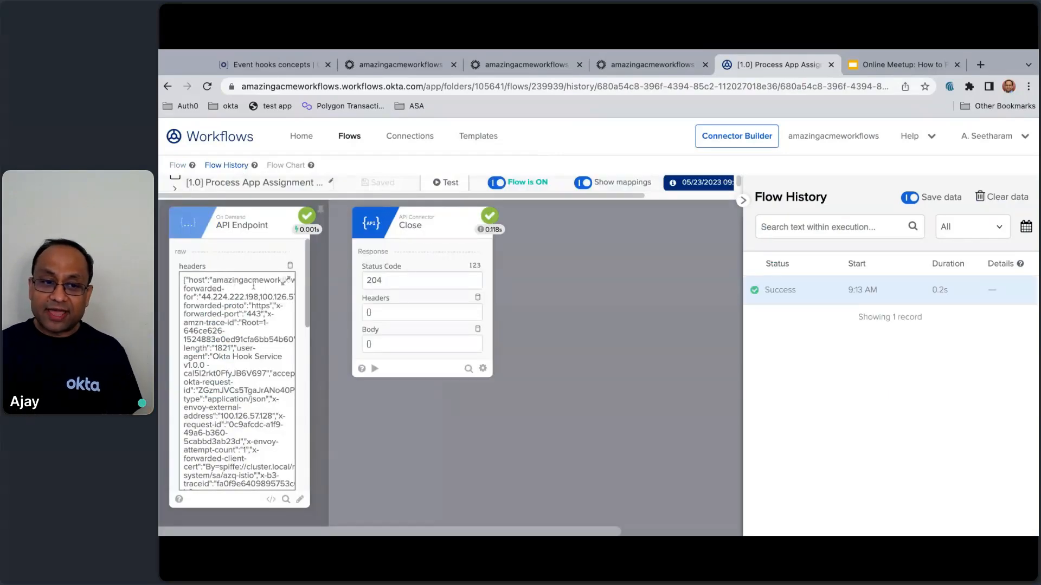
scroll(296, 321, "down", 5)
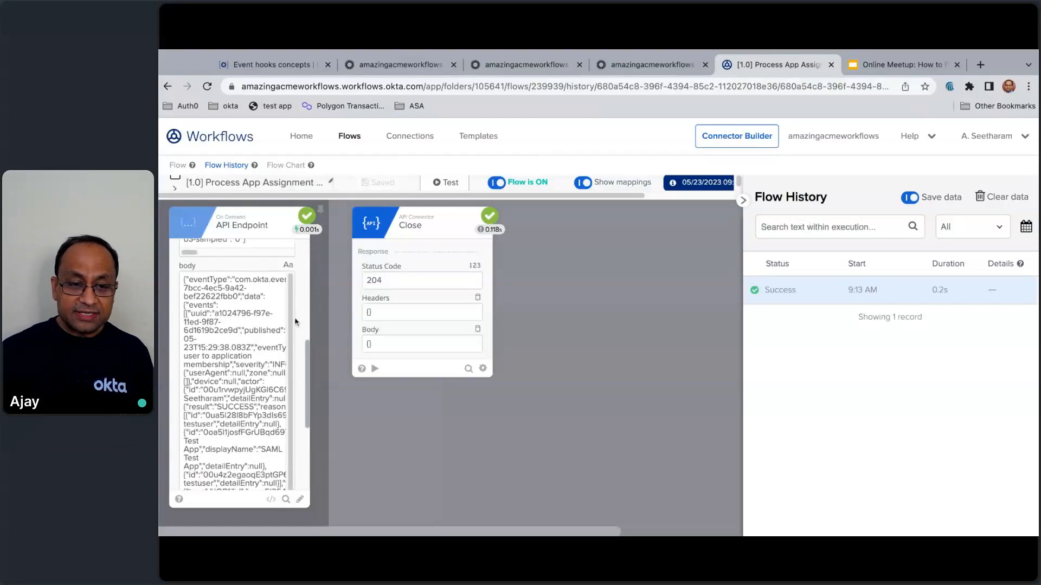
left_click(281, 290)
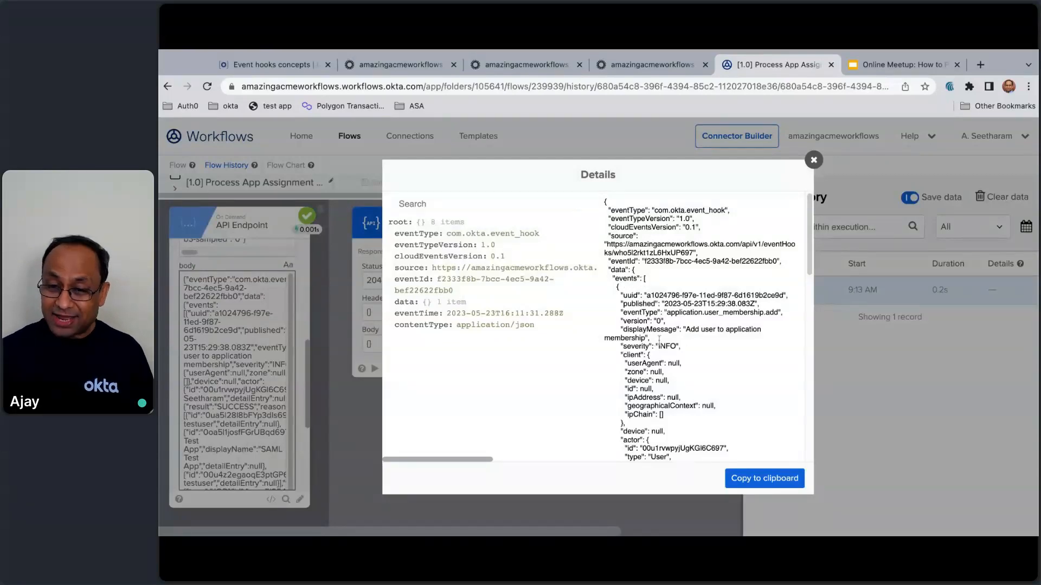
scroll(659, 339, "down", 5)
scroll(660, 294, "up", 3)
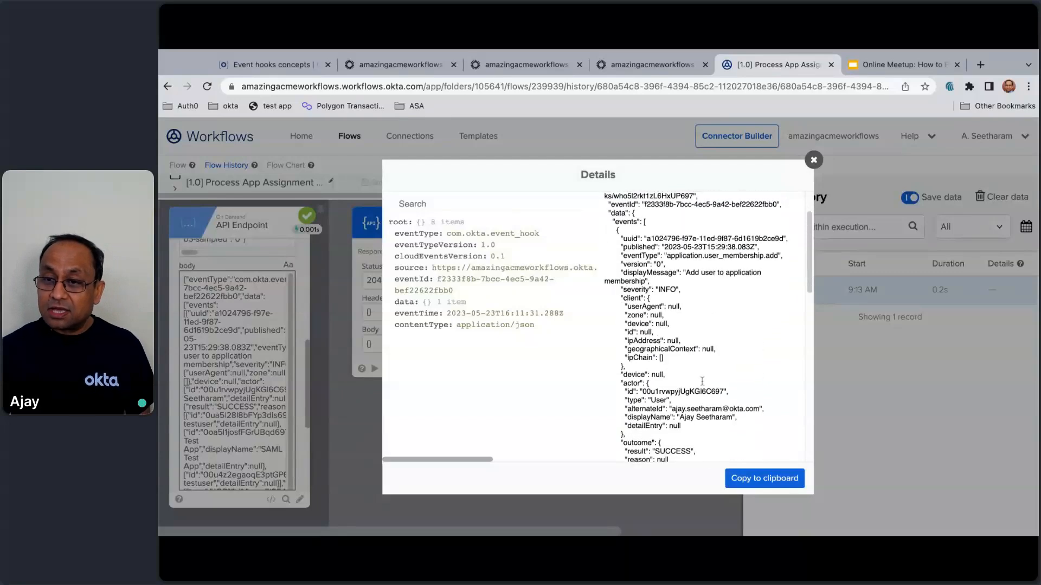
left_click(813, 159)
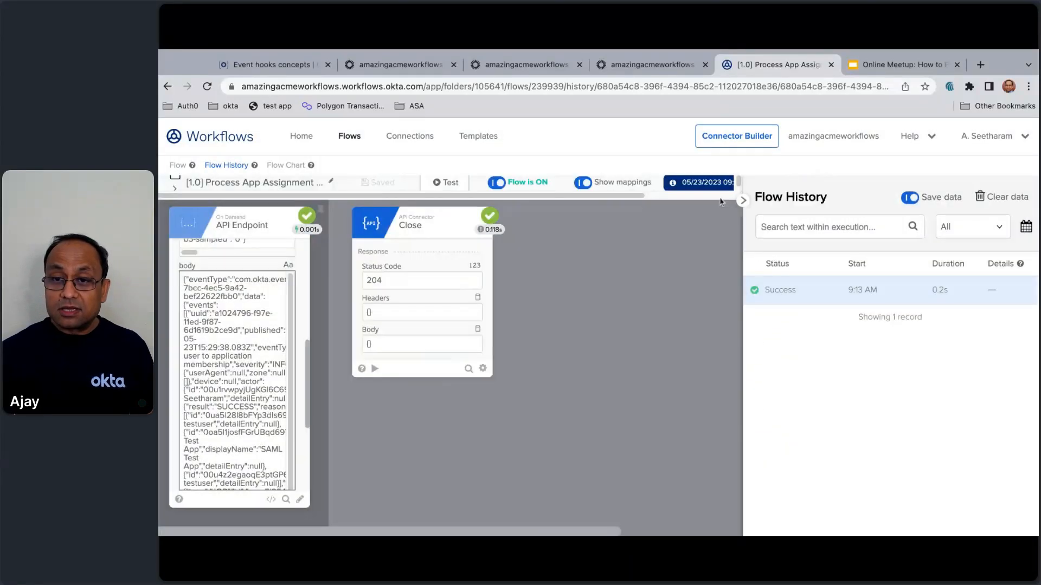
- Return to the flow editor, add a JSON Parse card after Close, and map the API Endpoint's raw body to its string input
left_click(179, 166)
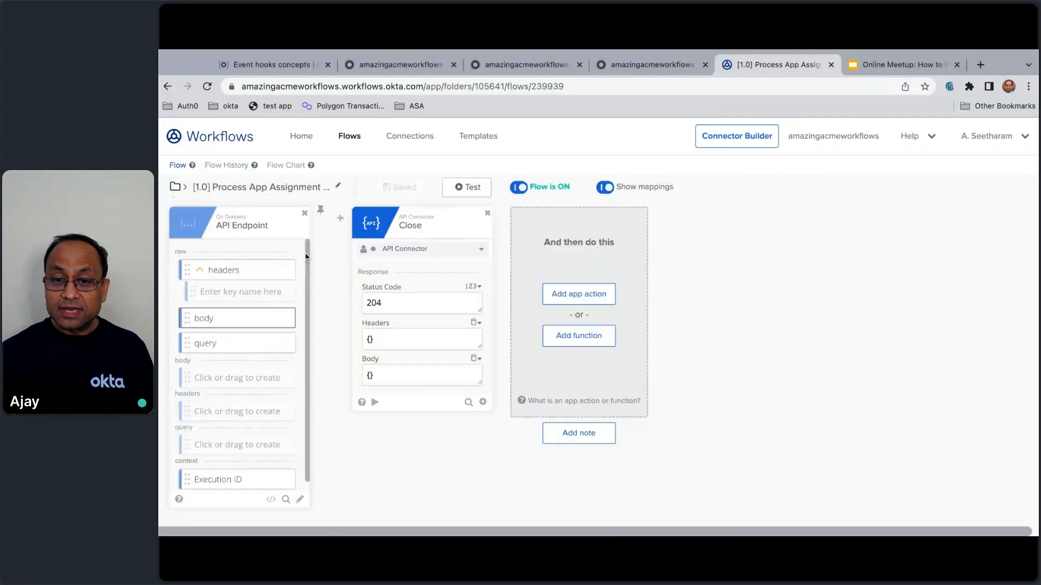
left_click(579, 336)
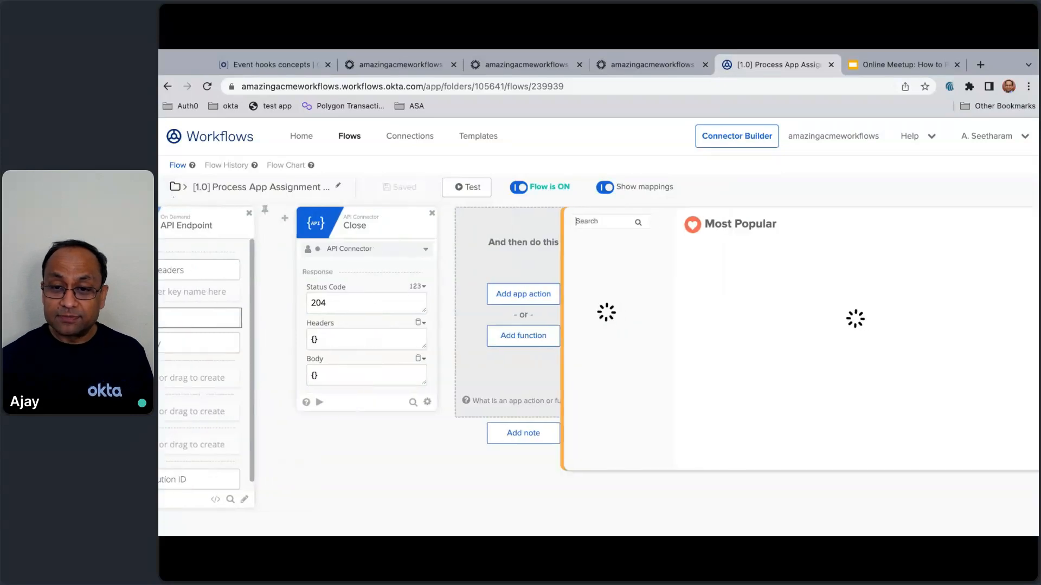
scroll(614, 416, "down", 3)
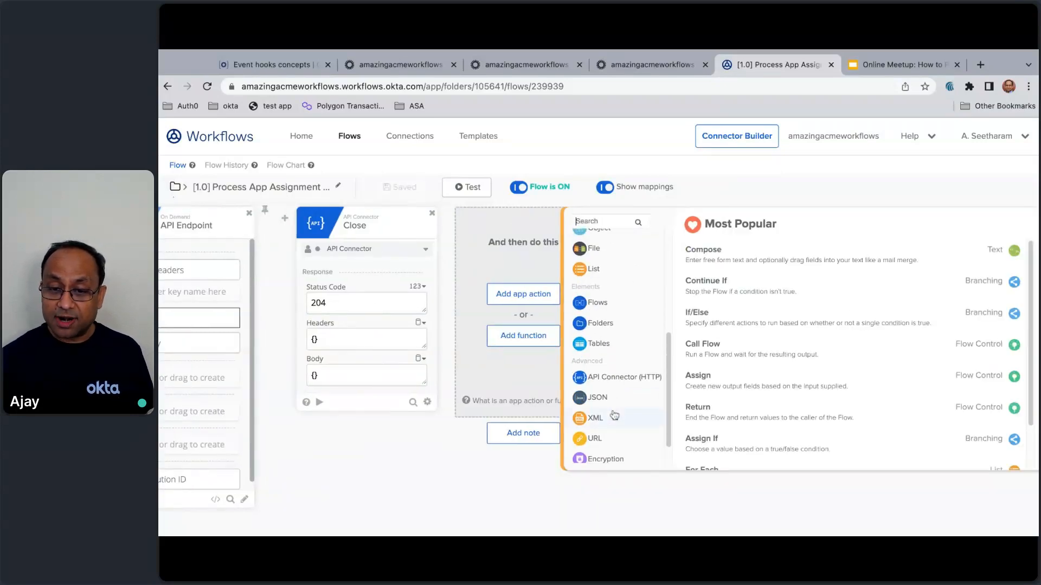
left_click(613, 396)
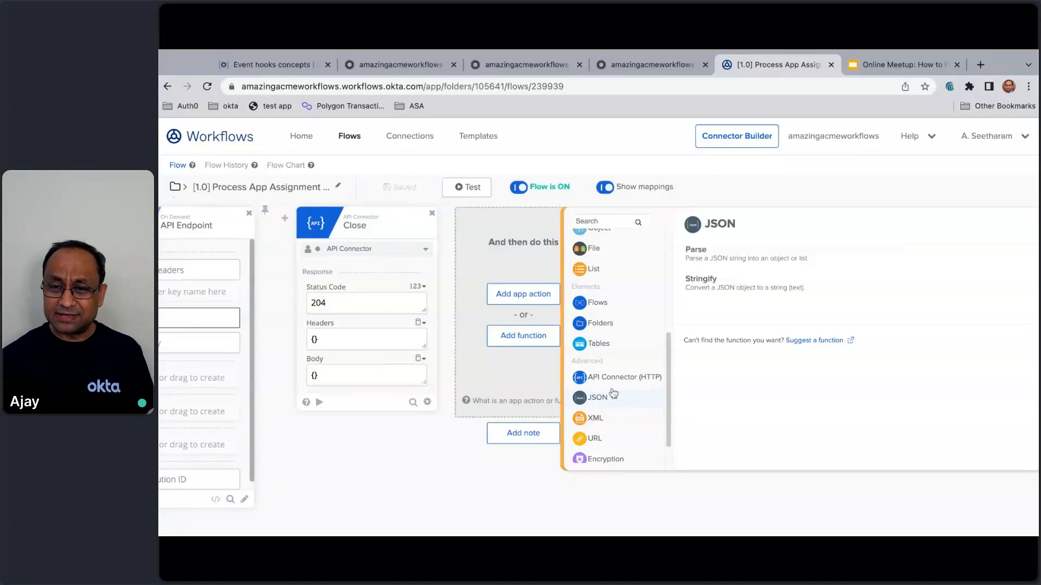
left_click(705, 250)
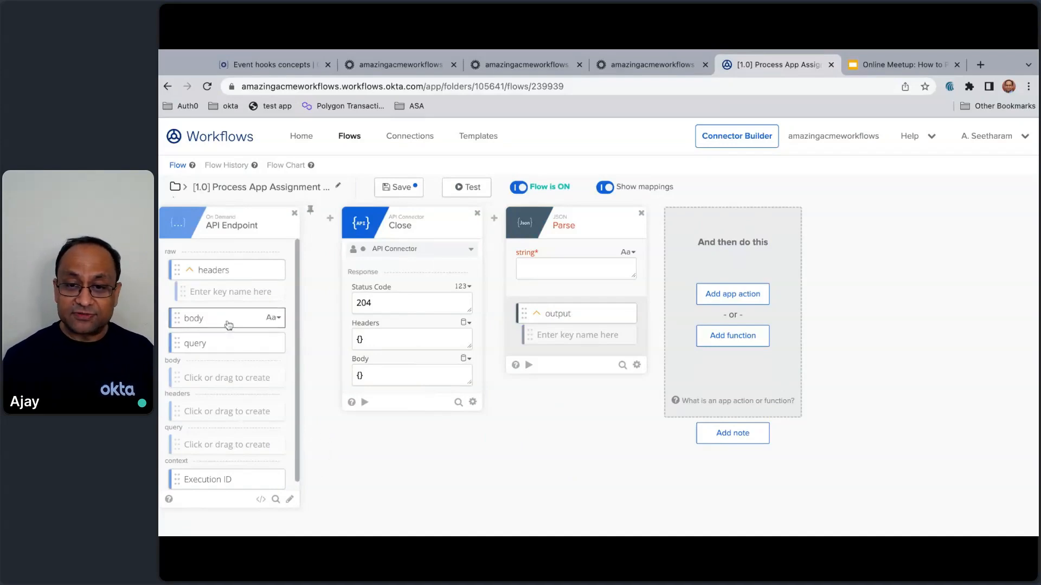
left_click_drag(228, 325, 529, 267)
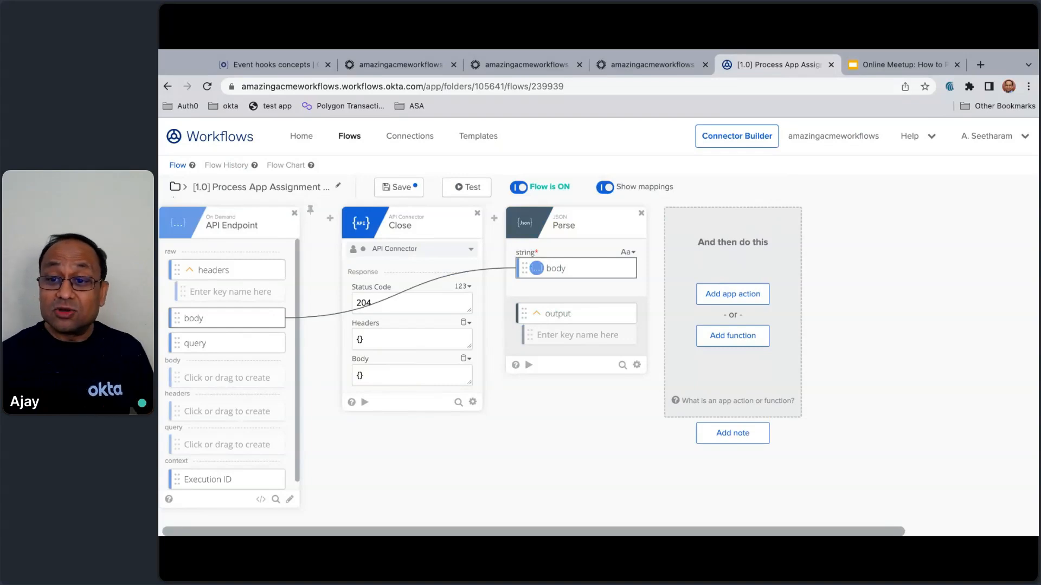
- Add an Object Get card, map the Parse card's output to its object input, and set the path to data.events
left_click(746, 338)
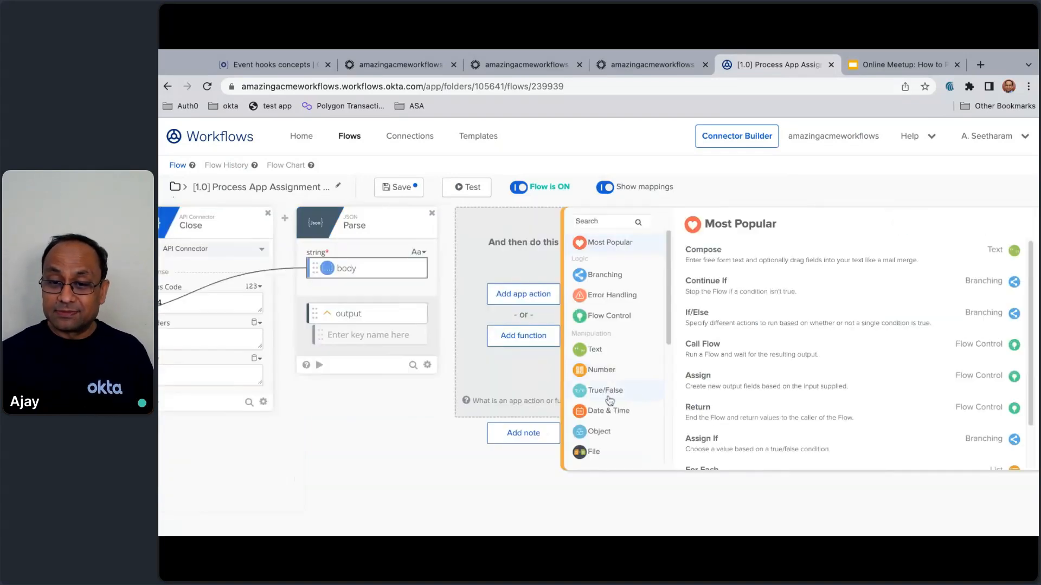
left_click(599, 432)
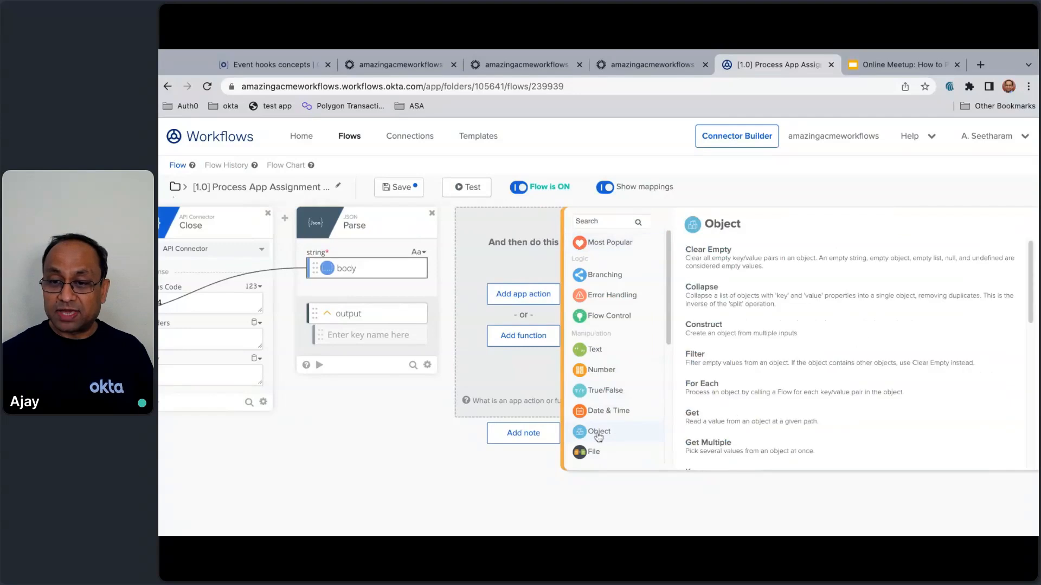
scroll(734, 414, "down", 1)
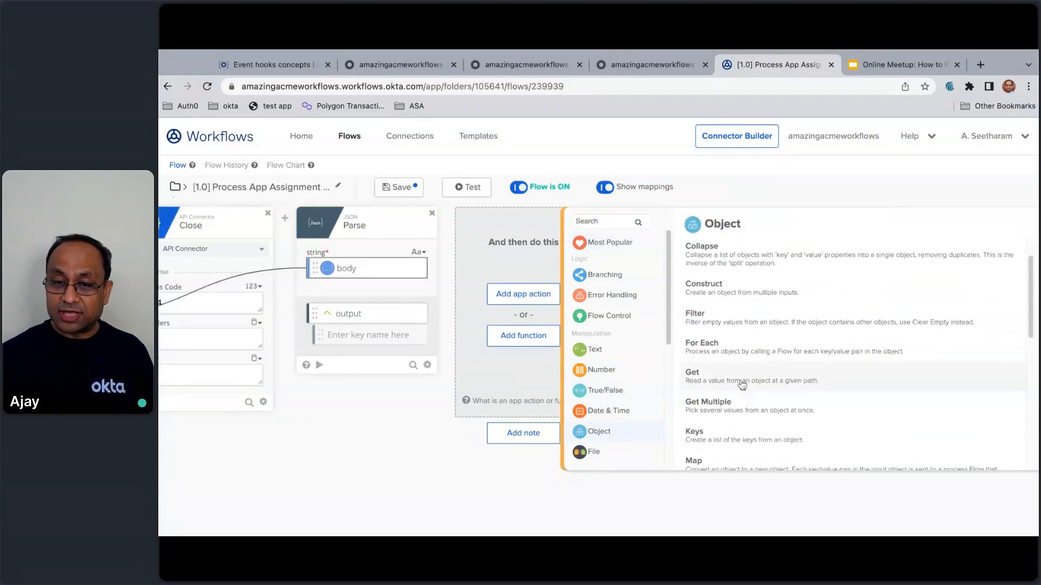
left_click(741, 381)
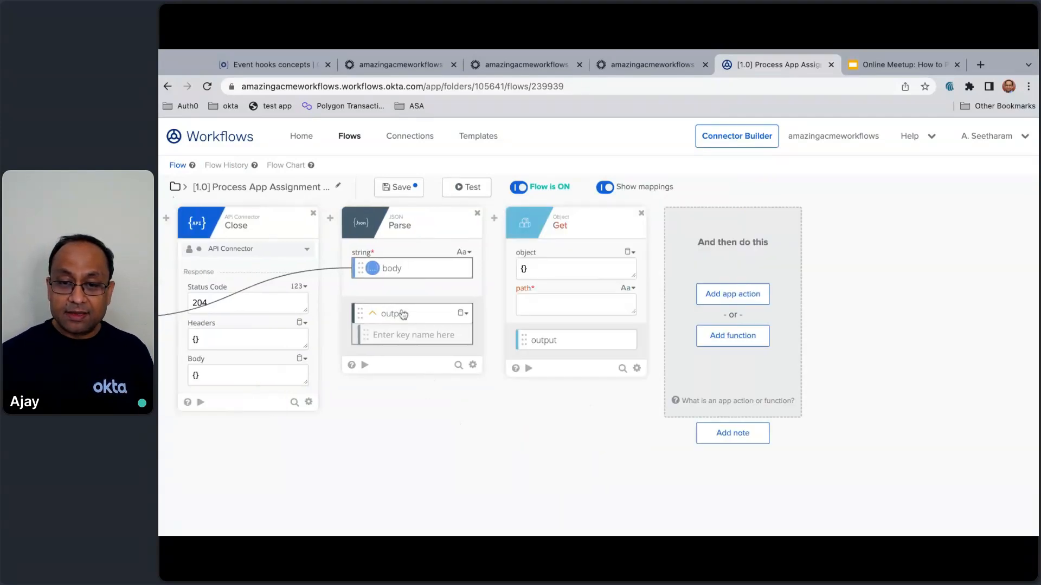
left_click_drag(402, 313, 566, 270)
left_click(566, 307)
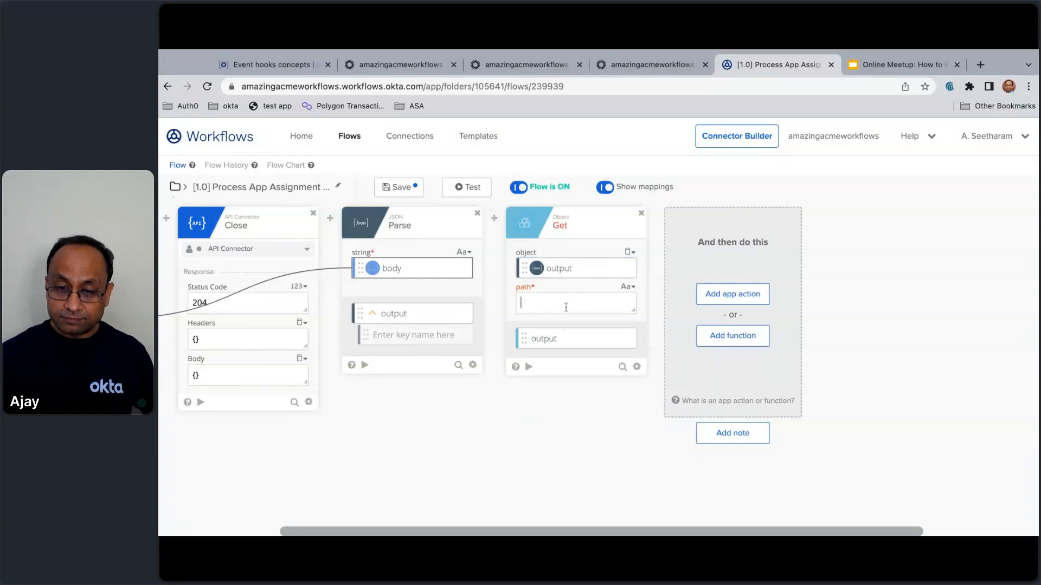
type("data.events")
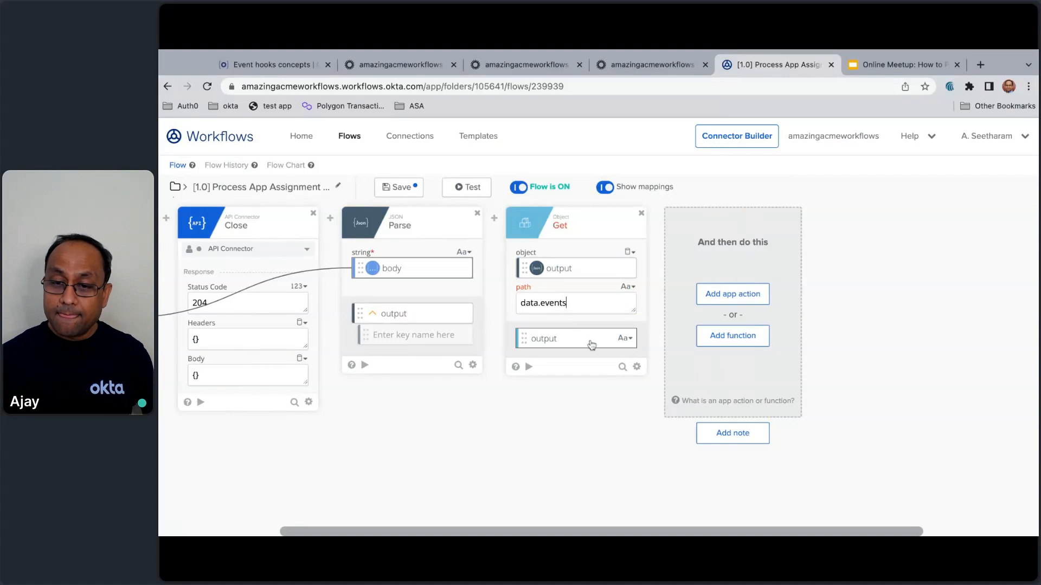
- Set the Get card's output type to a list of objects
left_click(623, 339)
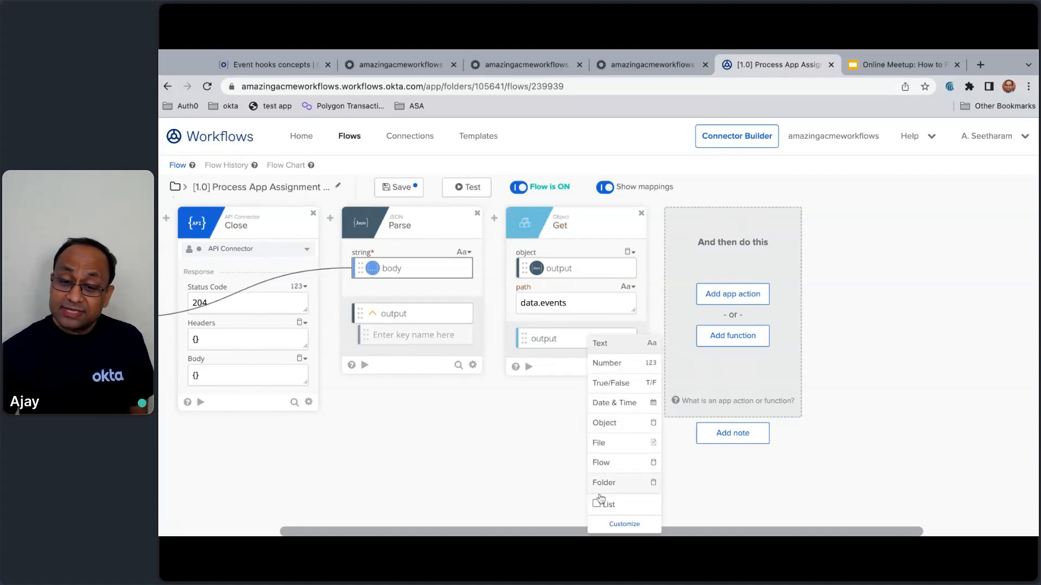
left_click(647, 430)
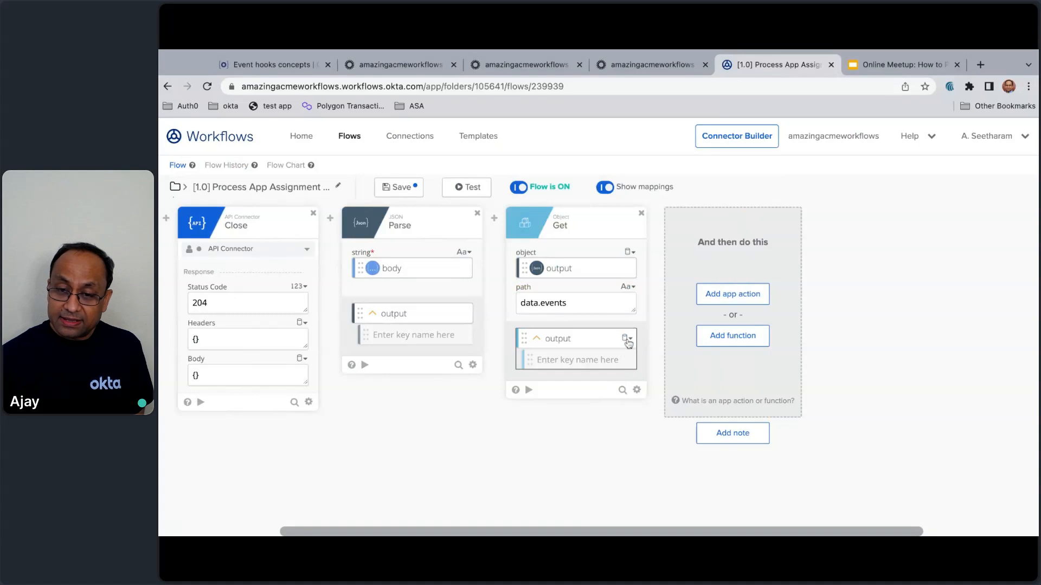
left_click(628, 340)
left_click(606, 504)
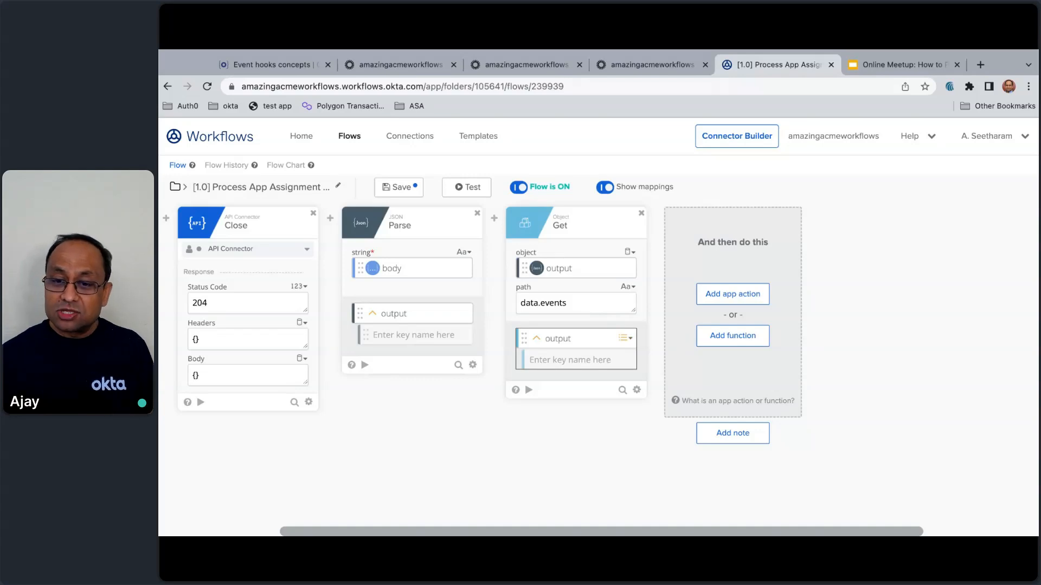
- Add a List For Each - Ignore Errors card after Get and map the Get card's output to its list input
left_click(759, 332)
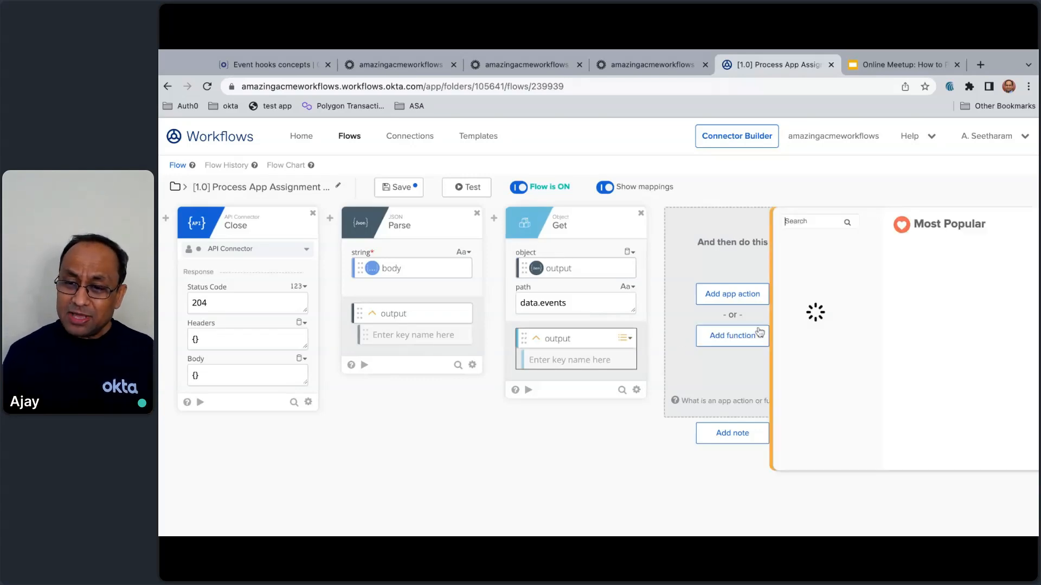
scroll(606, 437, "down", 2)
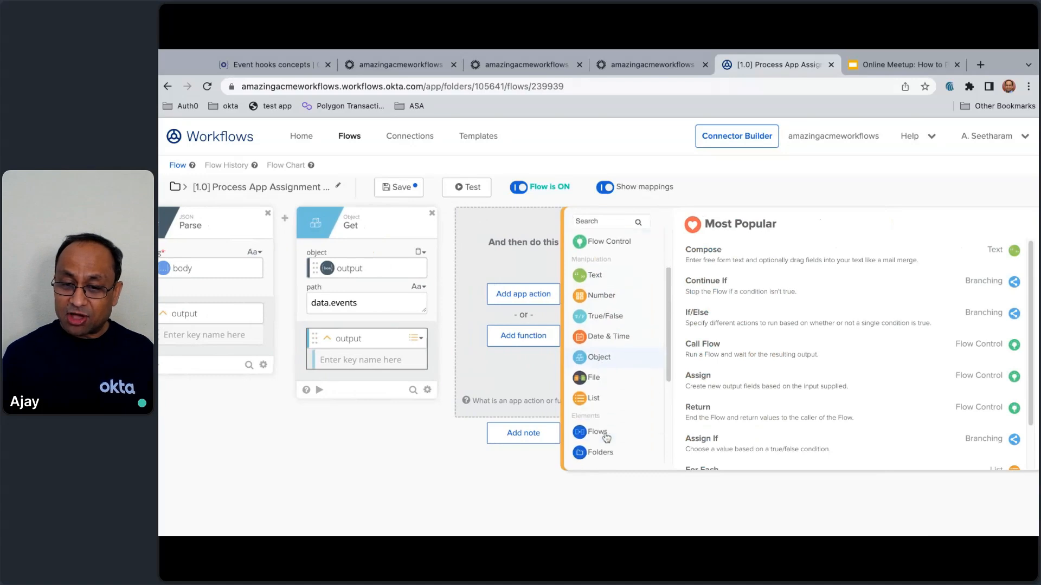
left_click(606, 399)
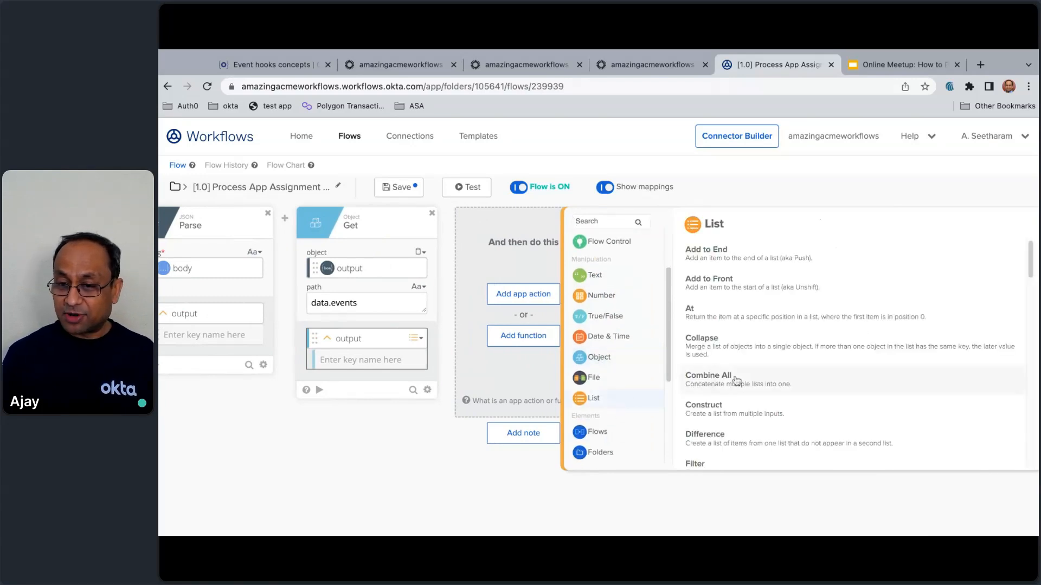
scroll(732, 377, "down", 2)
scroll(736, 380, "down", 2)
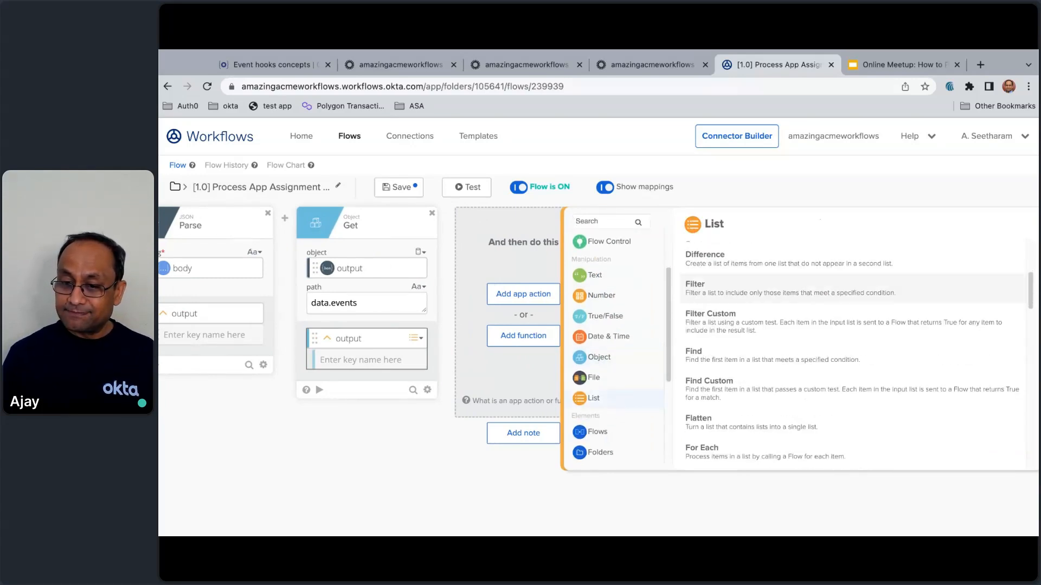
scroll(737, 380, "down", 2)
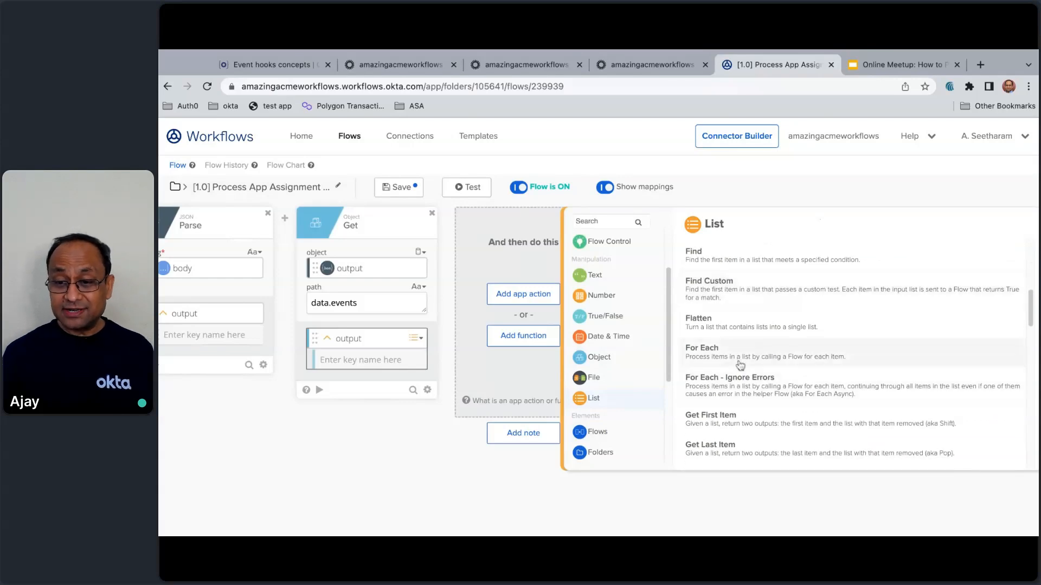
left_click(736, 379)
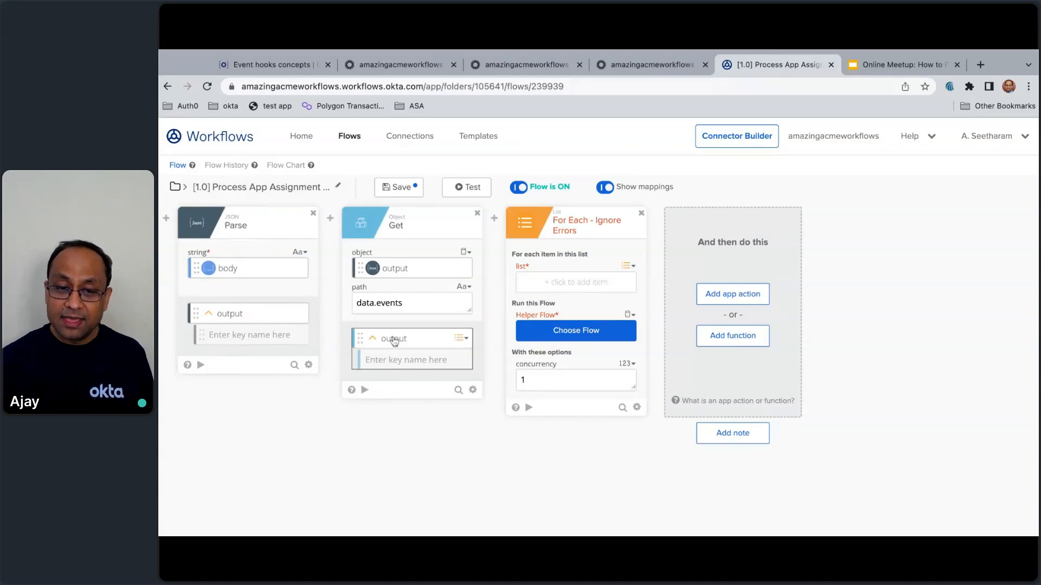
left_click_drag(394, 340, 574, 284)
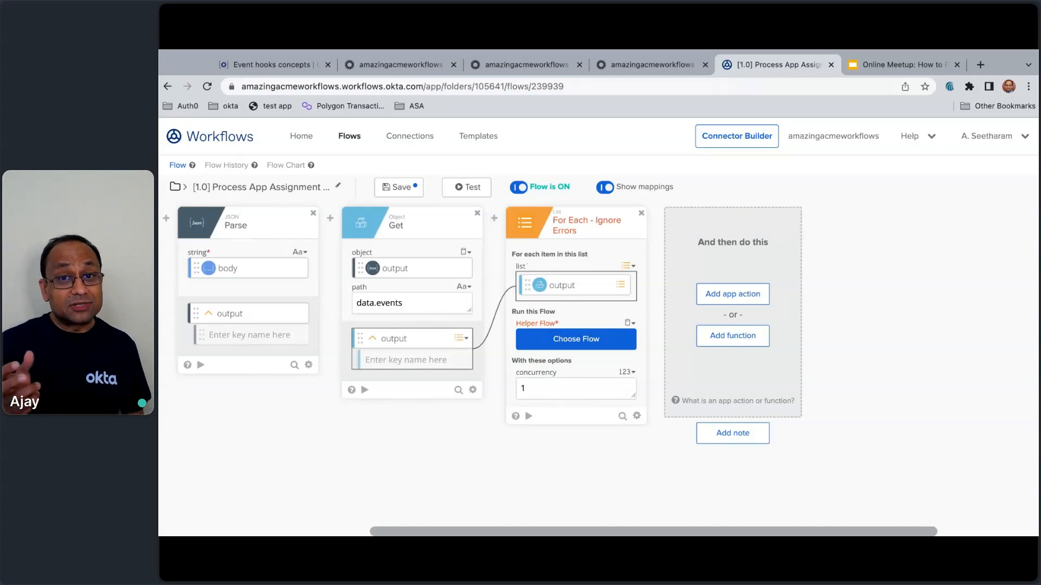
- Create a new flow from the For Each card's helper flow selection and set its event to Helper Flow
left_click(583, 346)
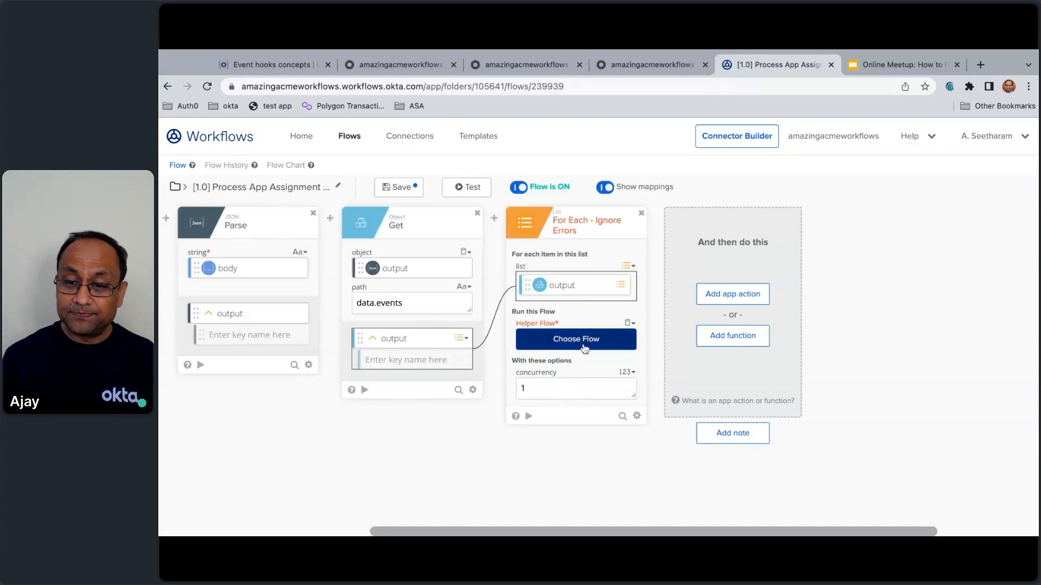
left_click(584, 349)
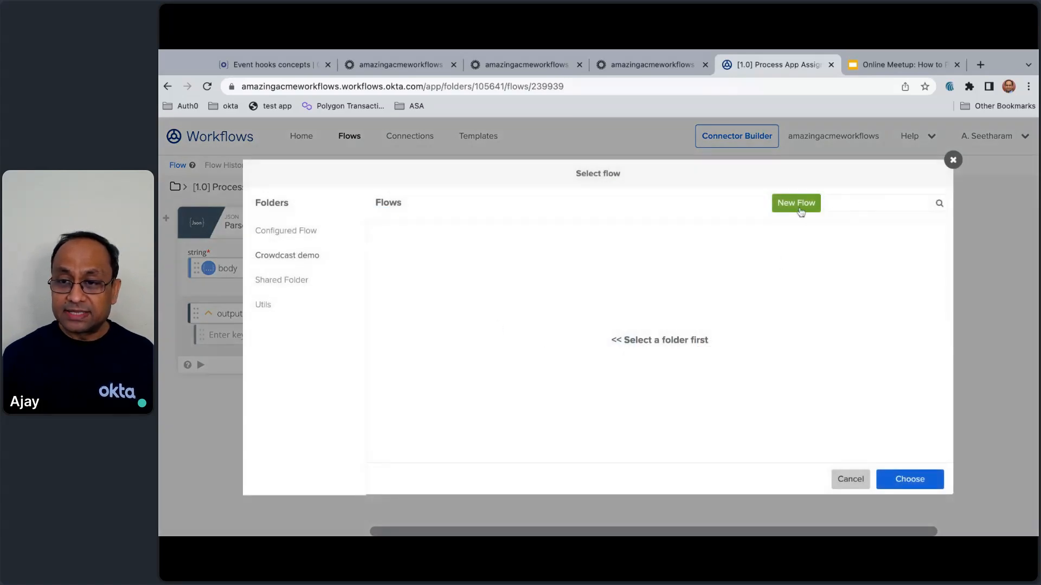
left_click(801, 211)
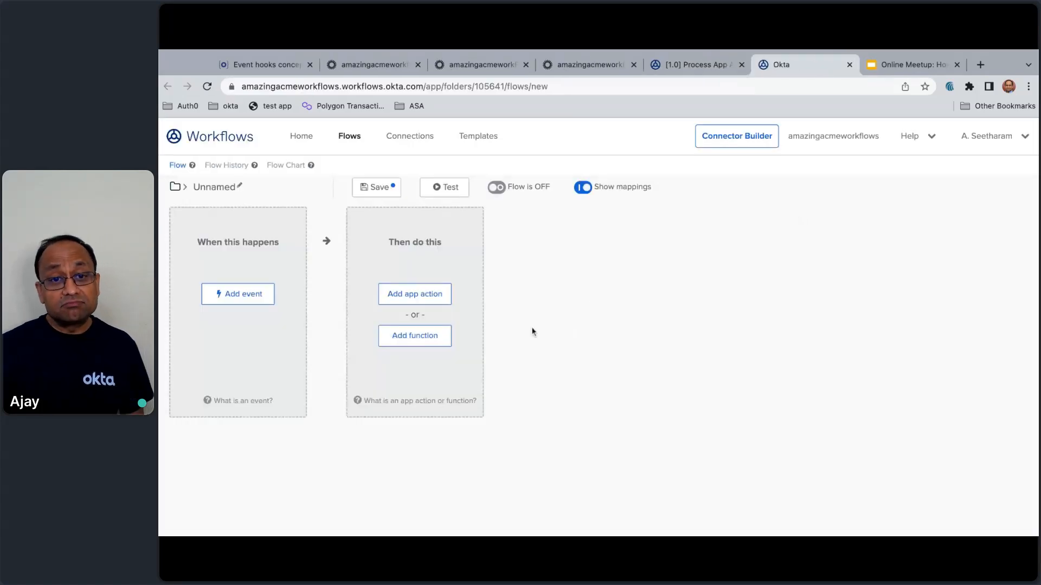
left_click(261, 297)
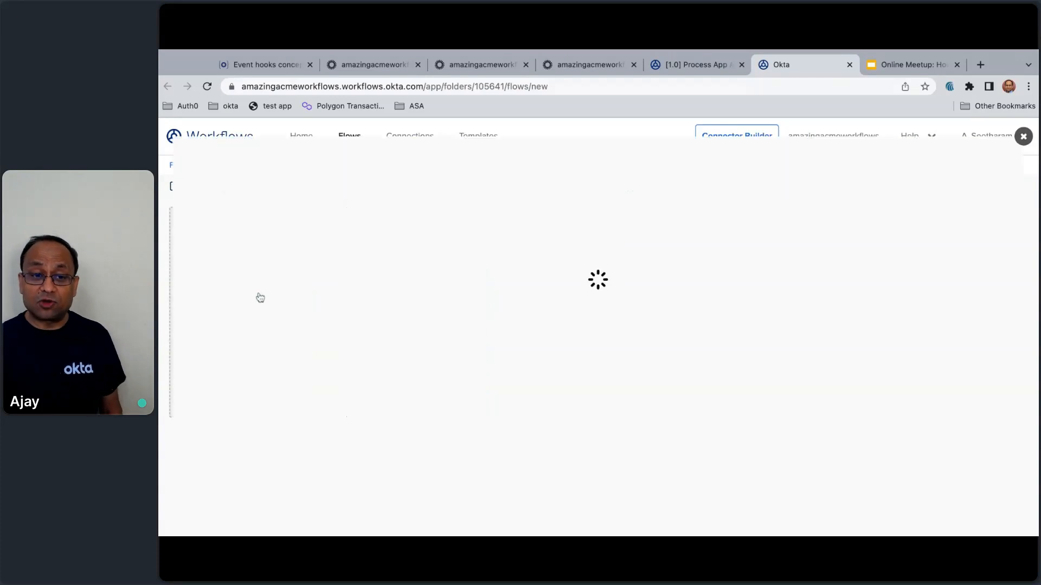
left_click(431, 336)
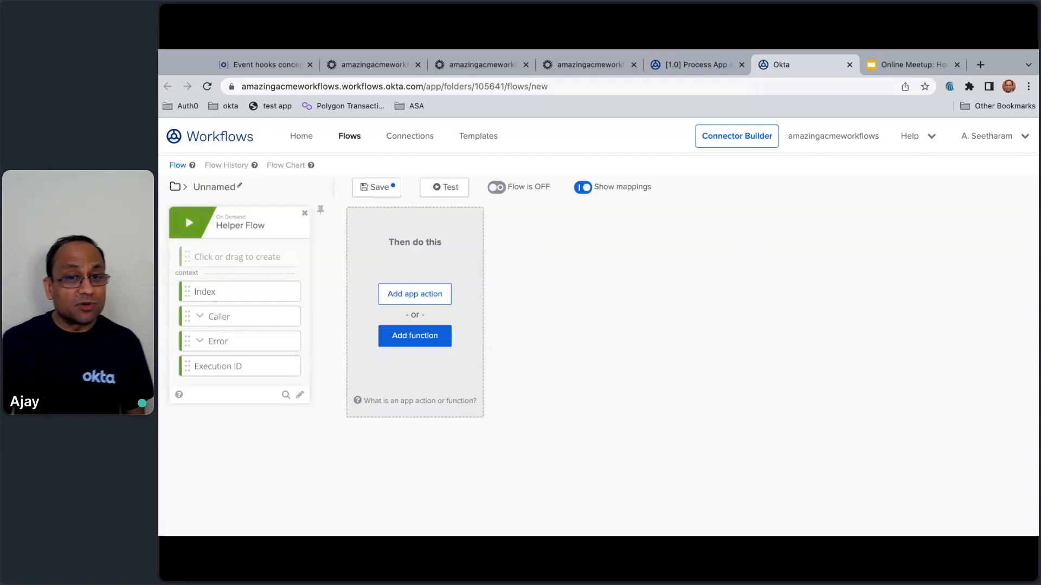
- Add an input named myEvent to the Helper Flow card and set its type to Object
left_click(245, 263)
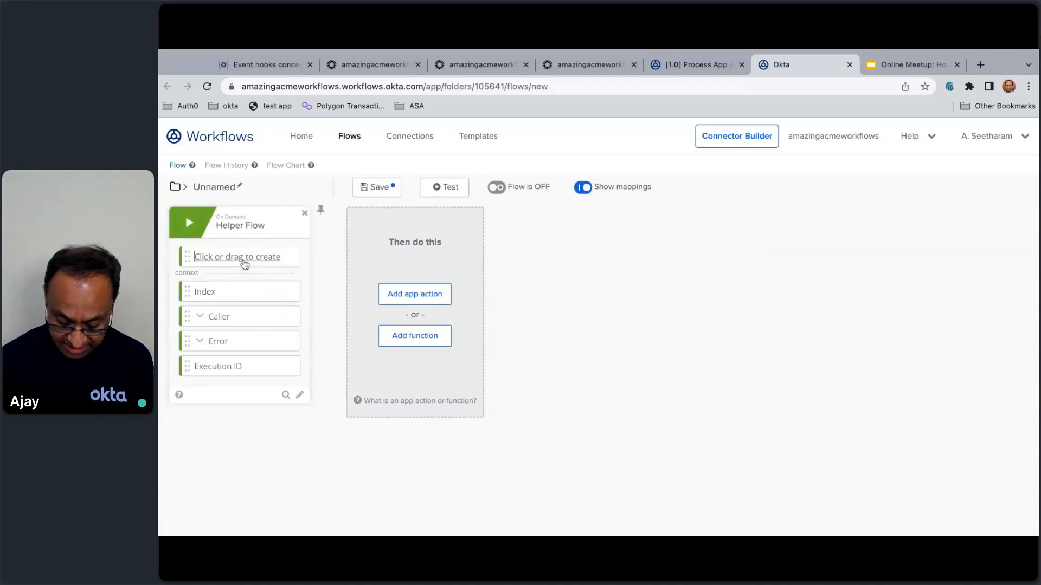
type("m")
key("BackSpace")
type("my")
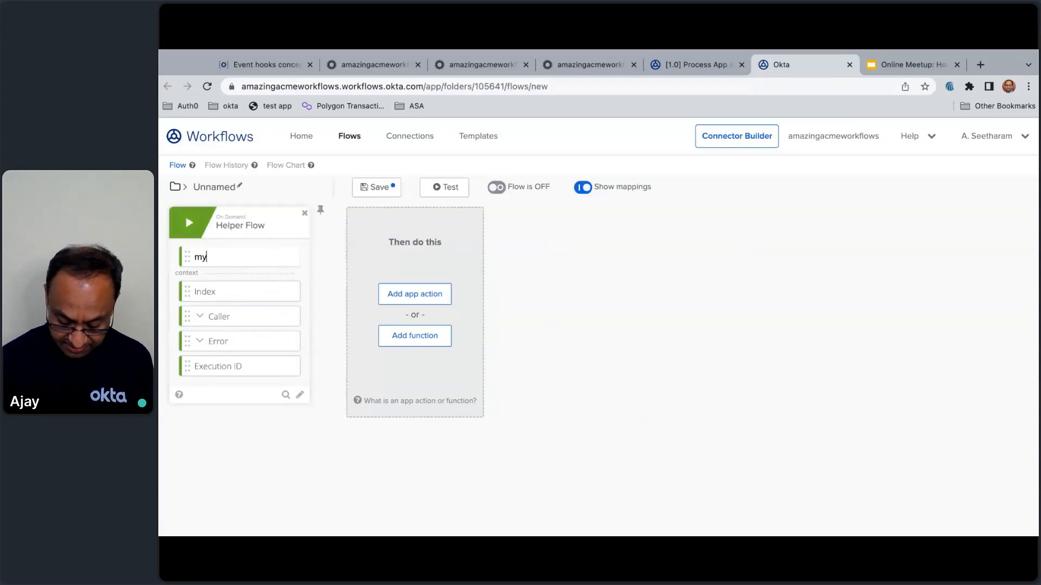
type("Event")
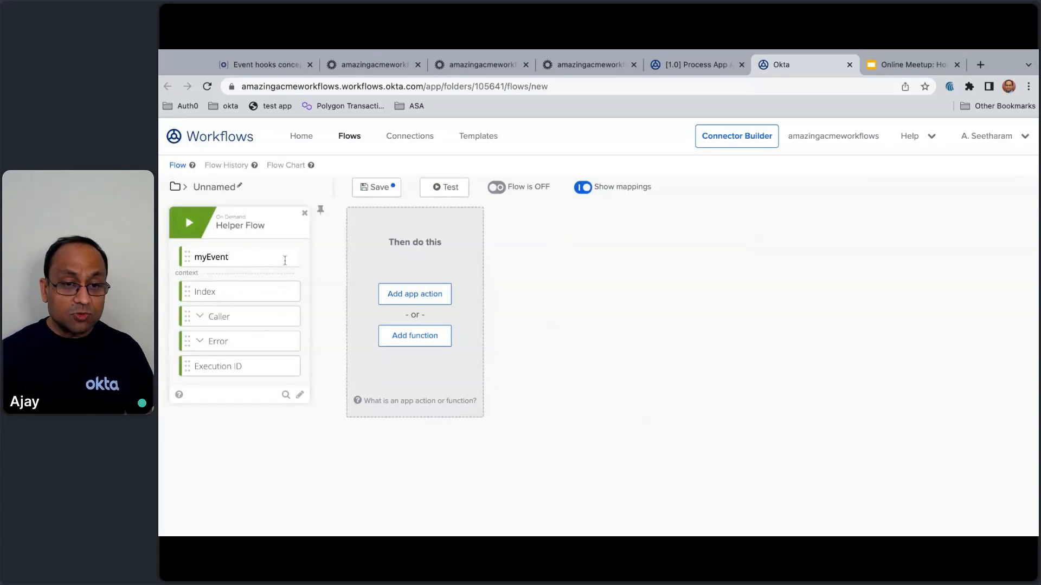
left_click(337, 293)
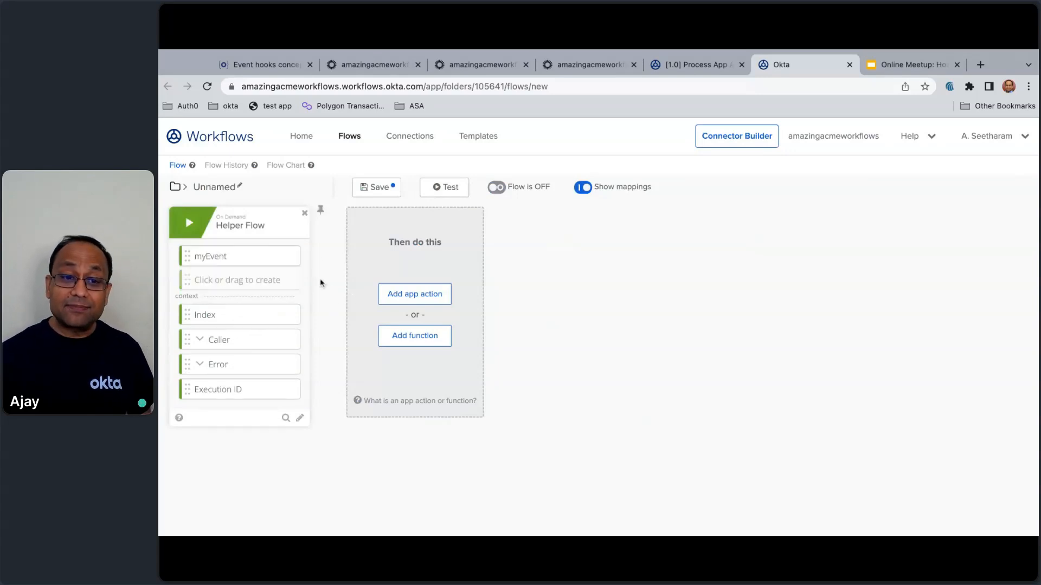
left_click(287, 255)
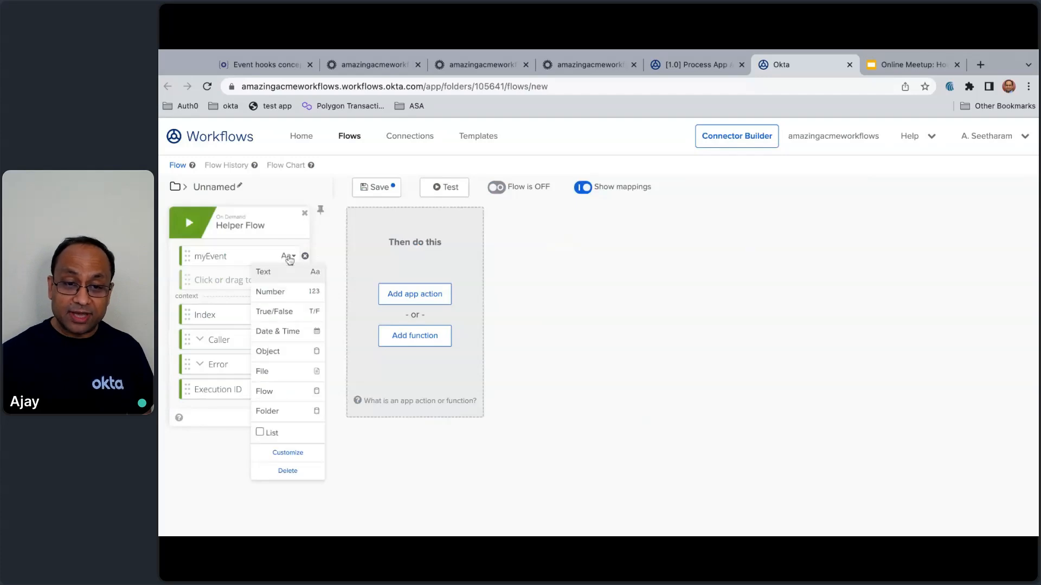
left_click(274, 351)
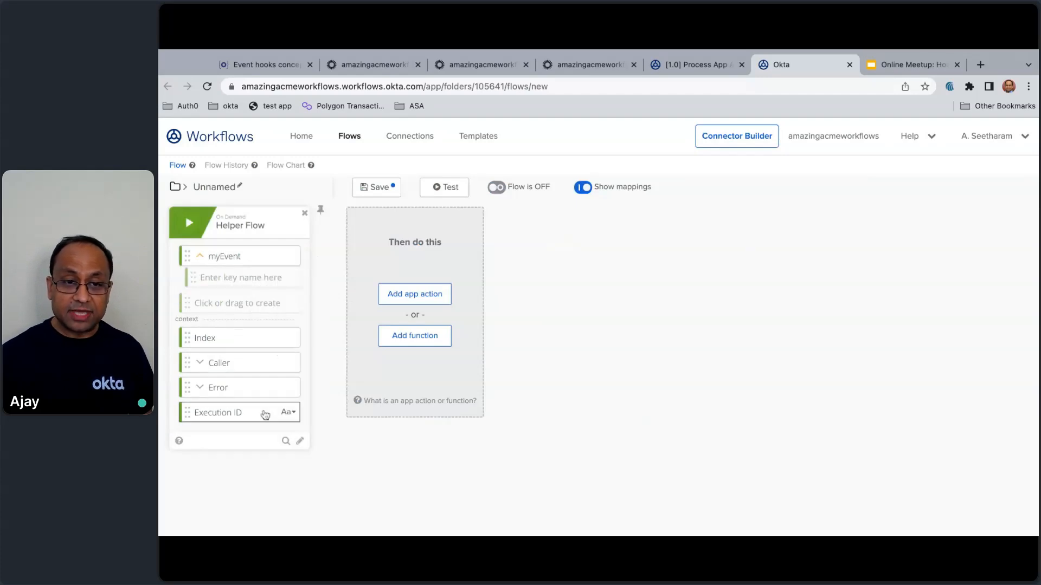
- Save the helper flow as "[1.1] Process each event" with saving of all passing data enabled, and turn the flow on
left_click(378, 189)
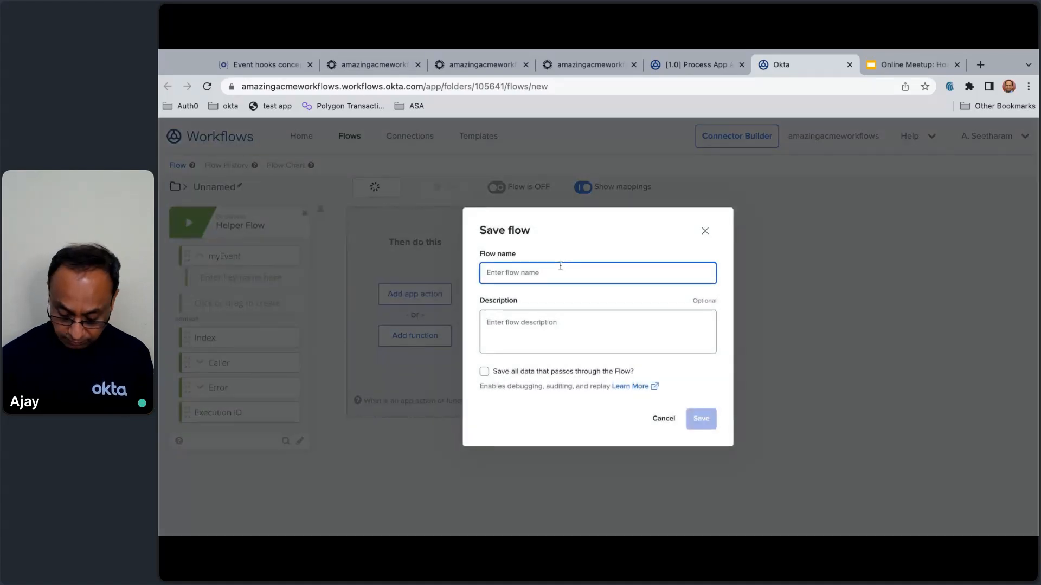
type("[1.")
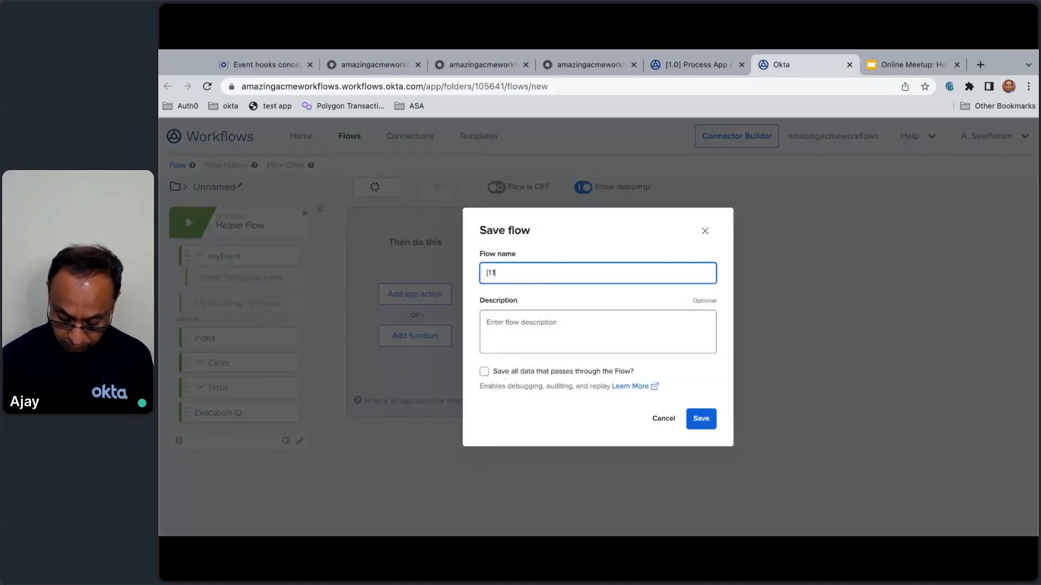
type("1] Process")
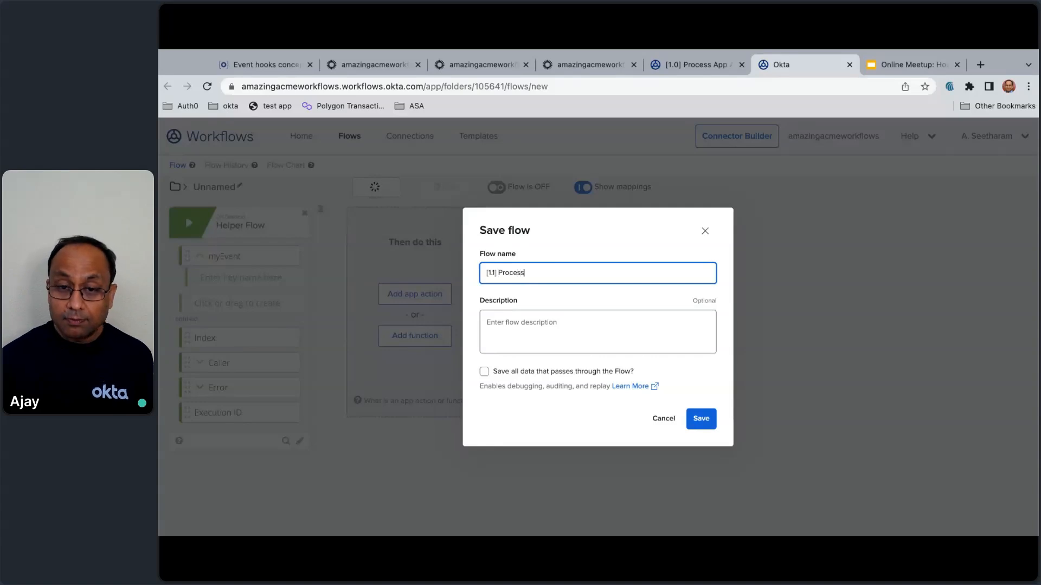
type(" each event")
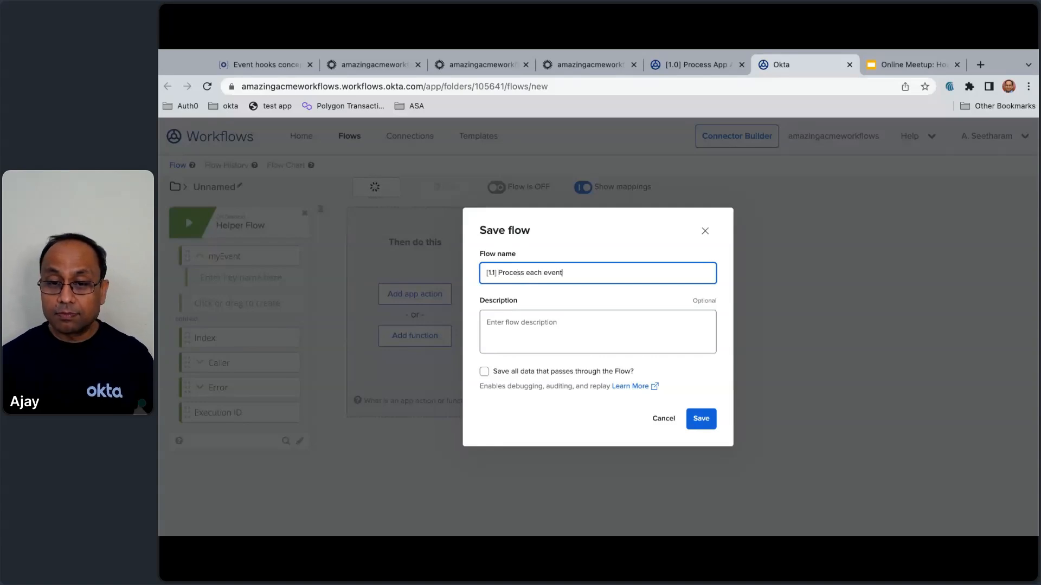
left_click(569, 375)
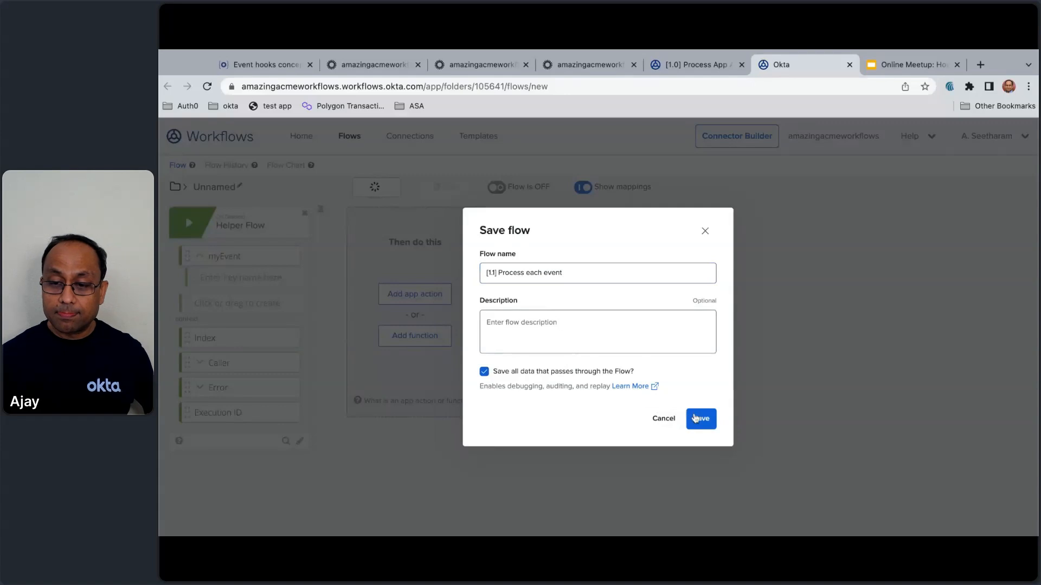
left_click(696, 418)
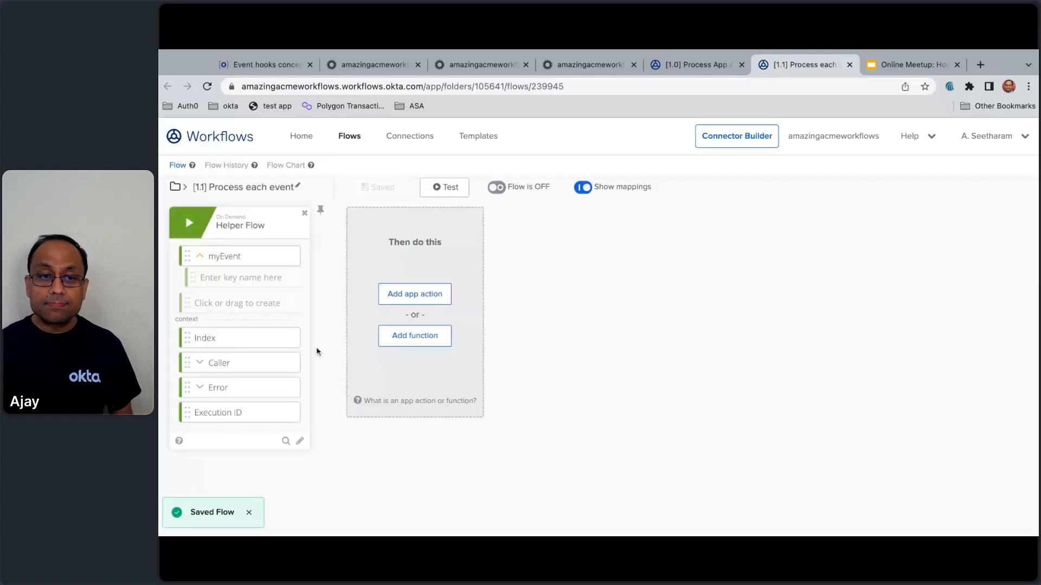
left_click(496, 187)
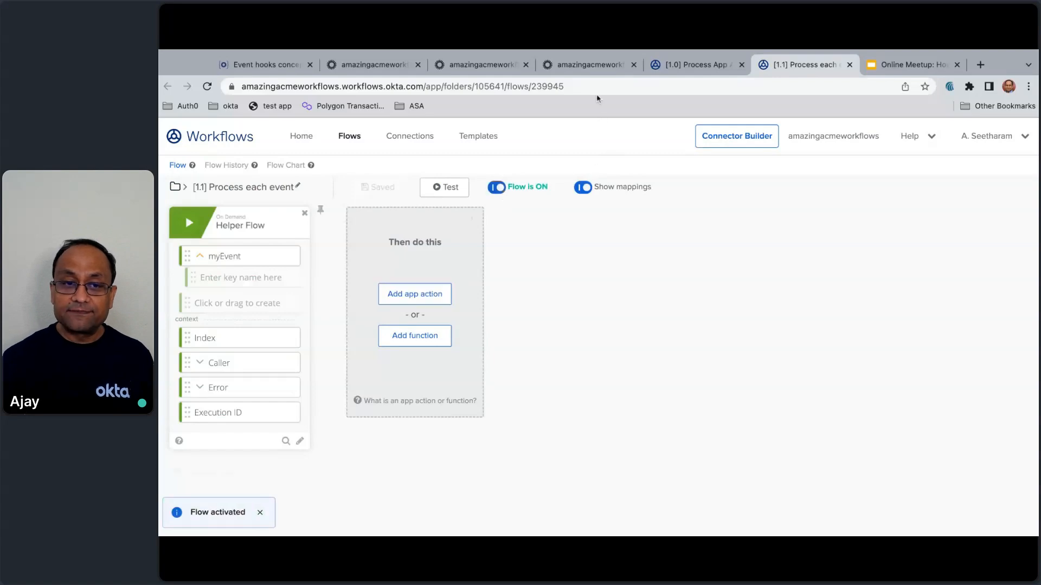
- Return to the [1.0] flow, assign "[1.1] Process each event" from the Crowdcast demo folder as the For Each helper flow, and save
left_click(677, 67)
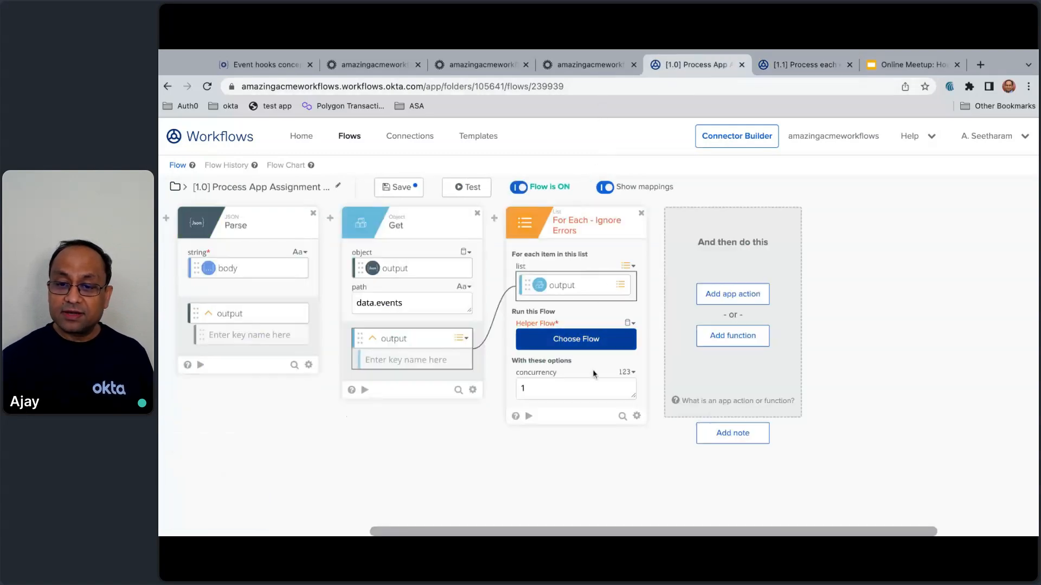
left_click(588, 347)
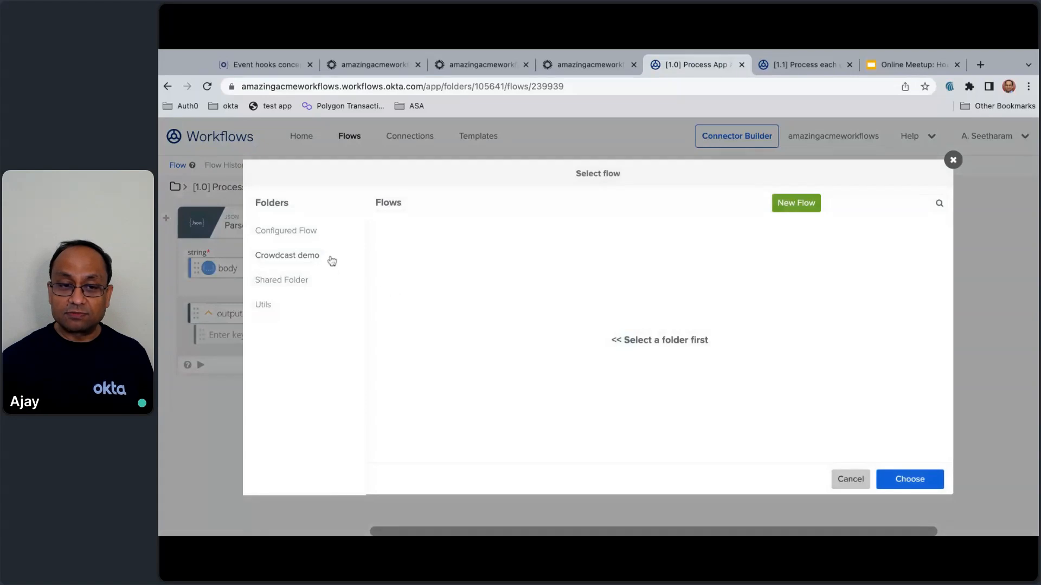
left_click(315, 260)
left_click(425, 253)
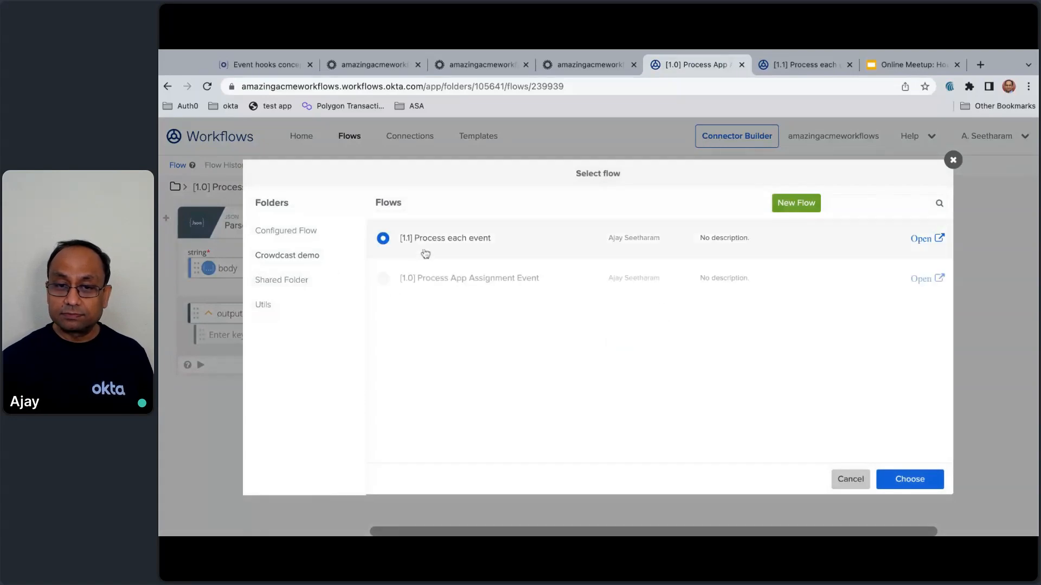
left_click(908, 480)
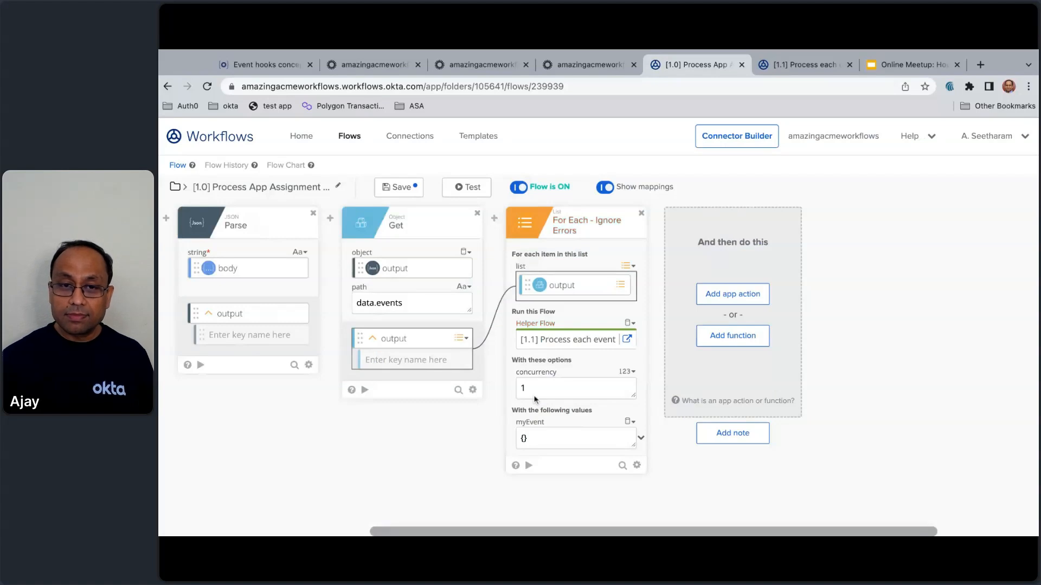
left_click(399, 191)
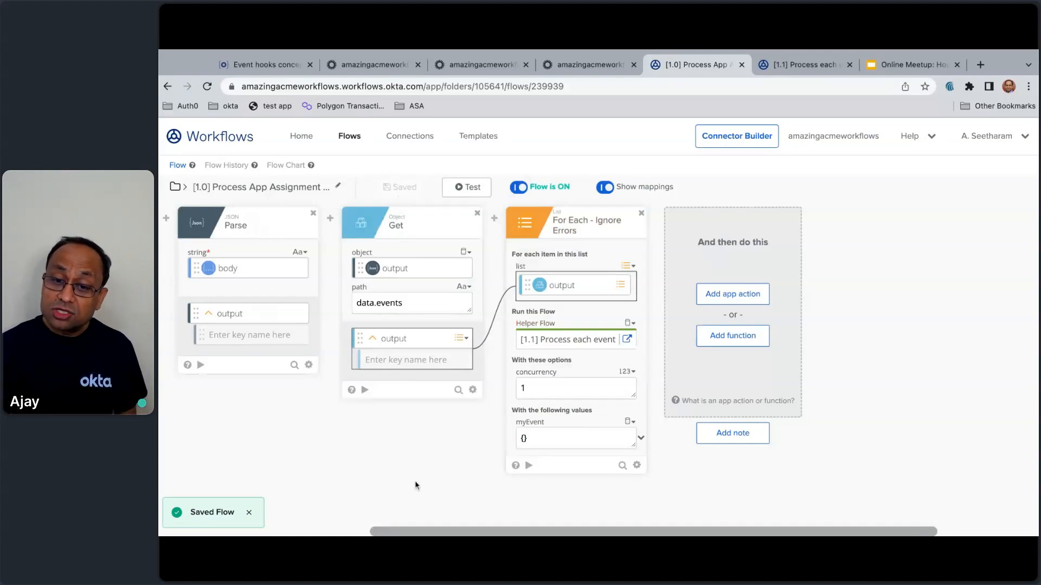
- Review the [1.0] flow's cards and its flow chart, and return to the flow editor
left_click_drag(470, 534, 315, 534)
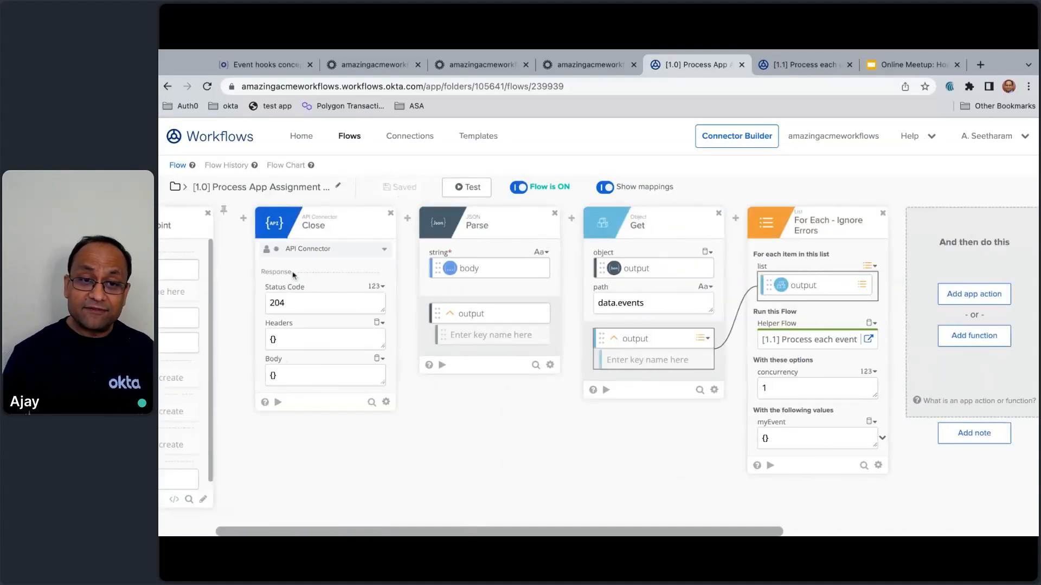
left_click(286, 165)
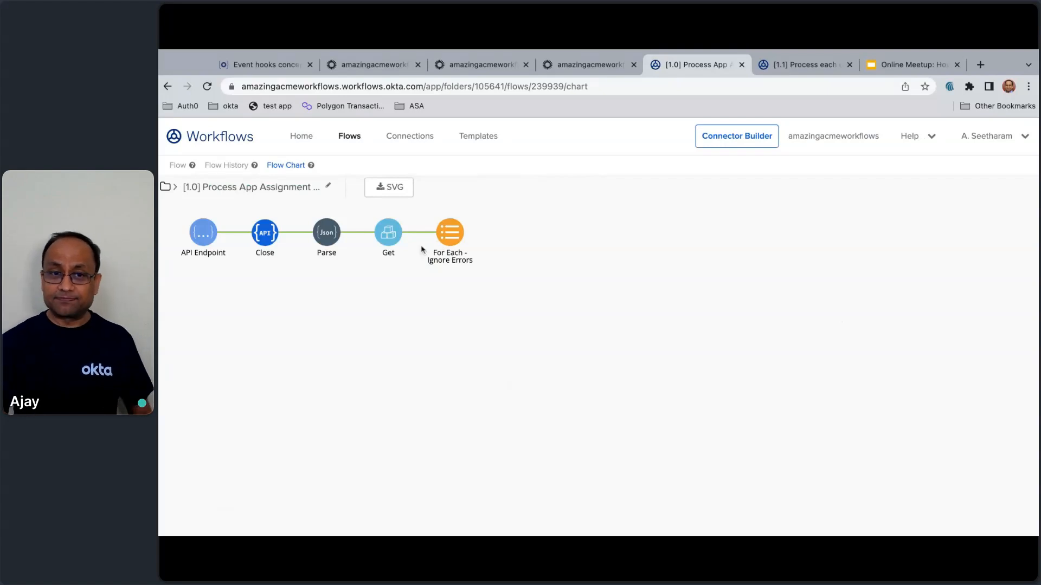
left_click(177, 165)
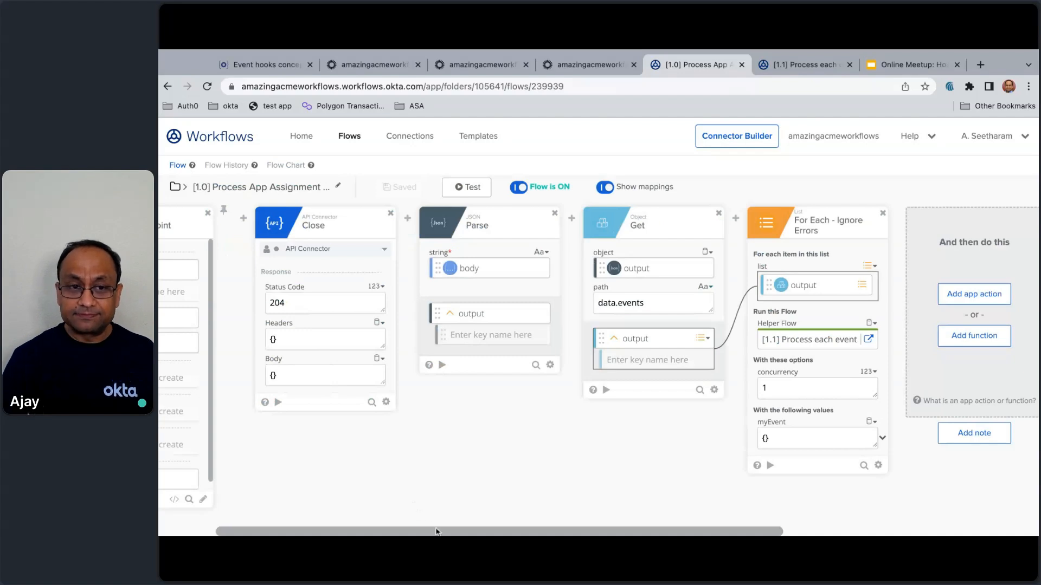
scroll(437, 531, "left", 2)
- Return to the event hook setup, continue past the preview, and verify endpoint ownership to activate the App assignment demo hook
left_click(555, 65)
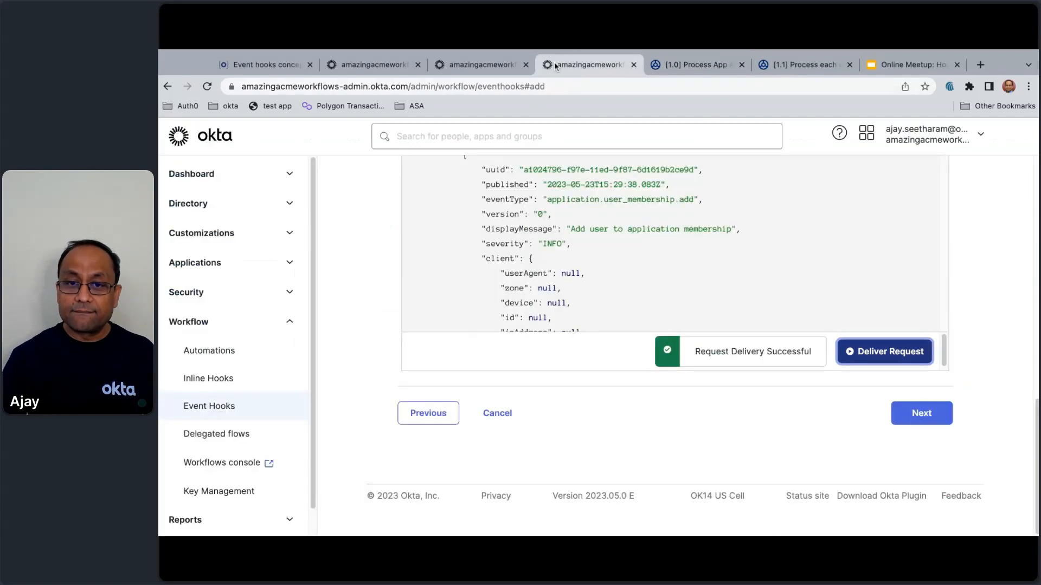
scroll(488, 244, "up", 2)
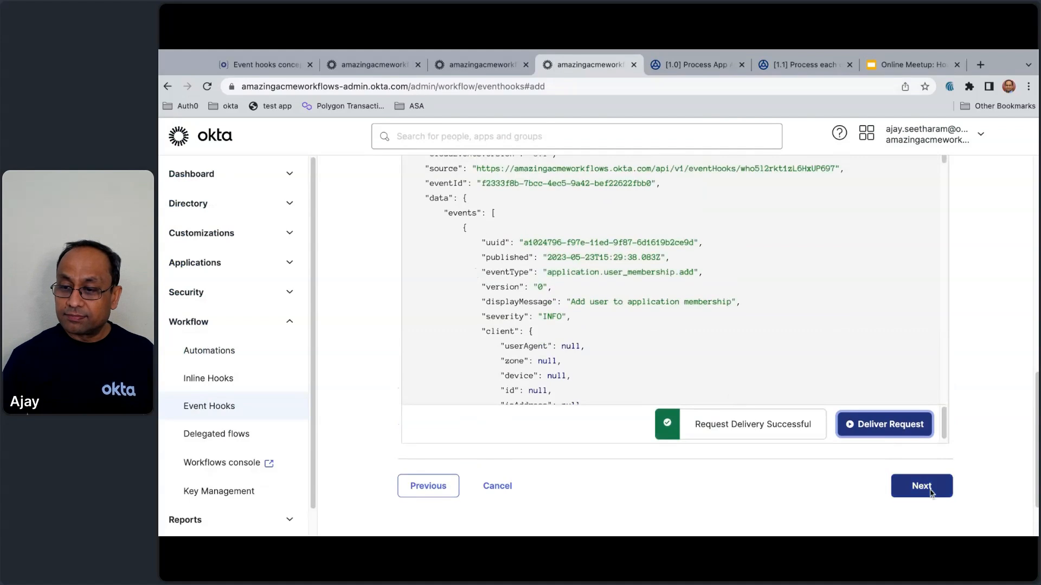
left_click(930, 492)
scroll(687, 397, "up", 4)
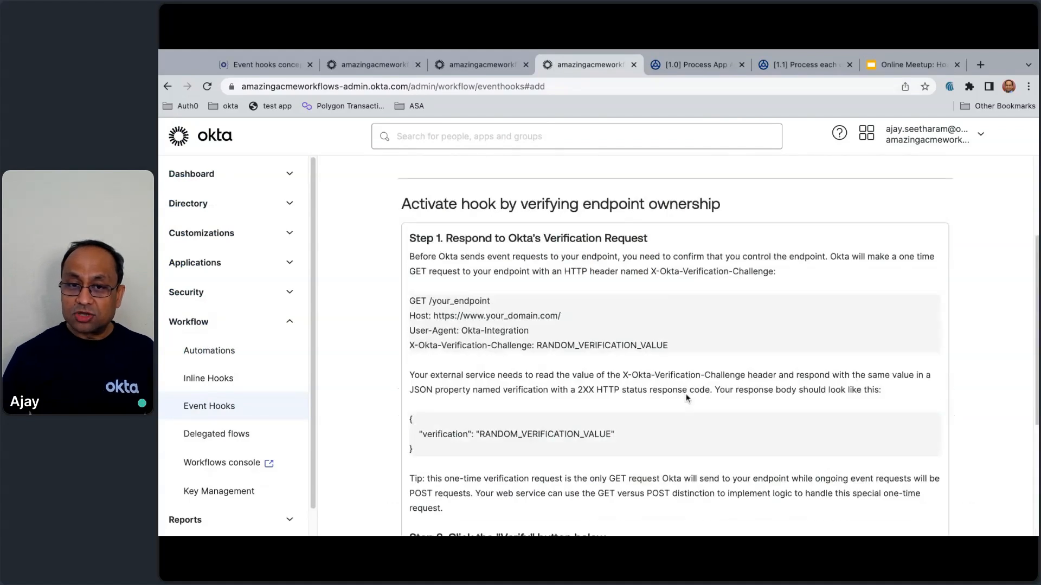
scroll(686, 398, "down", 2)
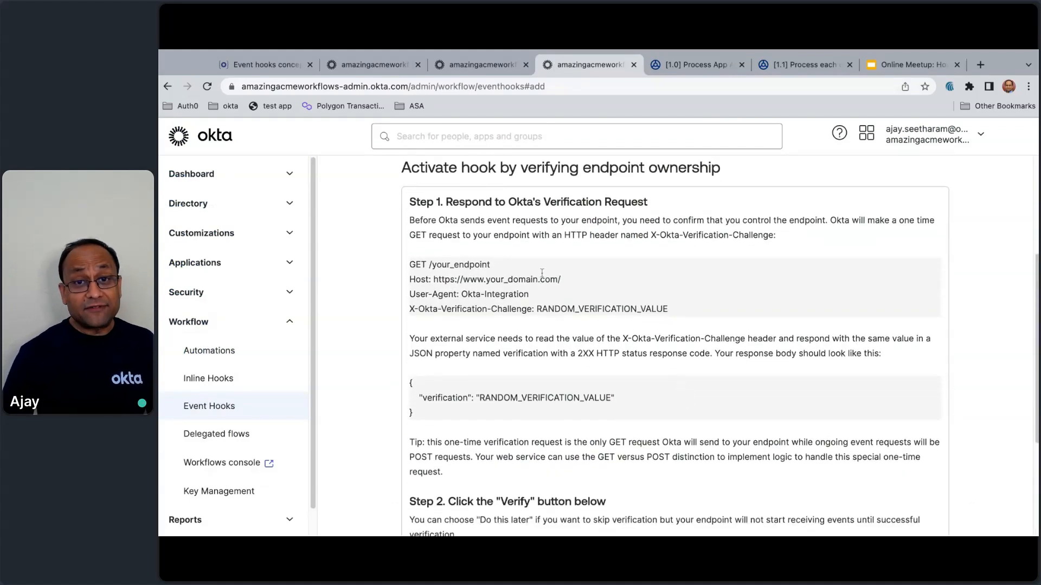
scroll(542, 273, "down", 1)
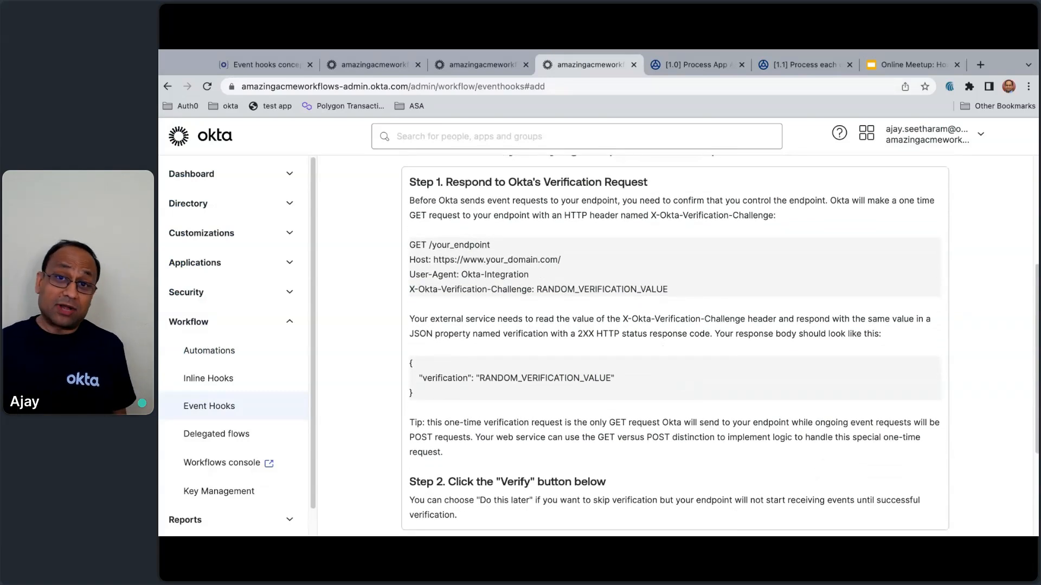
scroll(675, 345, "down", 6)
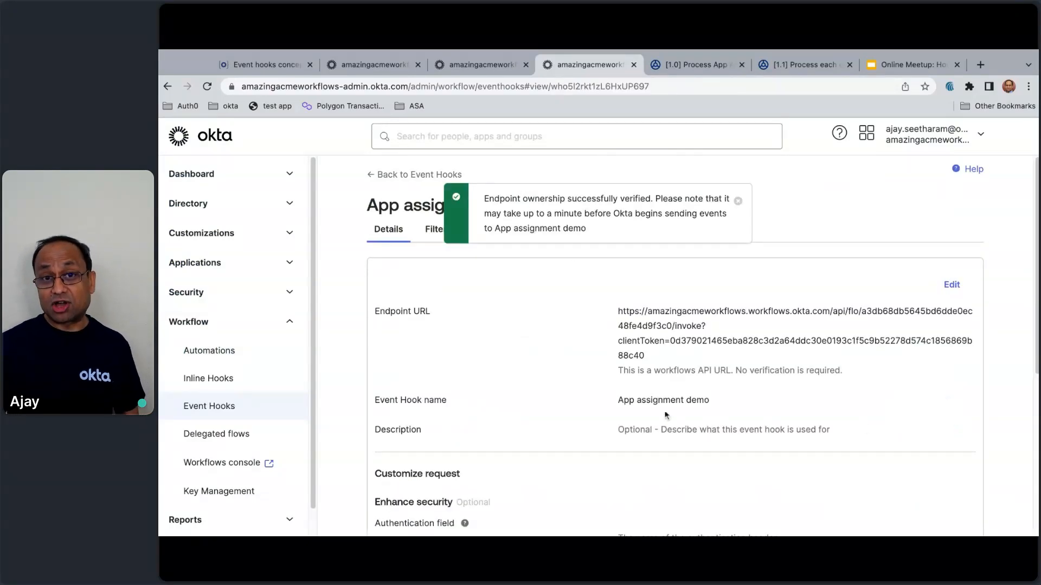
scroll(666, 415, "down", 3)
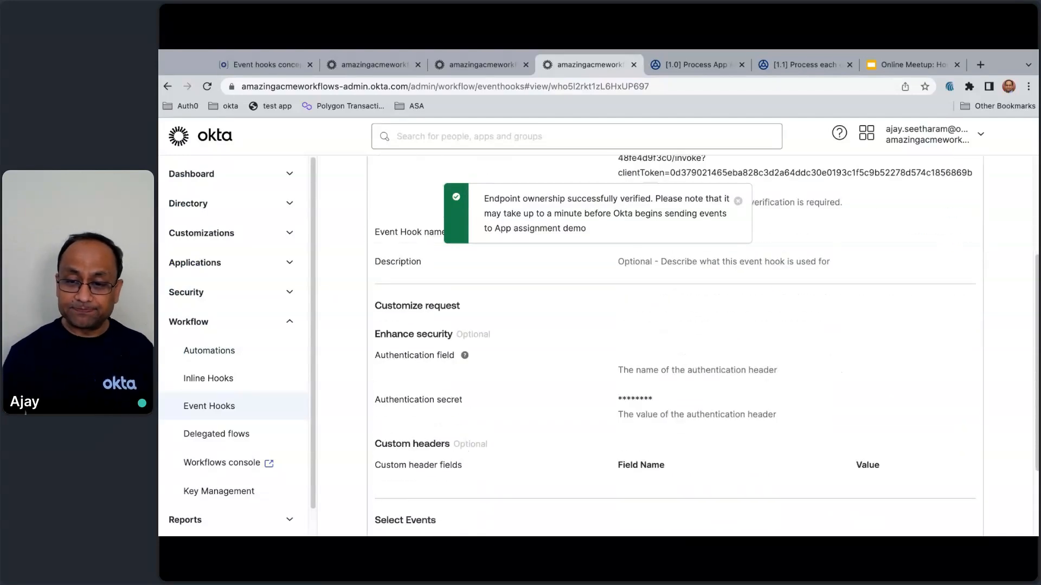
scroll(630, 415, "up", 3)
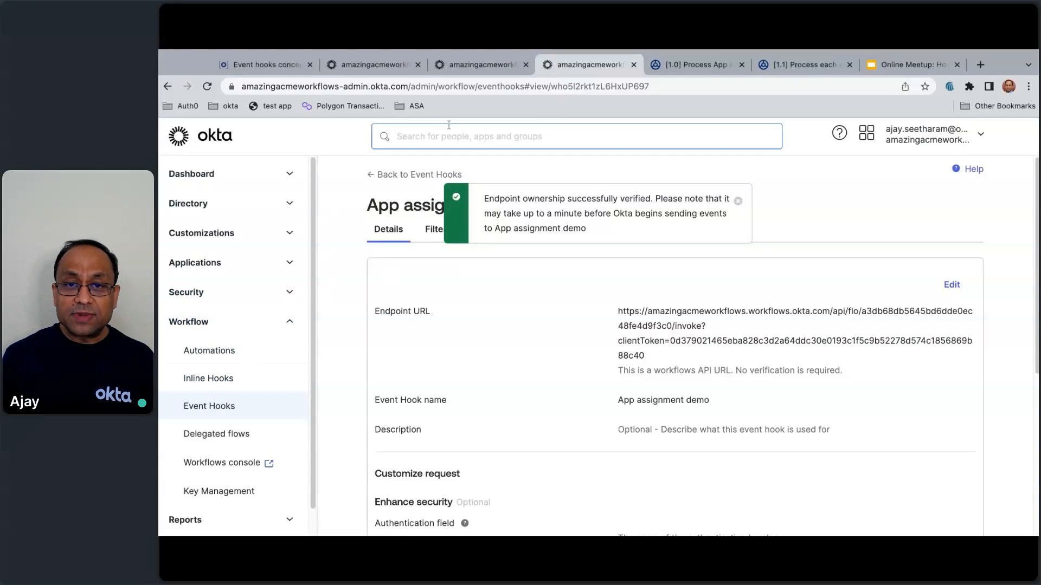
- Assign SAML Test App to the administrator's own individual user account, keeping the prefilled user name
left_click(450, 67)
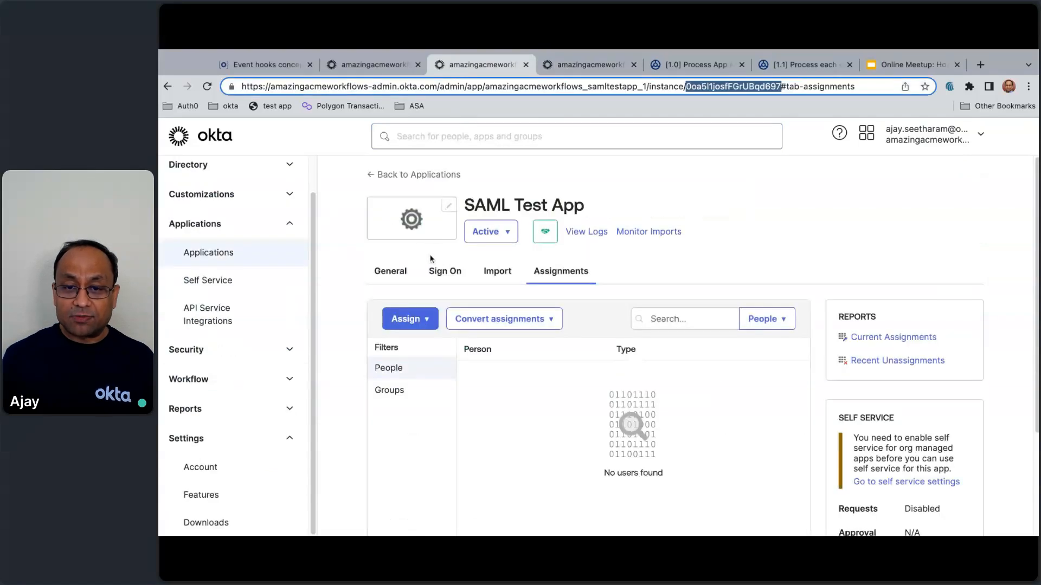
left_click(423, 325)
left_click(416, 347)
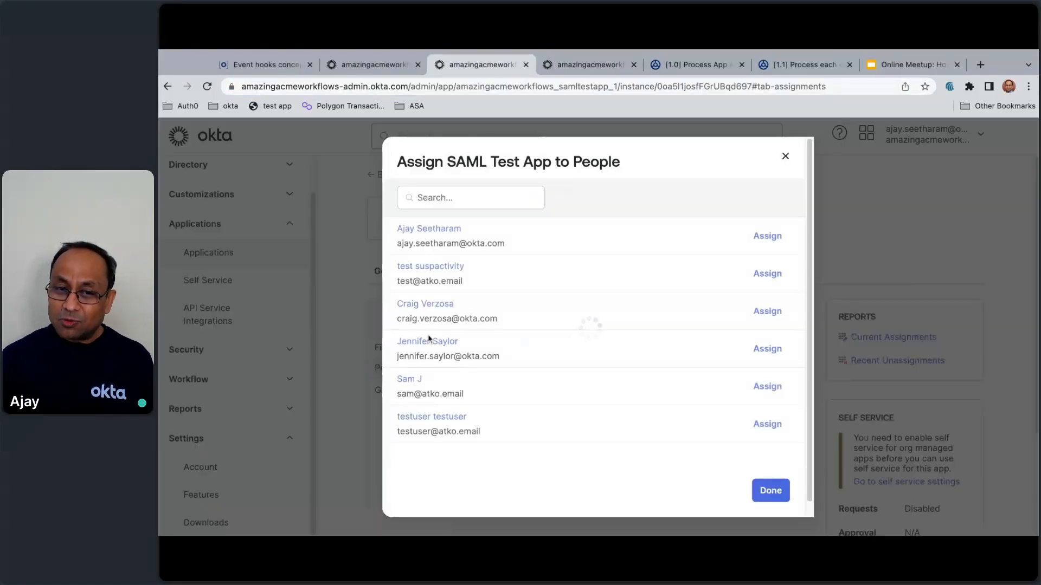
left_click(767, 236)
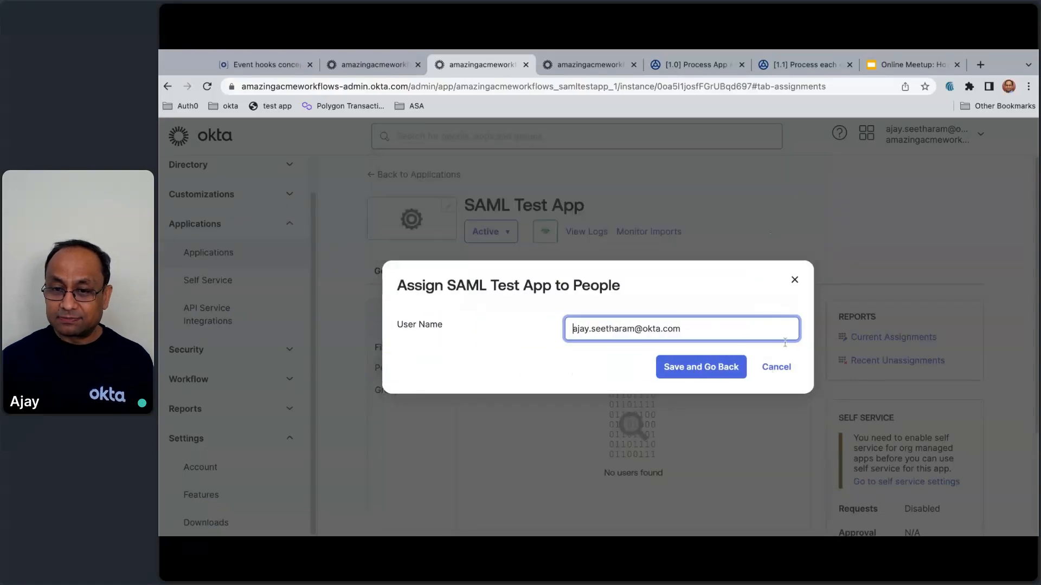
left_click(709, 369)
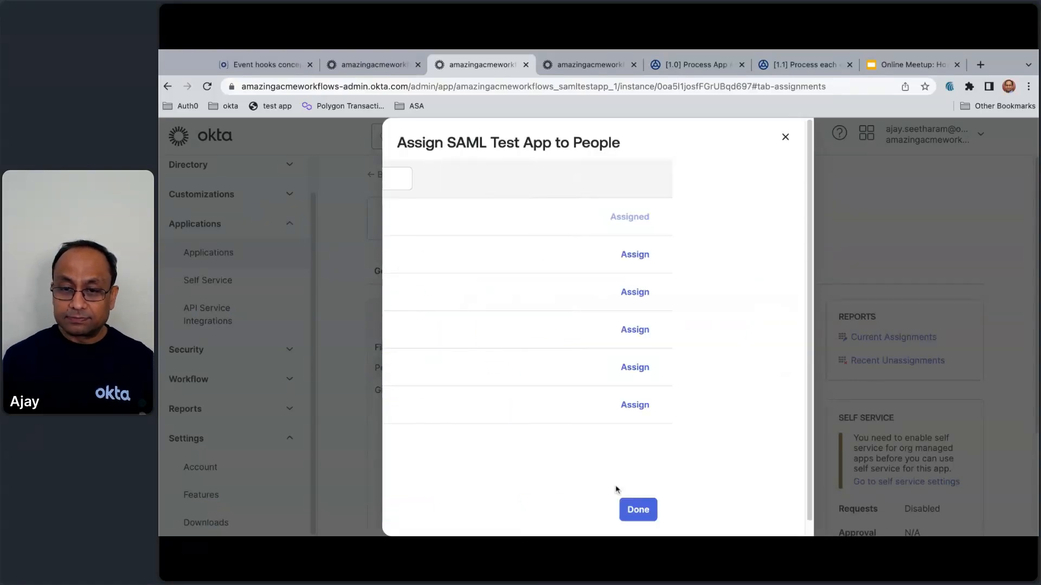
left_click(786, 477)
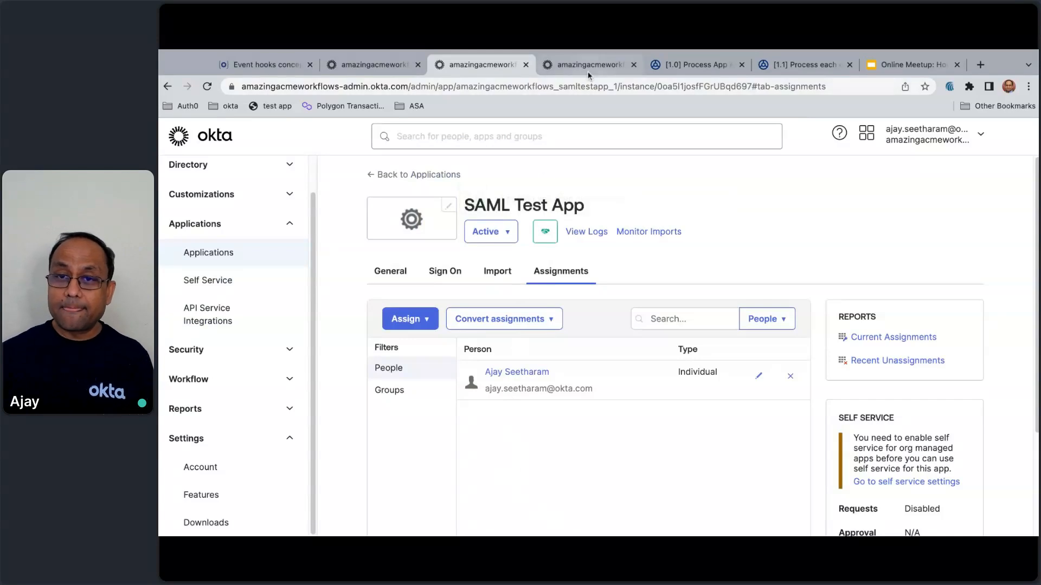
- Examine the API Endpoint's body payload in the latest run of the [1.0] Process App Assignment Event flow's history
left_click(711, 66)
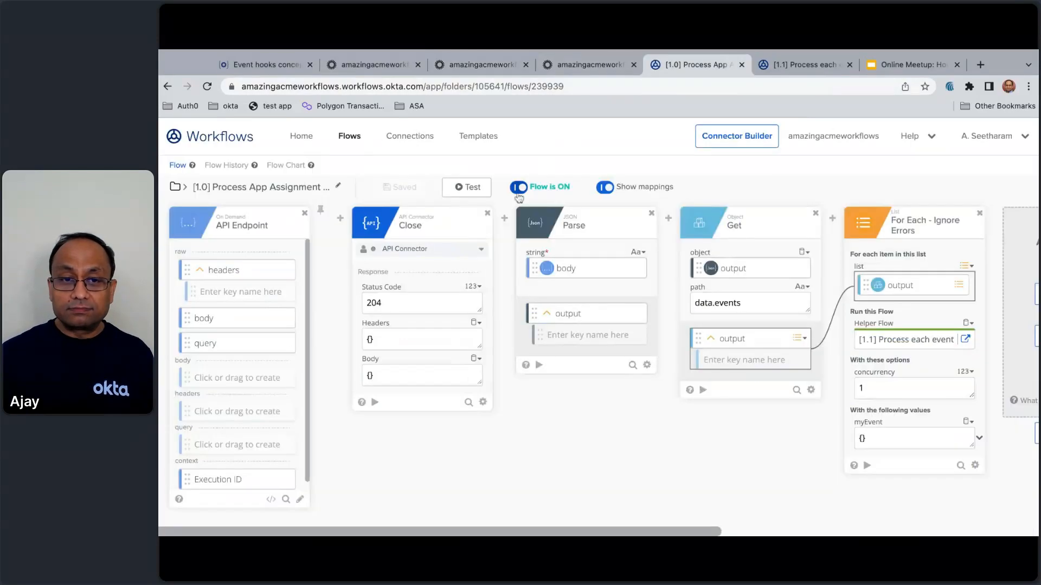
left_click(241, 168)
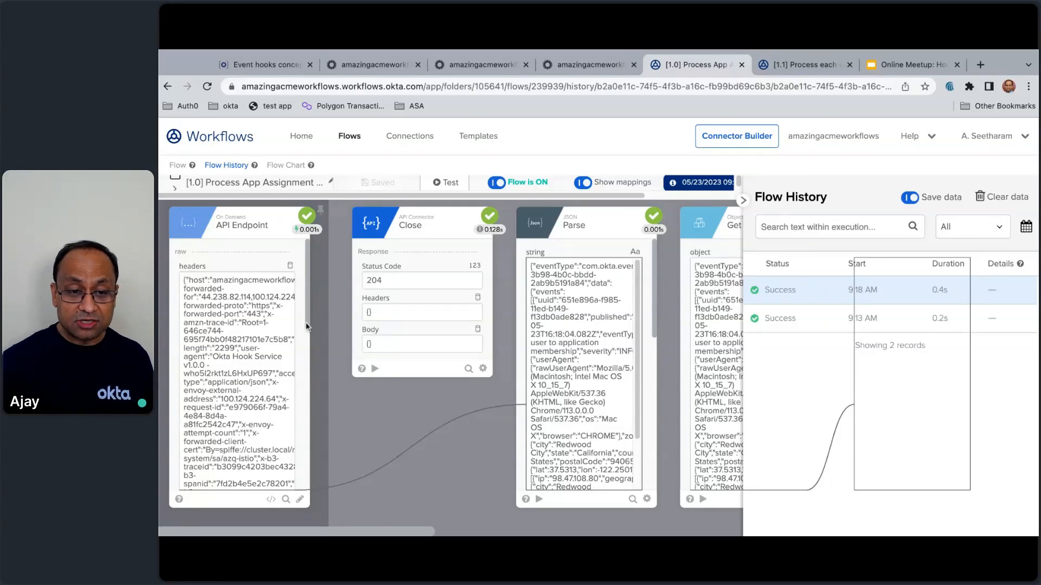
scroll(306, 326, "down", 10)
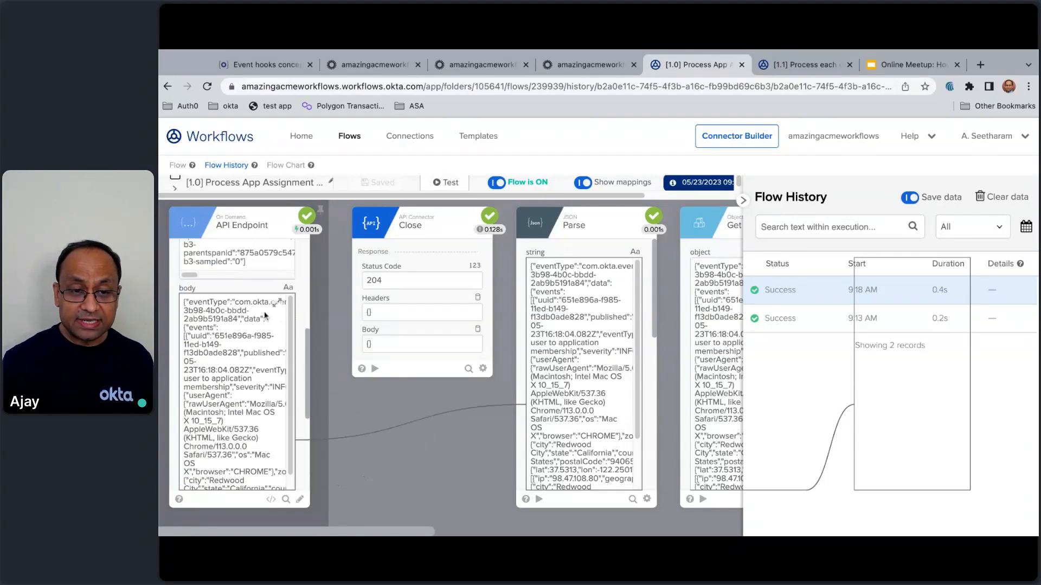
left_click(279, 302)
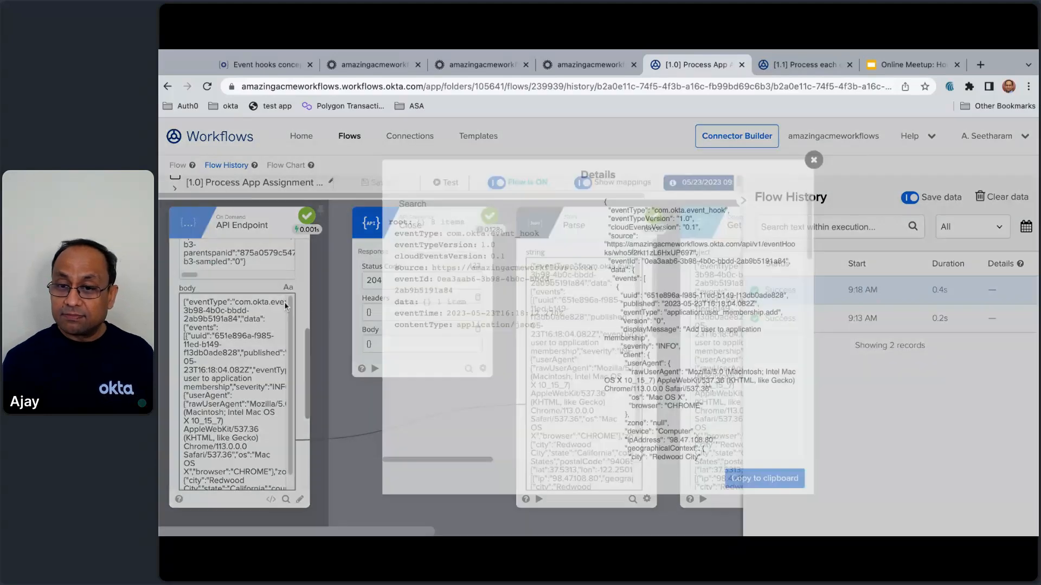
scroll(649, 330, "down", 1)
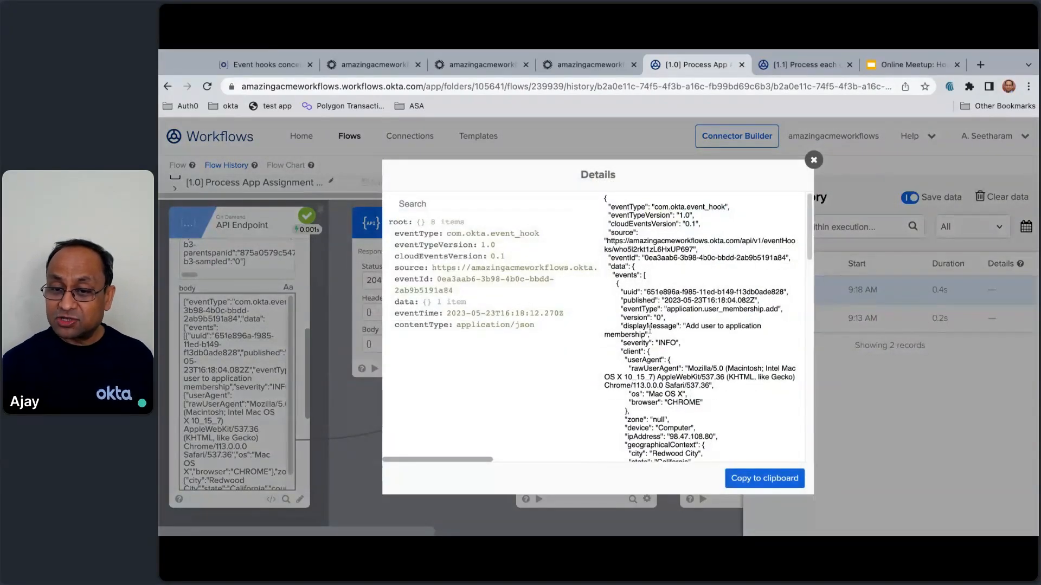
scroll(650, 330, "down", 5)
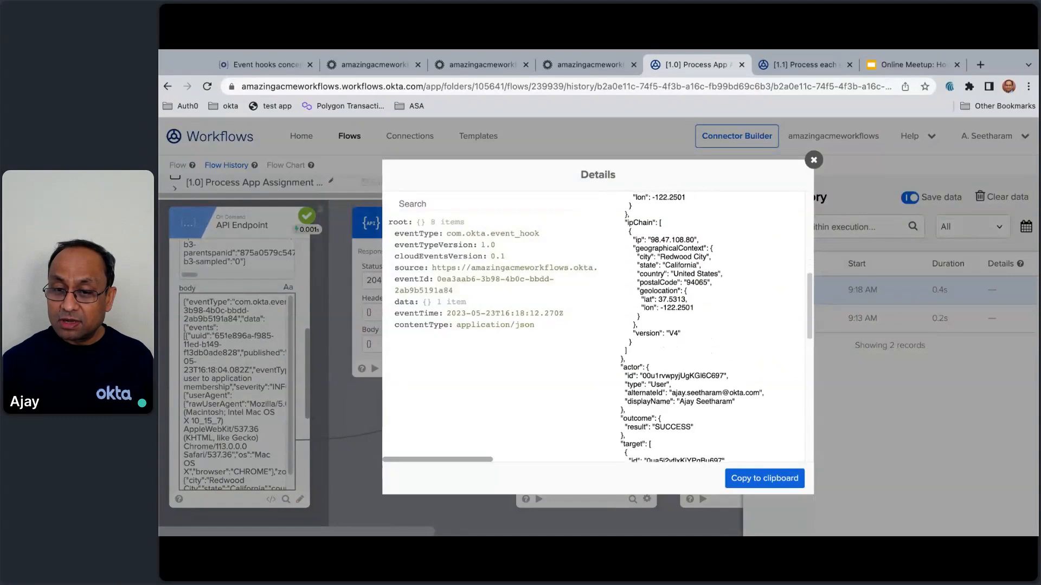
scroll(739, 251, "down", 1)
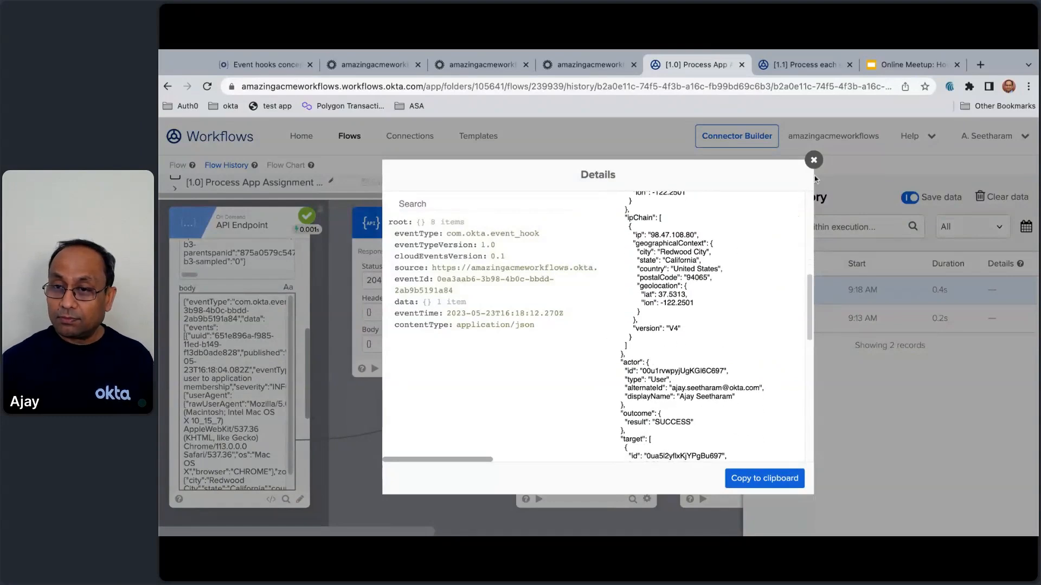
left_click(813, 160)
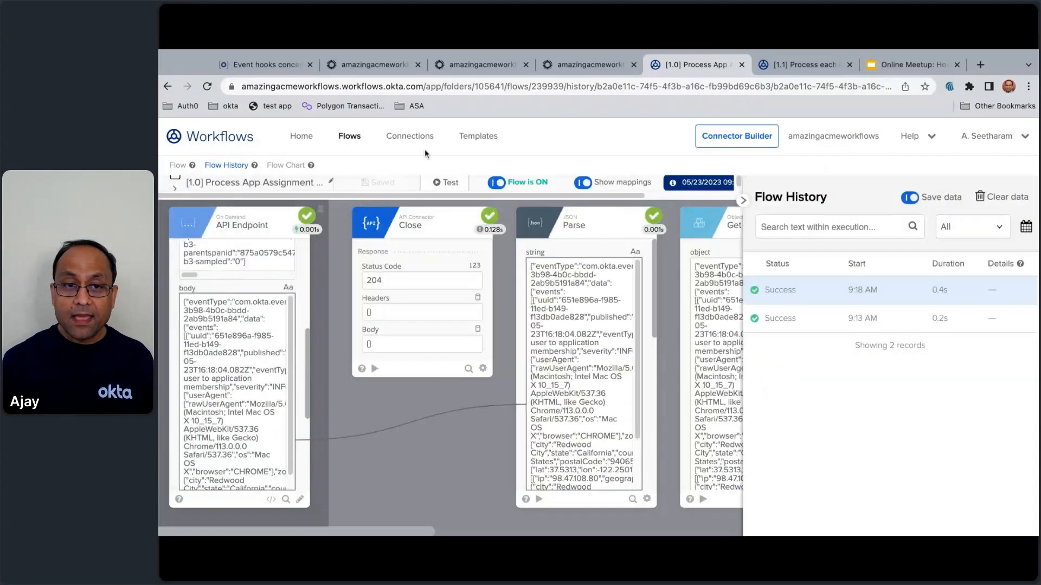
- Reopen the [1.0] Process App Assignment Event flow from the flow list and show its run history again
left_click(361, 147)
left_click(466, 330)
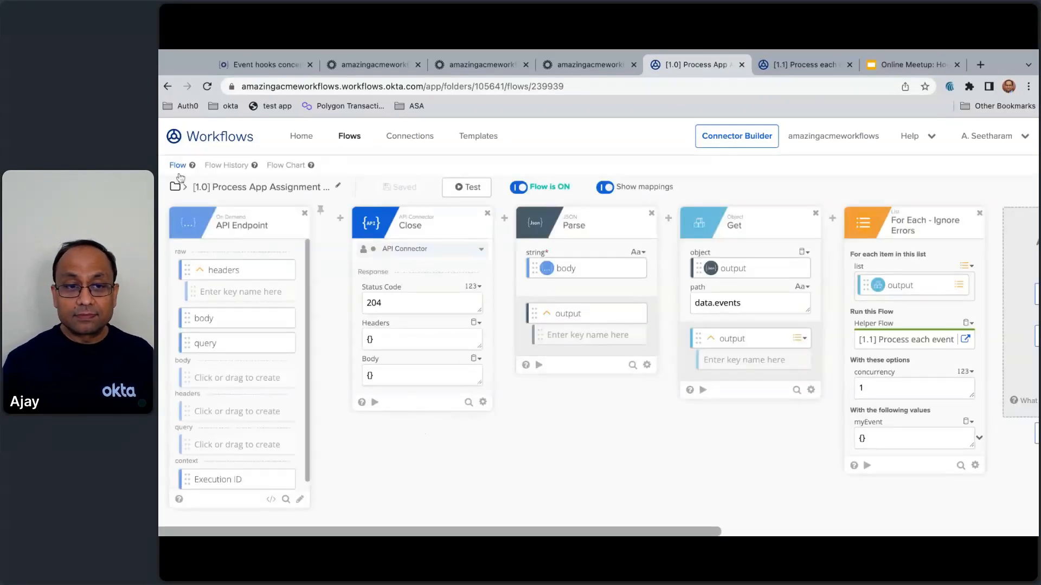
left_click(226, 165)
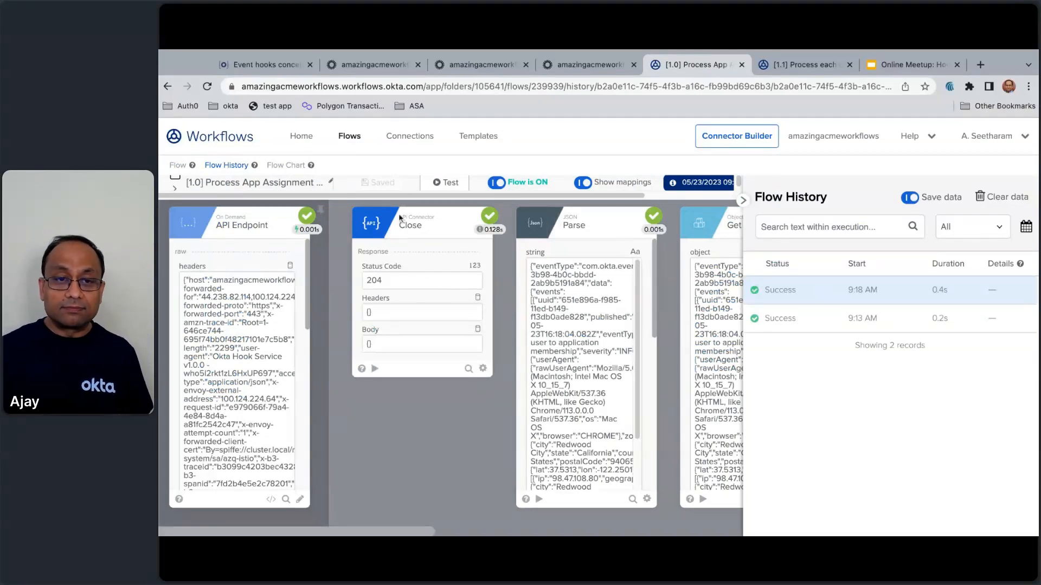
- Check the run history of the [1.1] Process each event helper flow, and sort the Crowdcast demo folder's flows by name
left_click(344, 137)
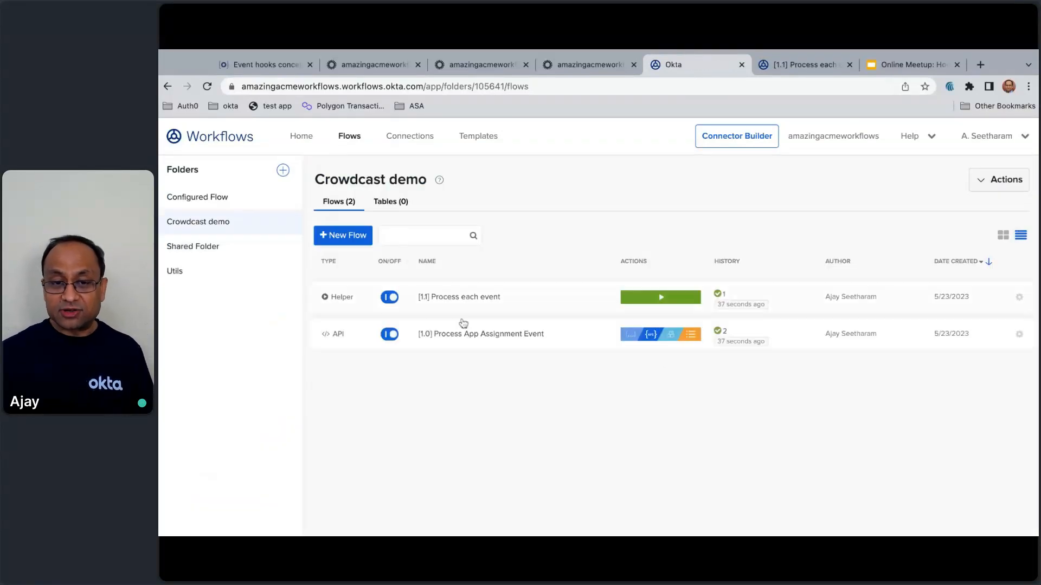
left_click(478, 302)
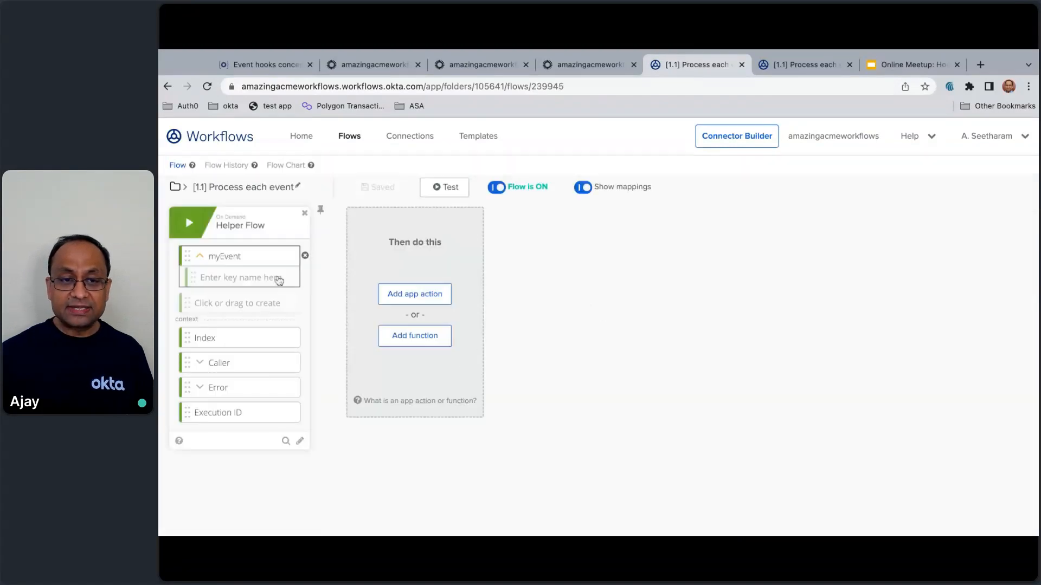
left_click(244, 166)
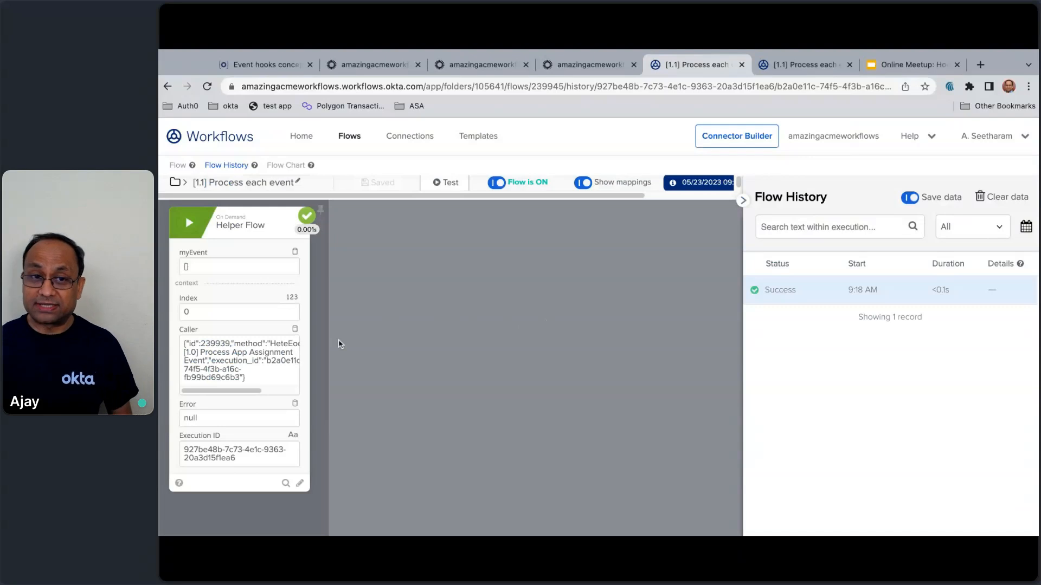
left_click(350, 138)
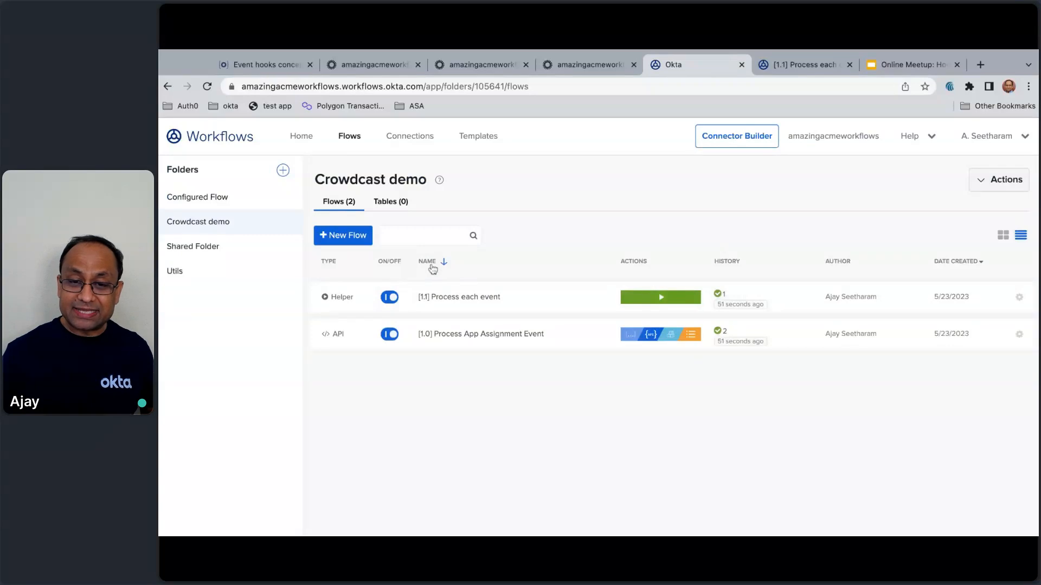
left_click(442, 265)
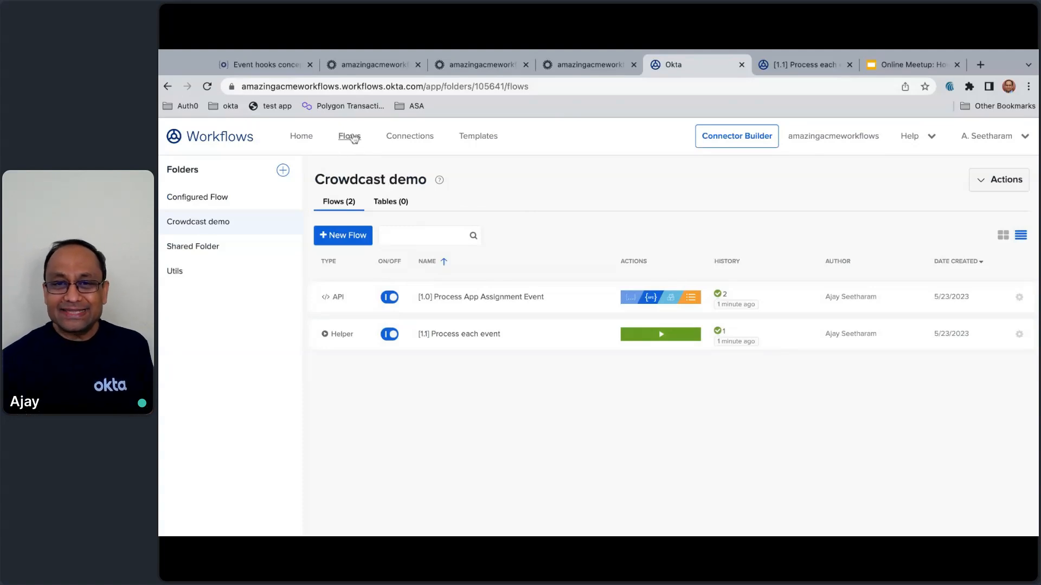
- Return to SAML Test App's assignments and unassign the individually assigned user from the app
left_click(571, 69)
left_click(495, 69)
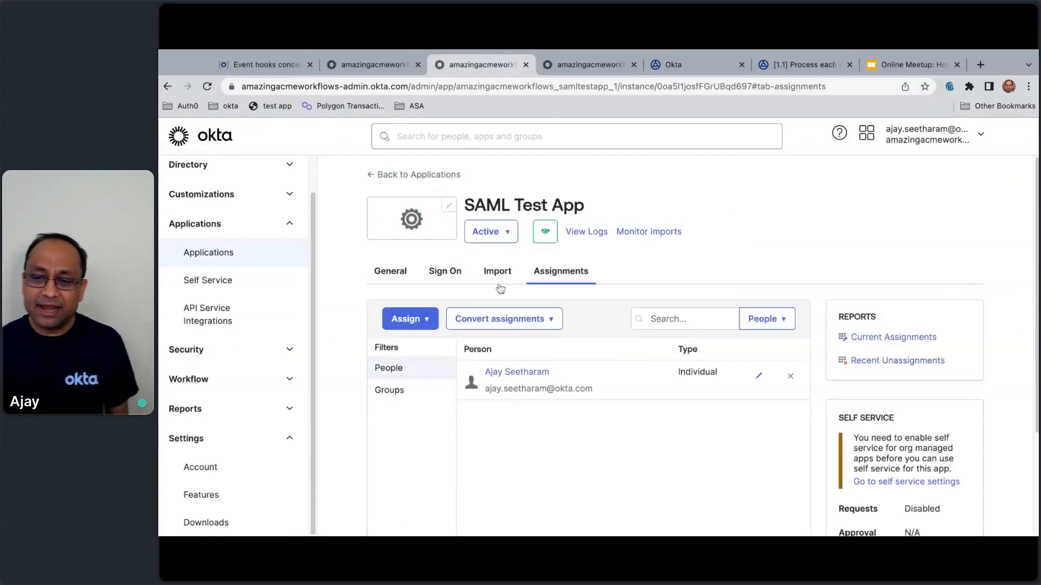
left_click(790, 376)
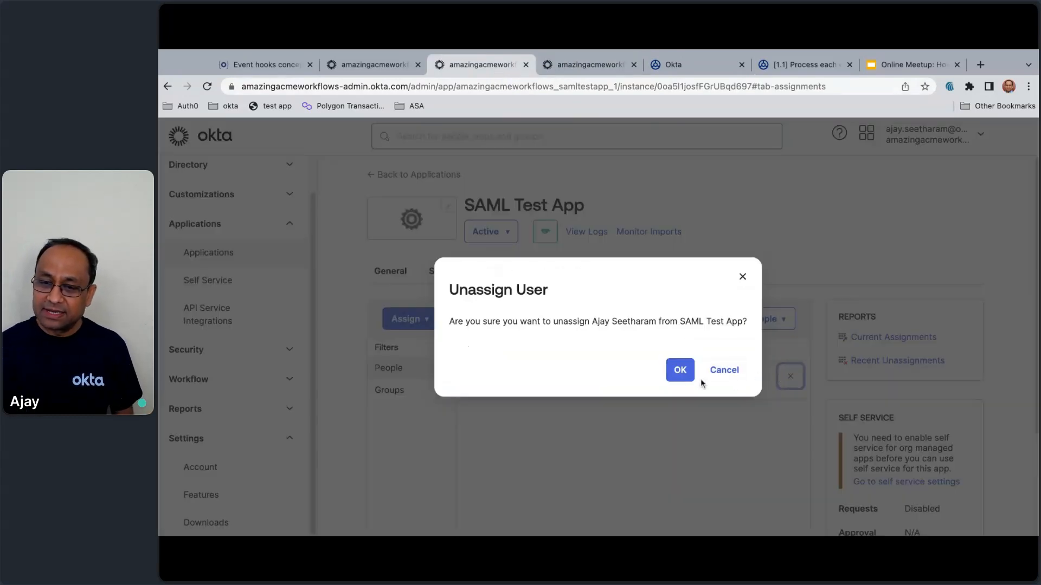
left_click(684, 373)
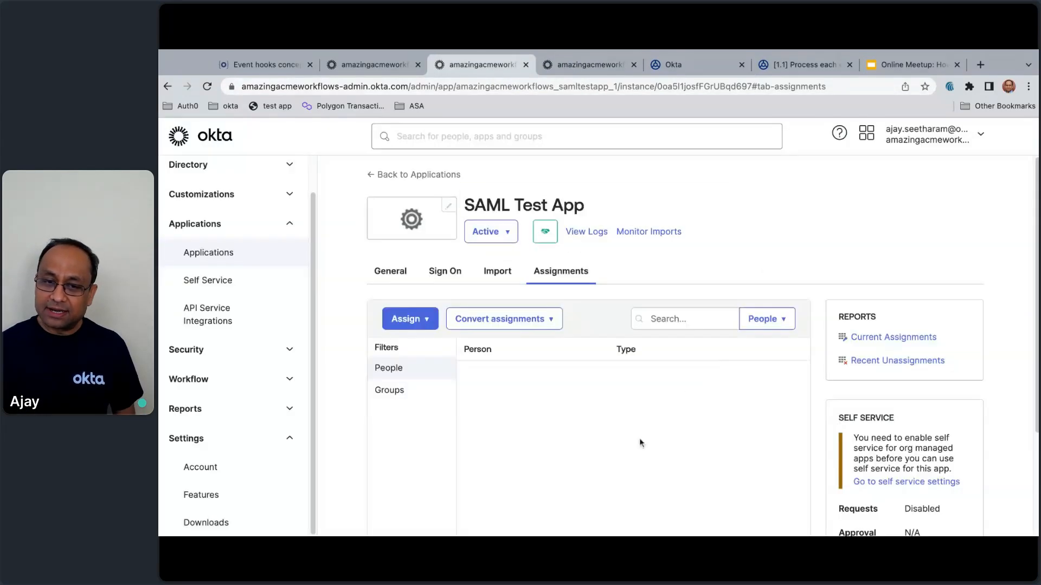
- Show SAML Test App's group assignments and assign the app to the Everyone group
left_click(388, 400)
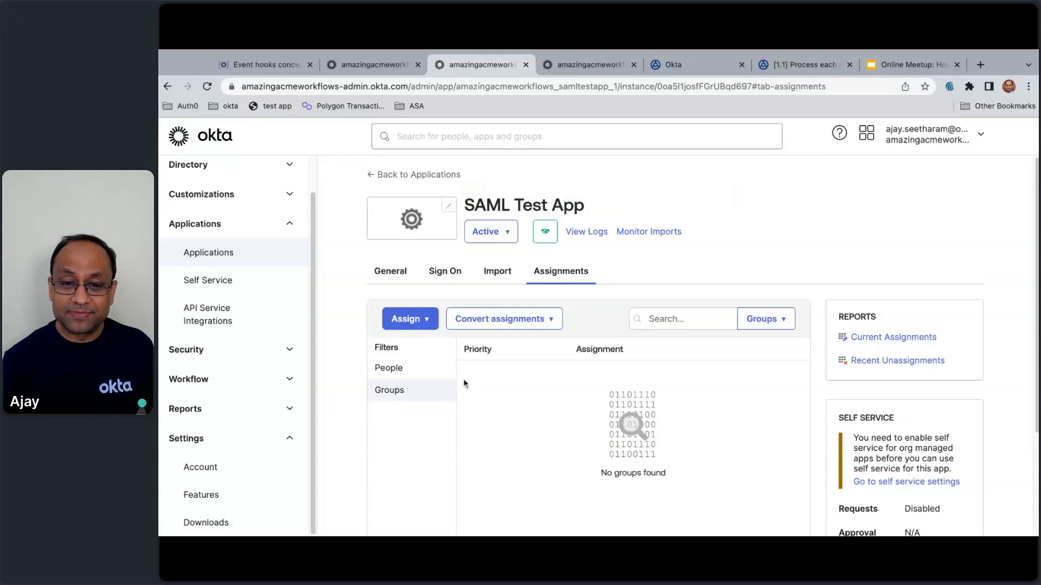
left_click(418, 321)
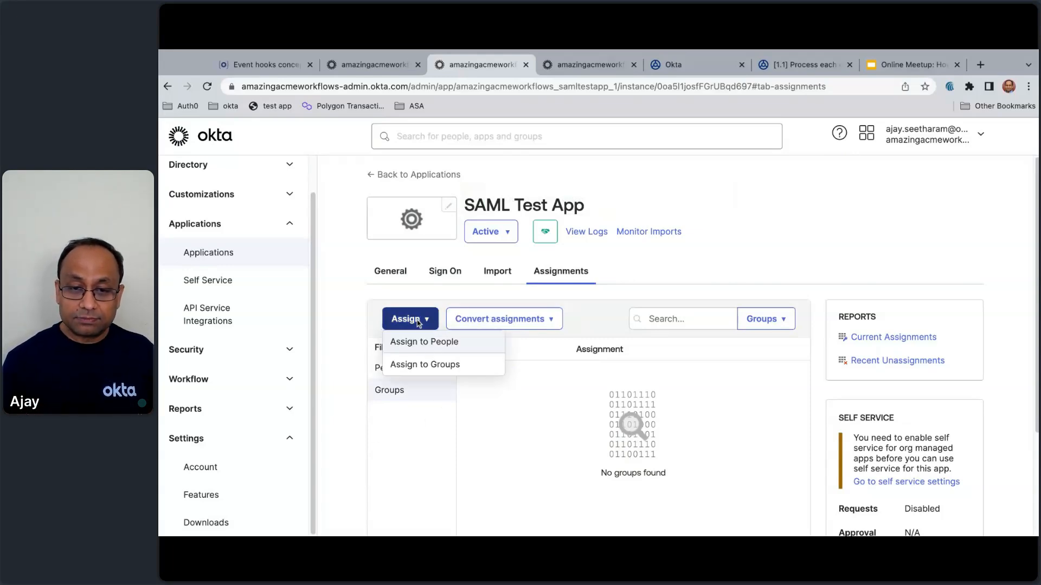
left_click(422, 363)
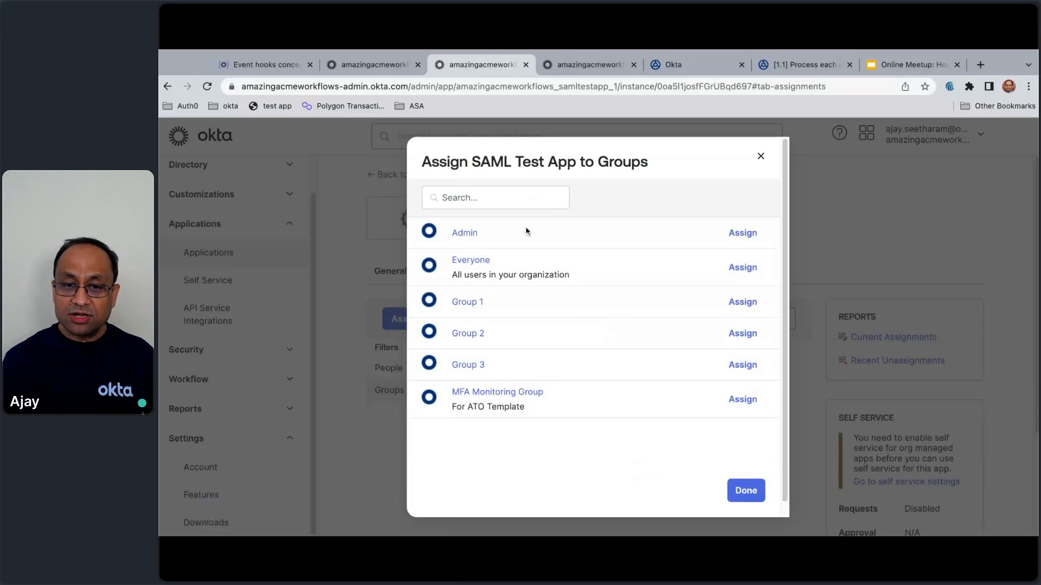
left_click(750, 274)
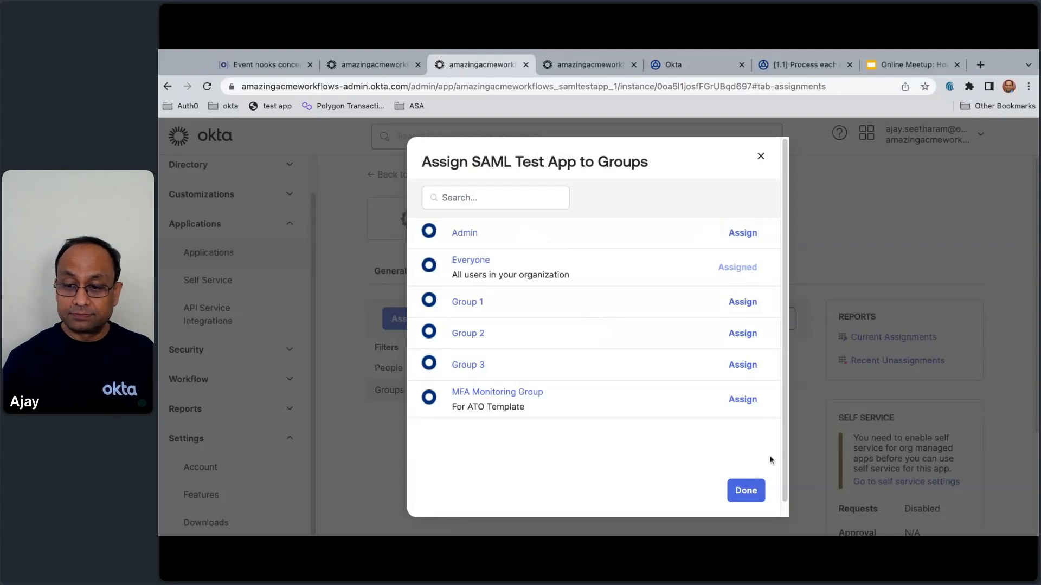
- Finish the group assignment and review the people assigned to SAML Test App
left_click(759, 490)
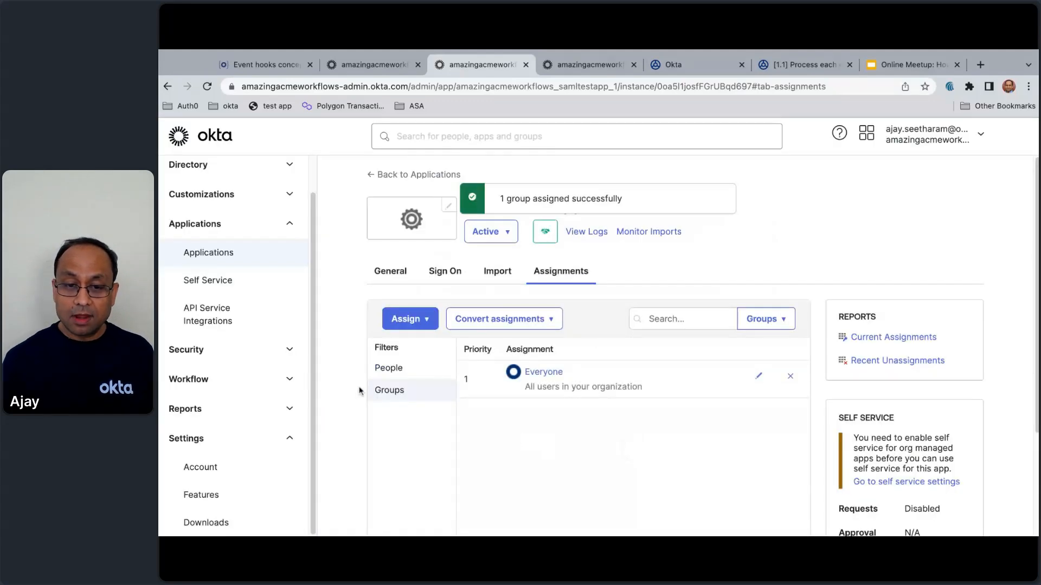
left_click(385, 370)
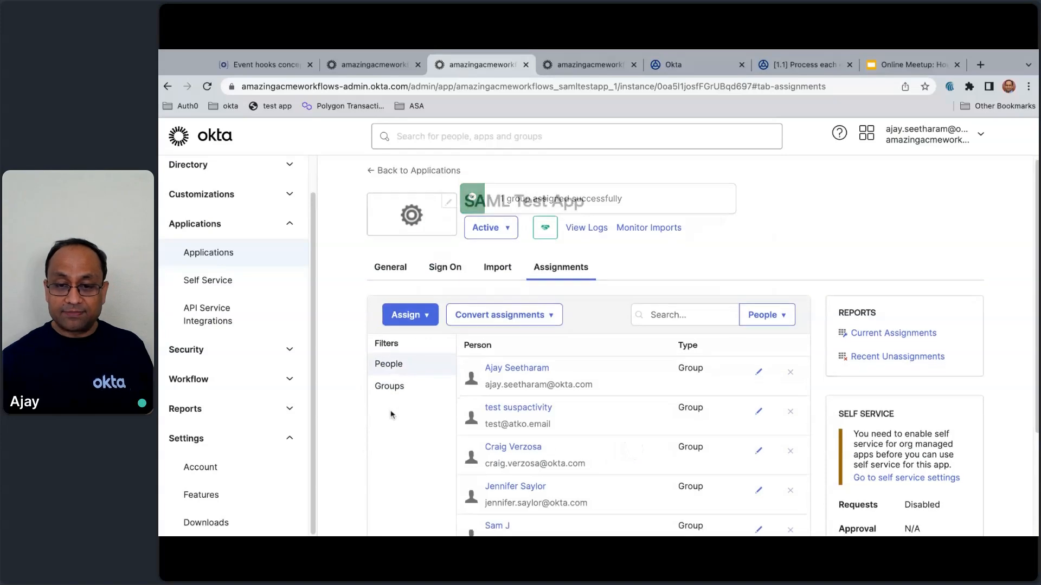
scroll(390, 413, "down", 3)
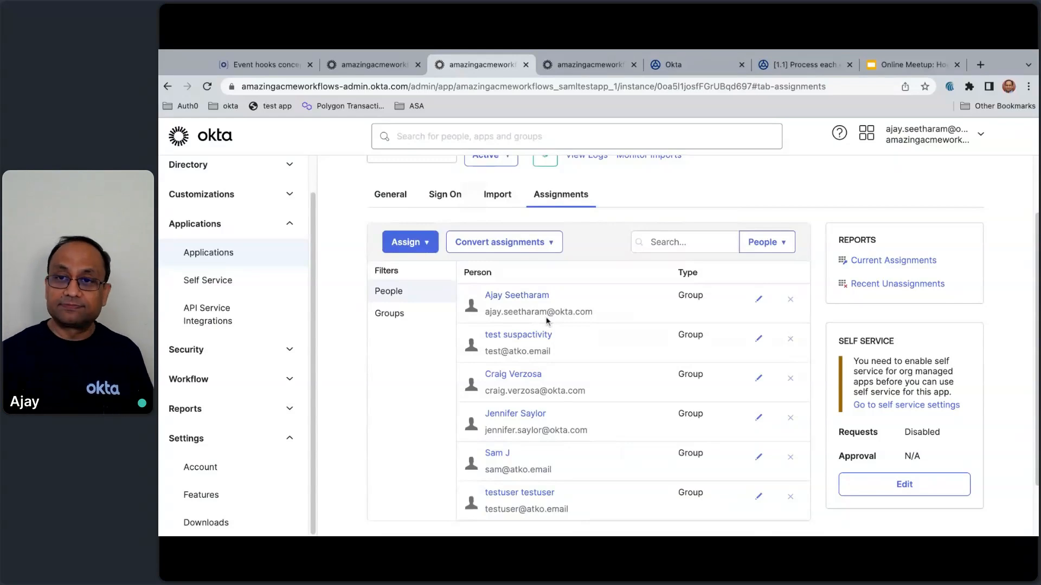
- Switch to Okta Workflows, refresh the Crowdcast demo flow list, and show the run history of the [1.0] Process App Assignment Event flow
left_click(694, 65)
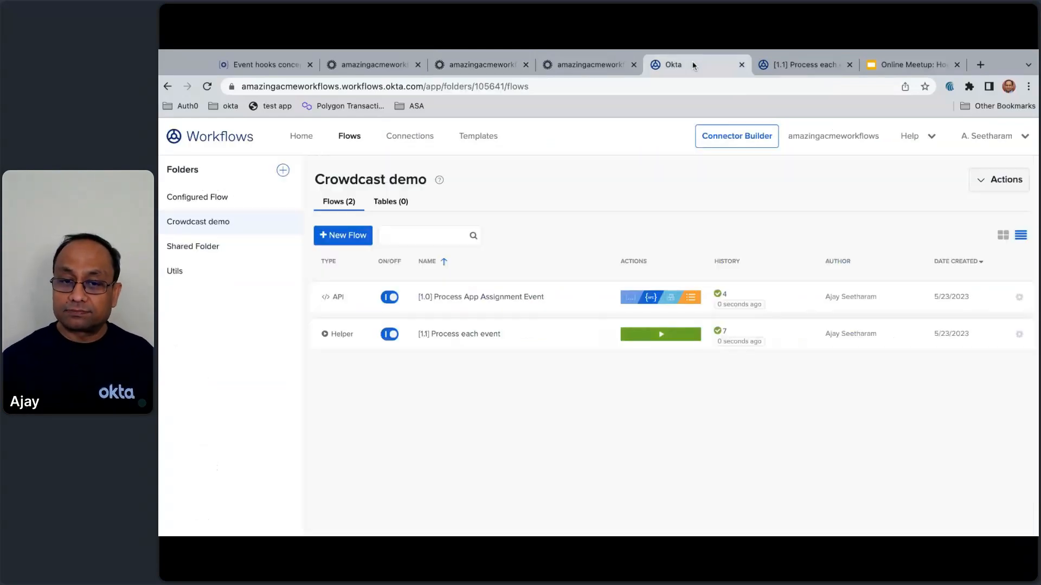
left_click(207, 86)
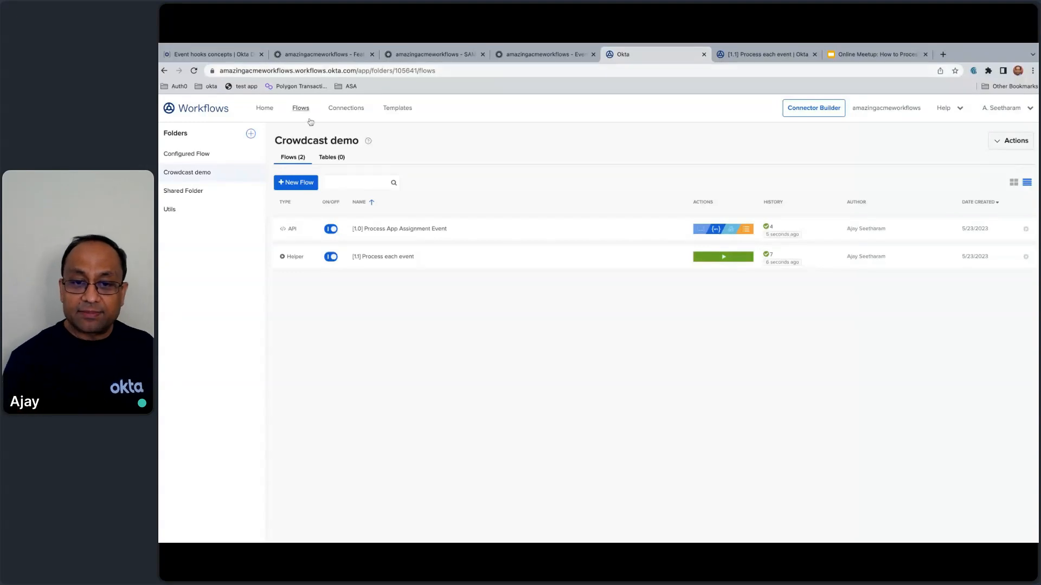
left_click(401, 228)
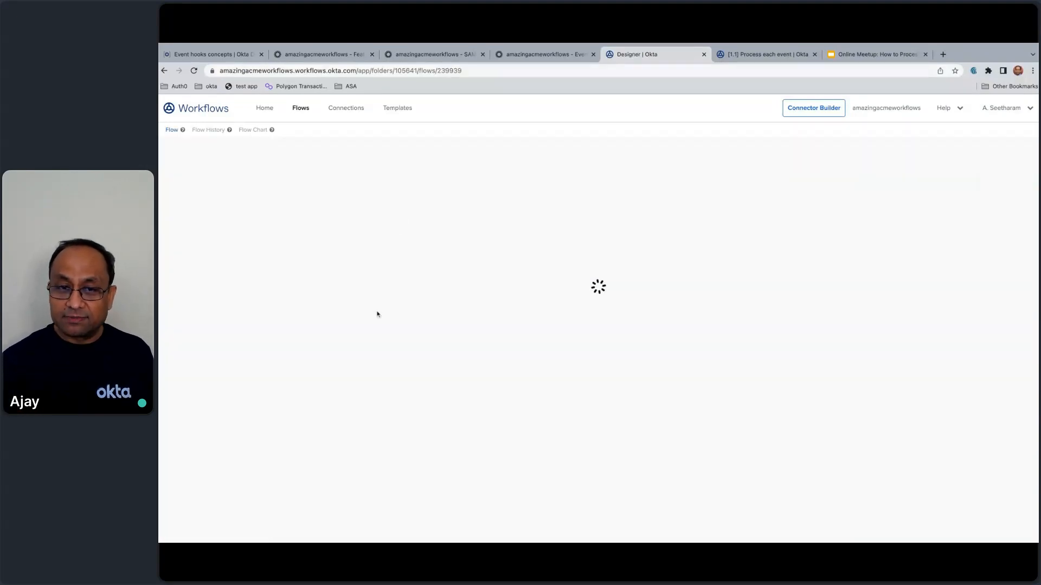
left_click(206, 130)
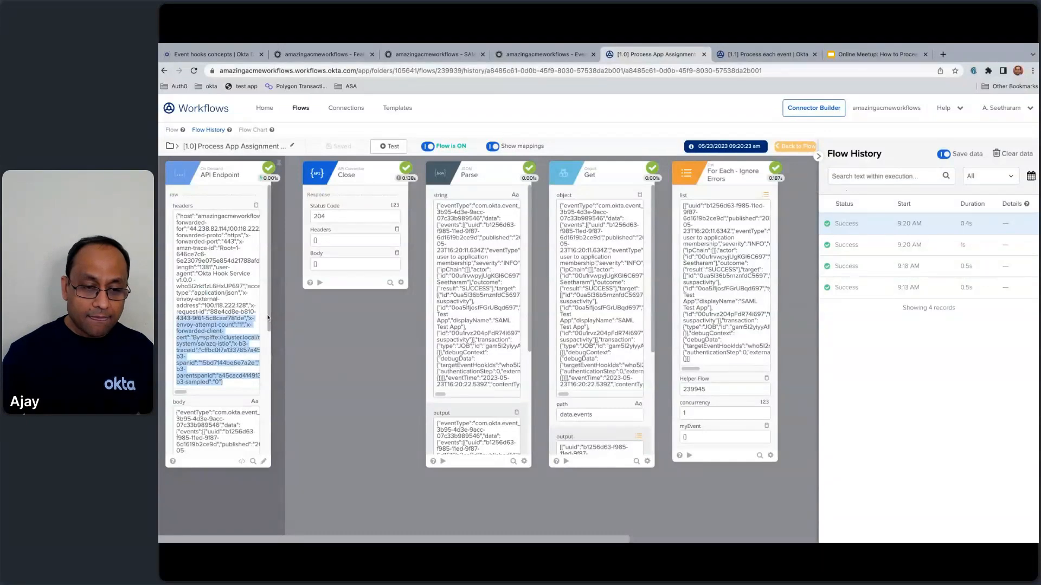
- Examine the full API Endpoint body of the latest run, down to the end of the event payload, and close the details
left_click(253, 414)
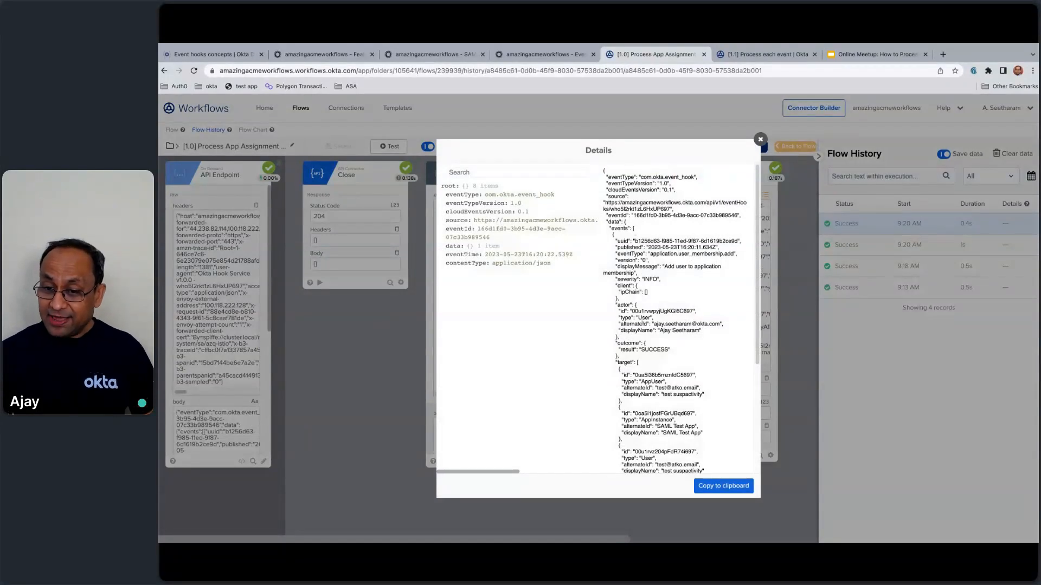
scroll(642, 324, "down", 3)
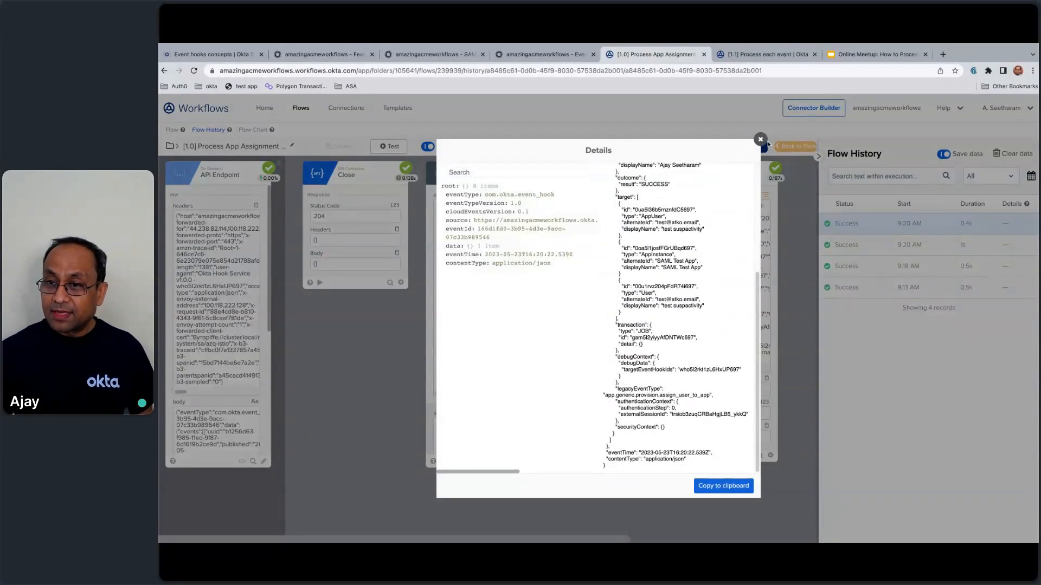
left_click(761, 140)
- Select the second run in the history, view its full API Endpoint body, and close the details
left_click(848, 247)
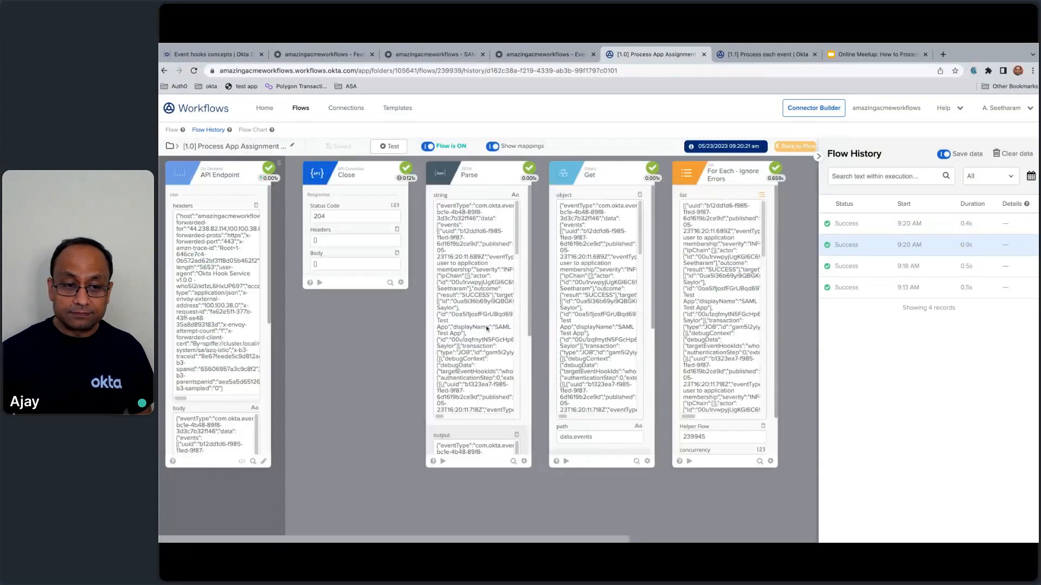
left_click(252, 420)
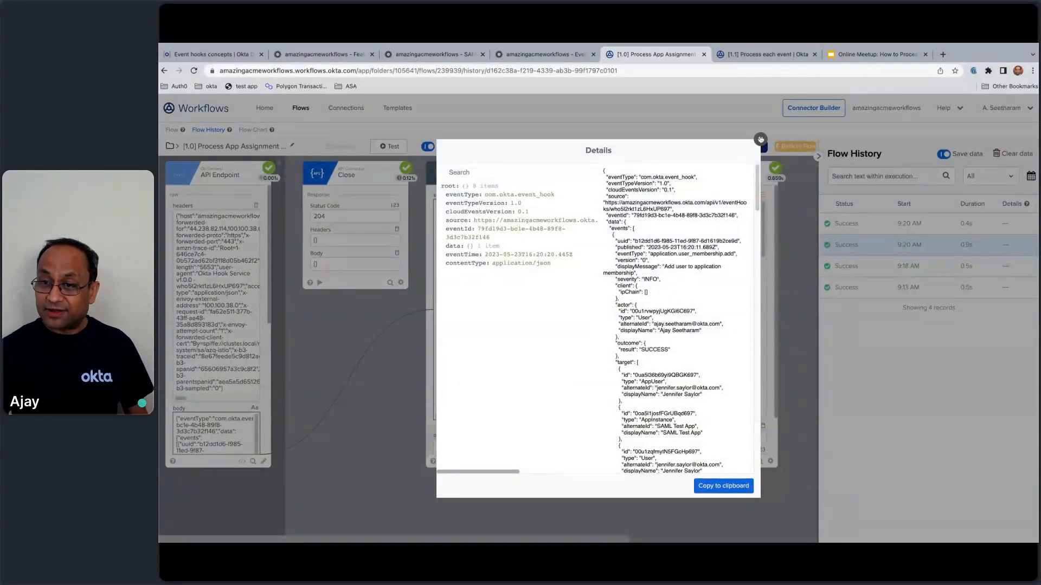
left_click(760, 140)
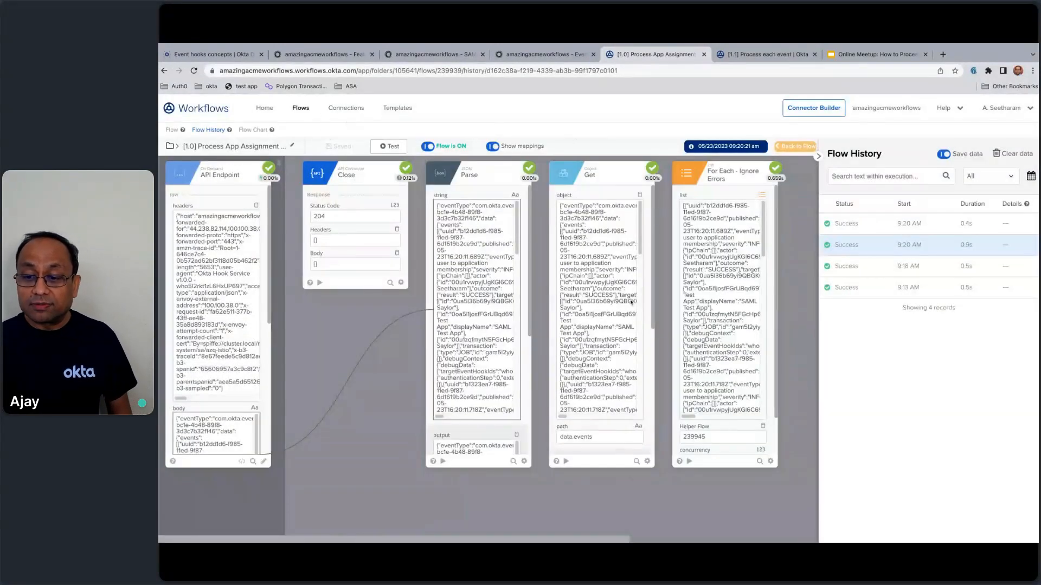
- Check the run history of the [1.1] Process each event helper flow from the flow list, and return to the list
left_click(304, 111)
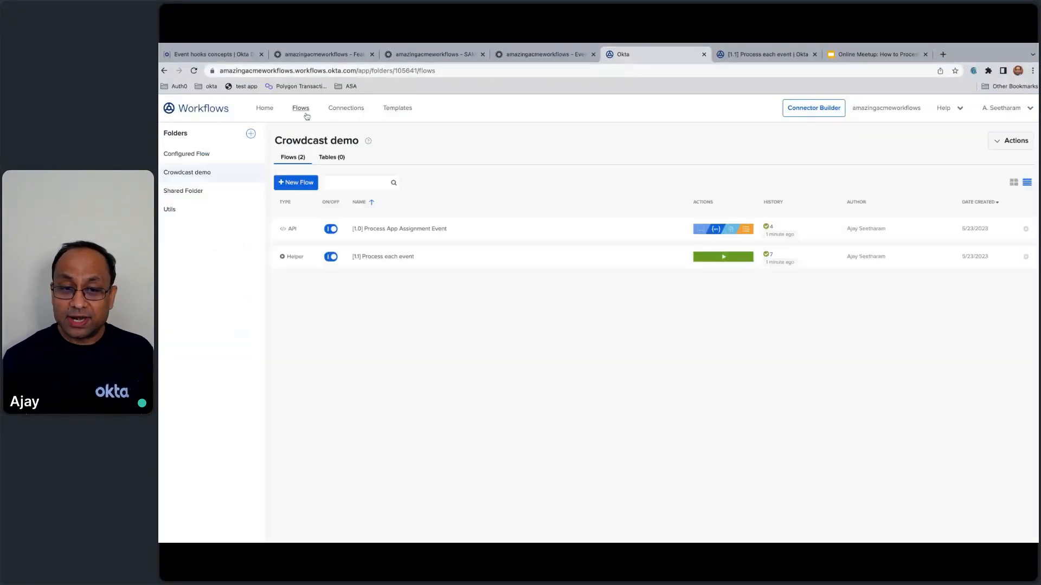
left_click(396, 258)
left_click(215, 130)
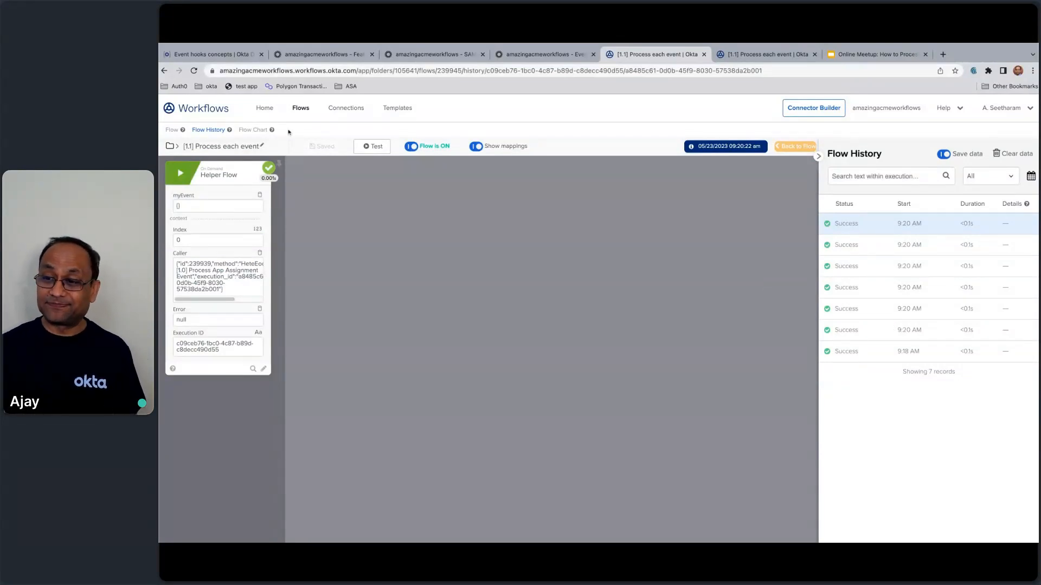
left_click(299, 108)
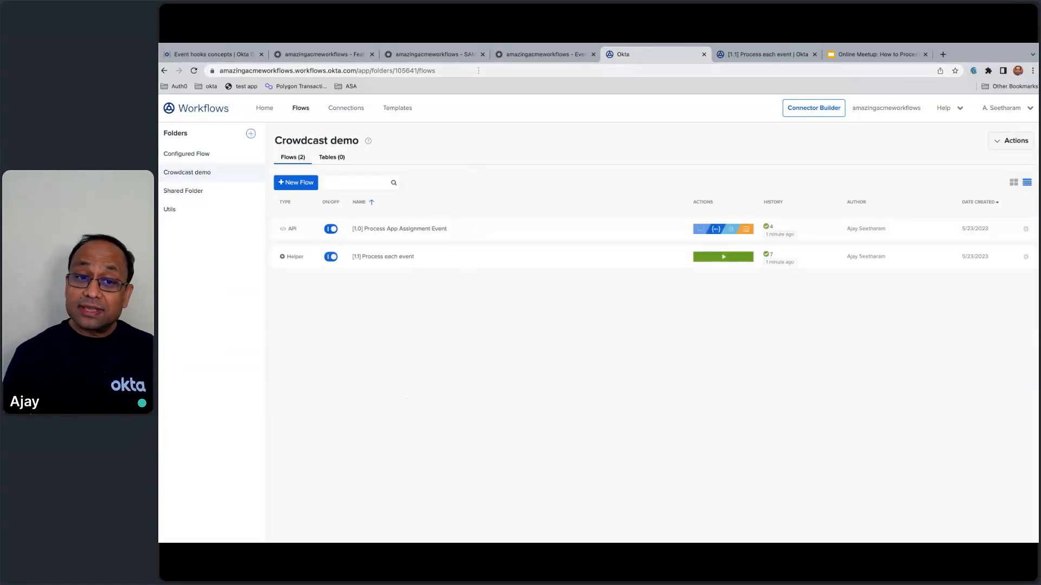
- Return to the Okta admin console and review SAML Test App's assignments and the App assignment demo event hook's details through its selected events
left_click(520, 56)
left_click(431, 55)
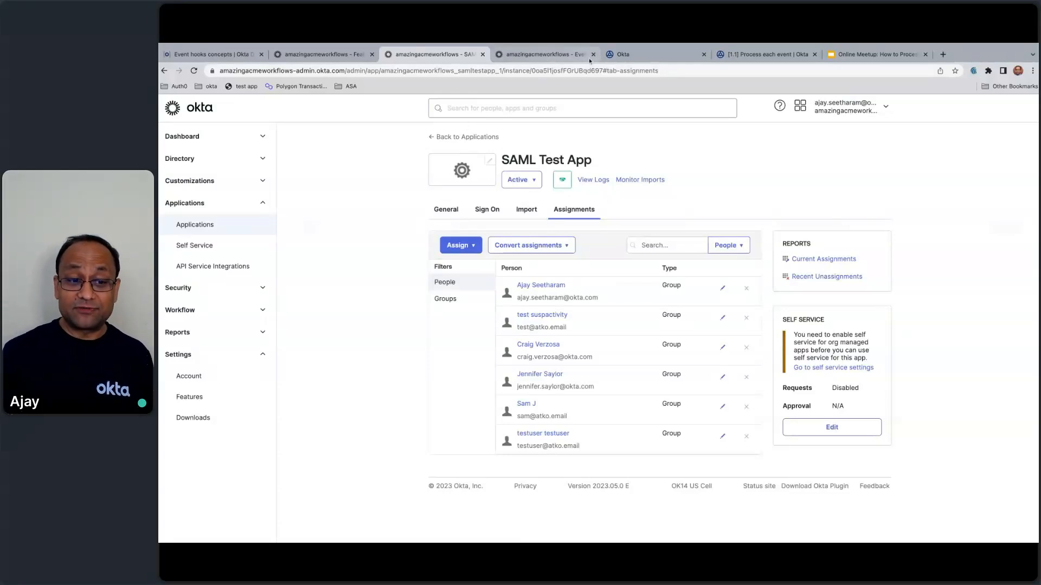
left_click(542, 54)
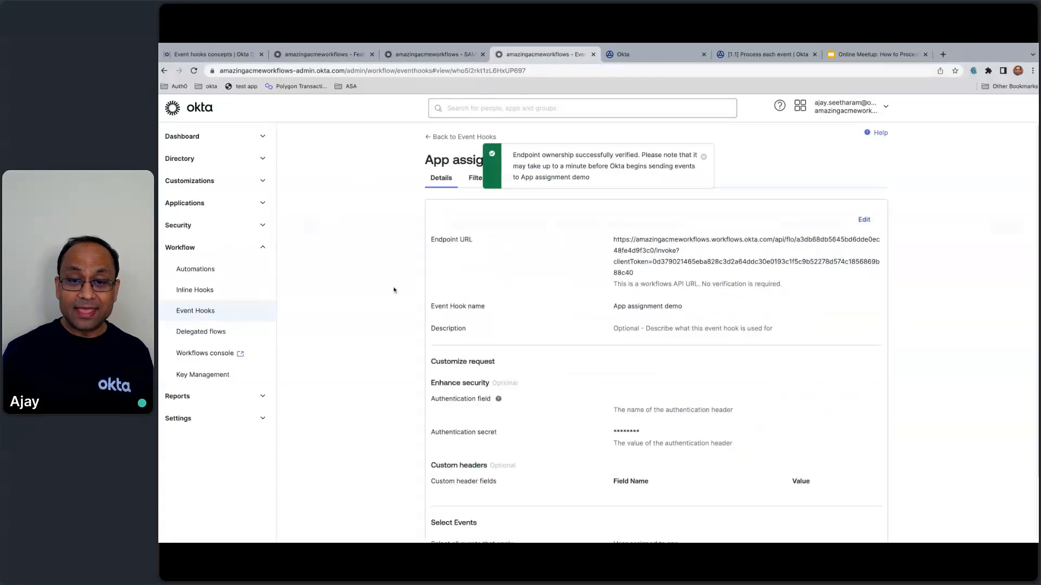
scroll(629, 329, "down", 2)
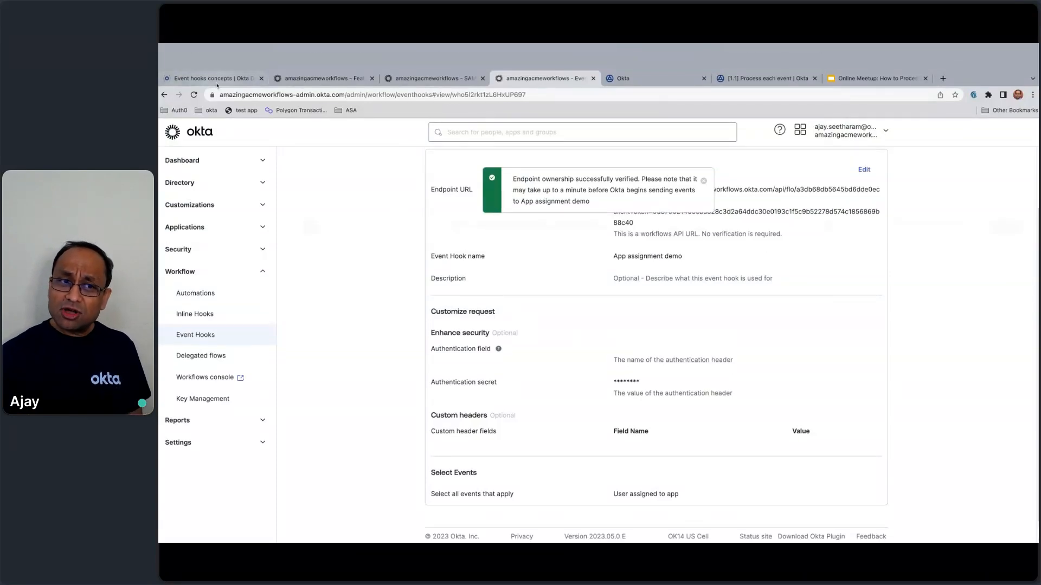
- Consult the timeout and retry section of the Event hooks concepts documentation, and switch to the Online Meetup presentation in Google Slides
left_click(217, 82)
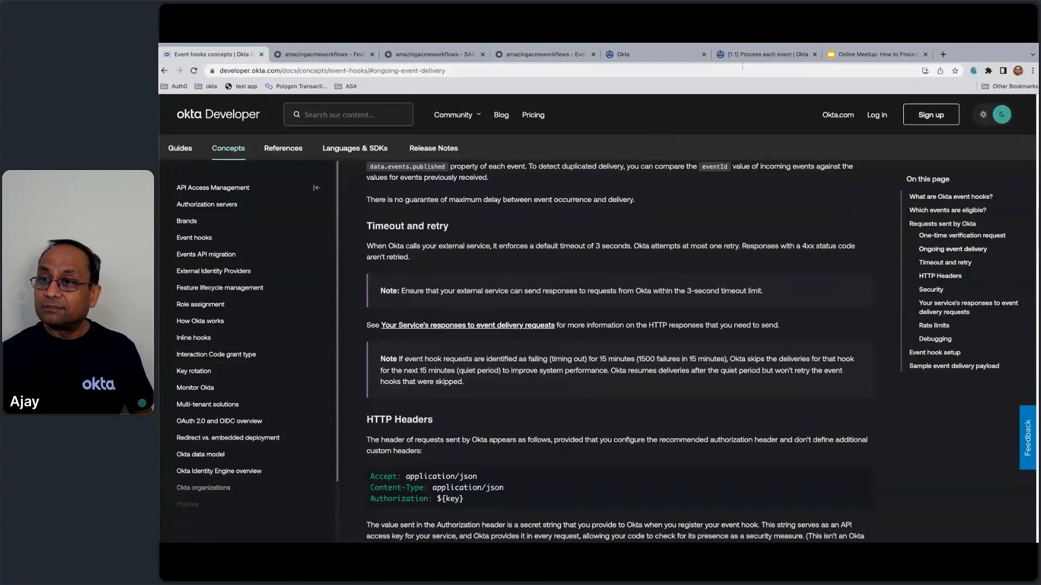
left_click(871, 54)
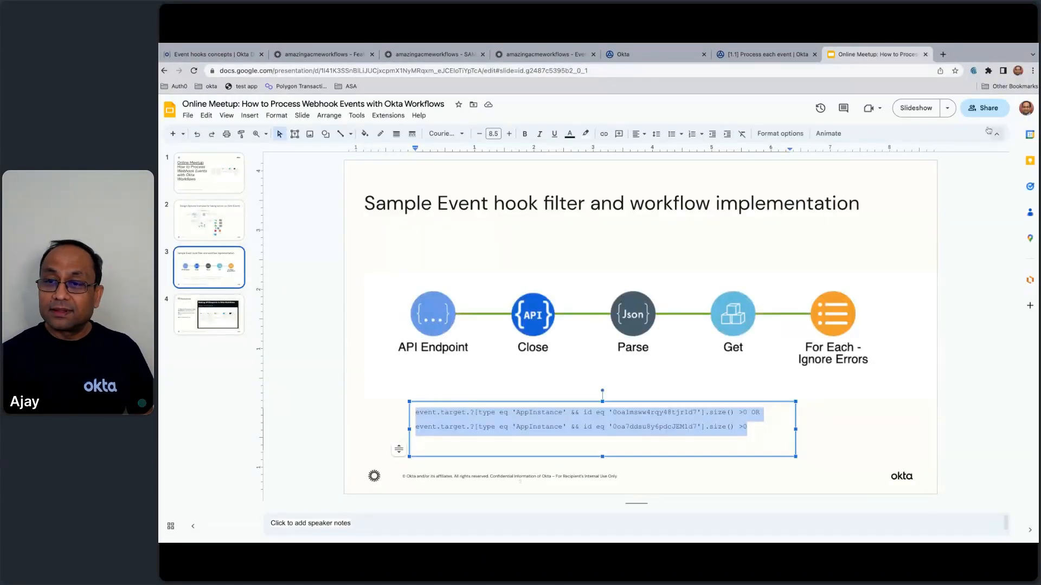